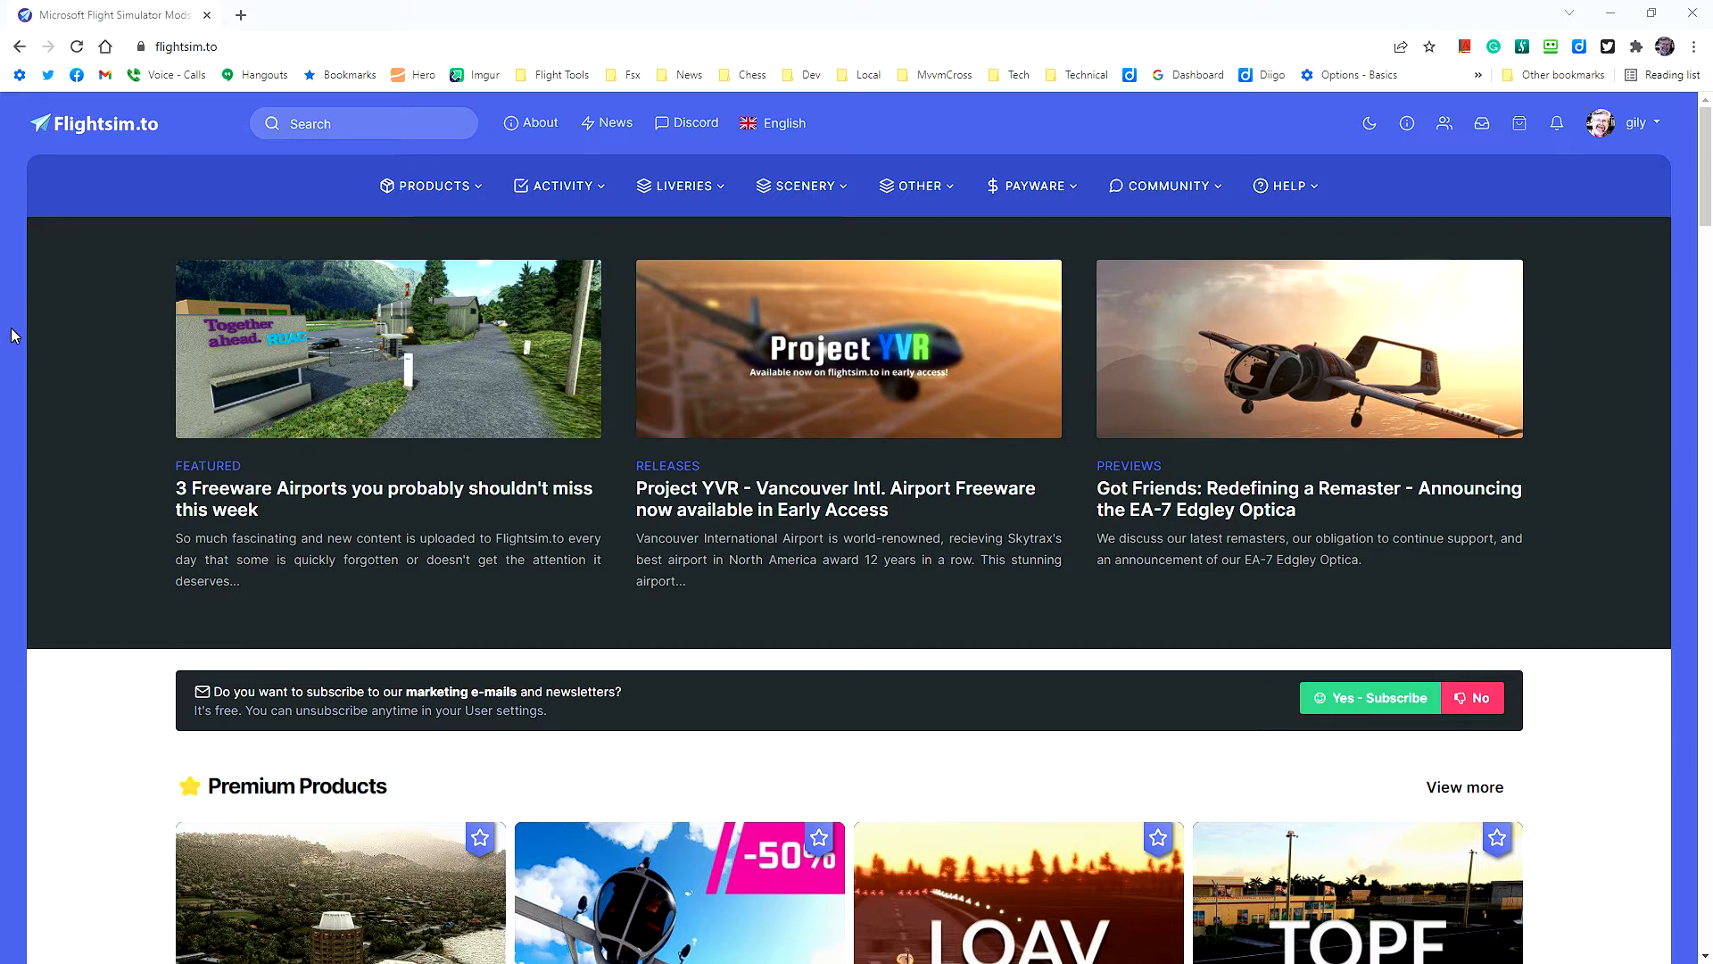
Step: Search flightsim.to for "acdb" and open the Aircraft Checklist Database Builder add-on page
click(324, 125)
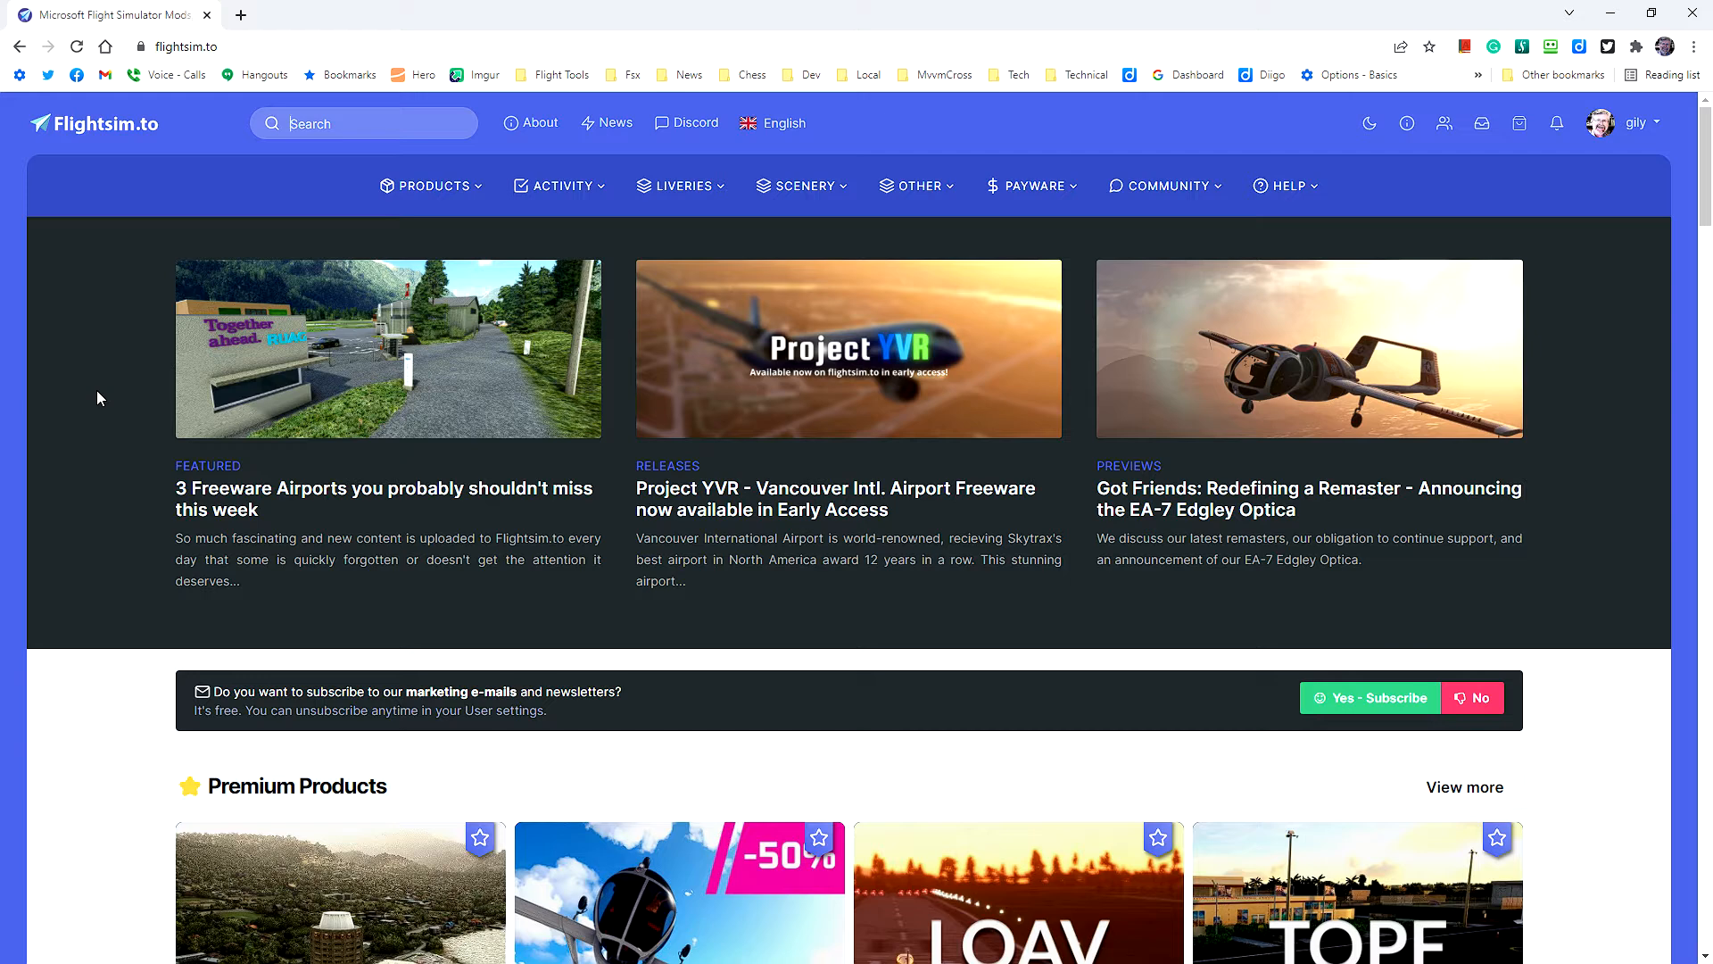
text(ad)
text(db)
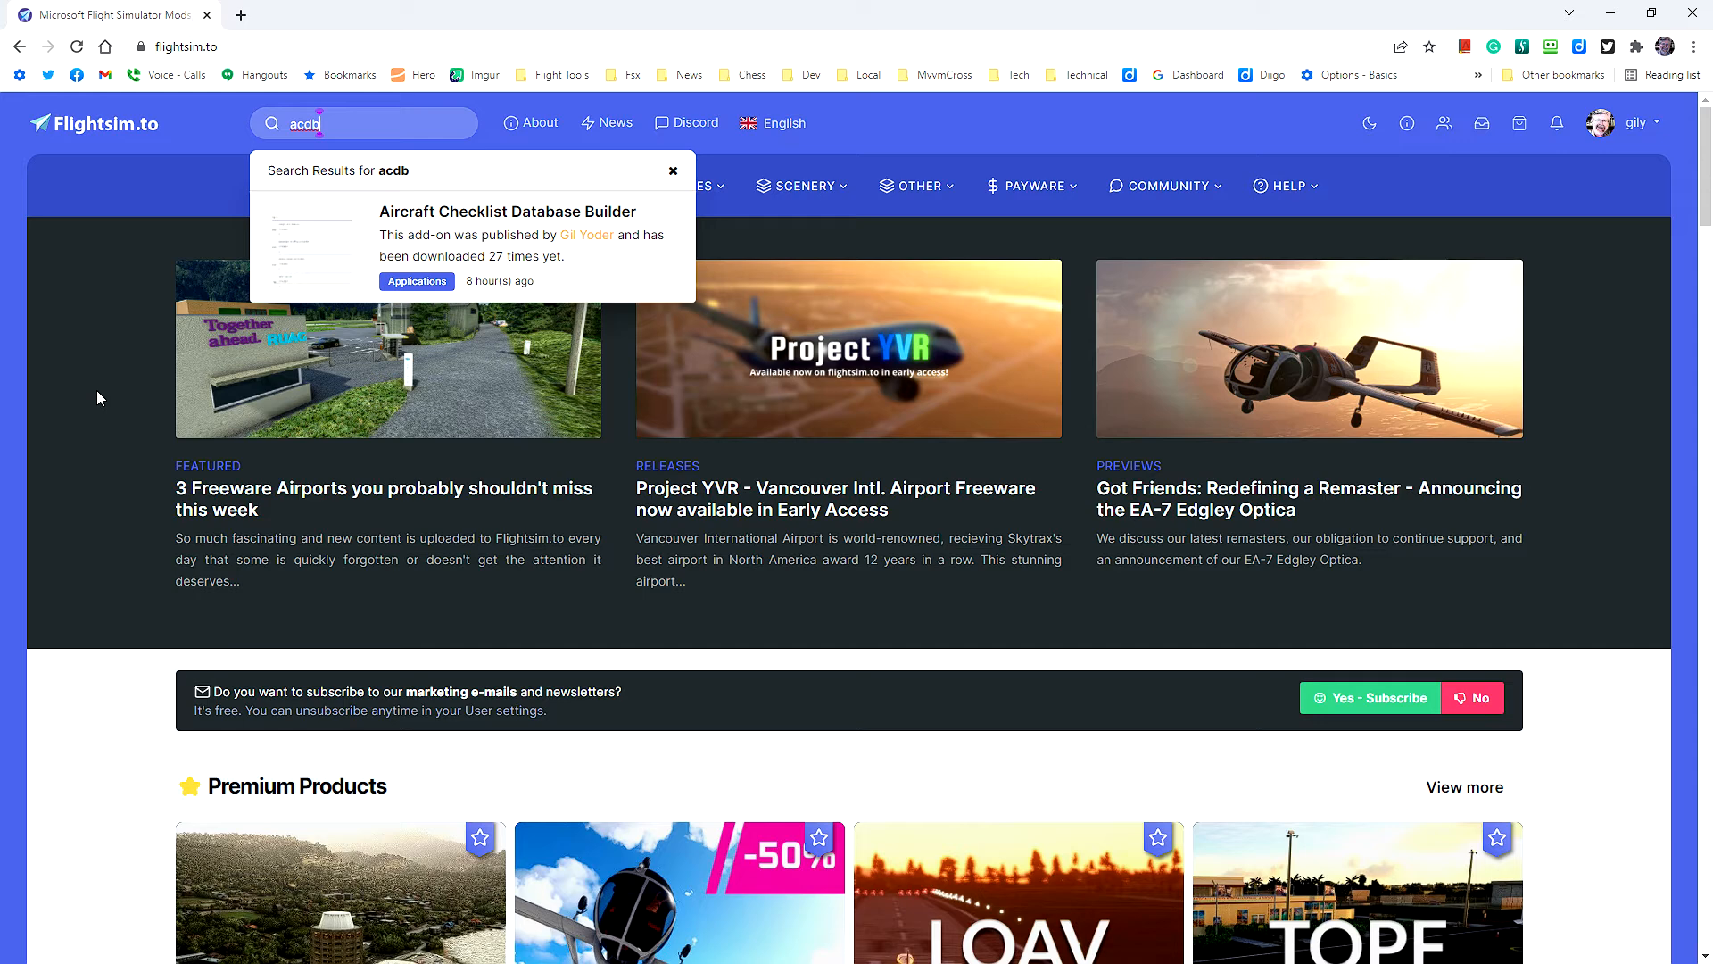
click(484, 217)
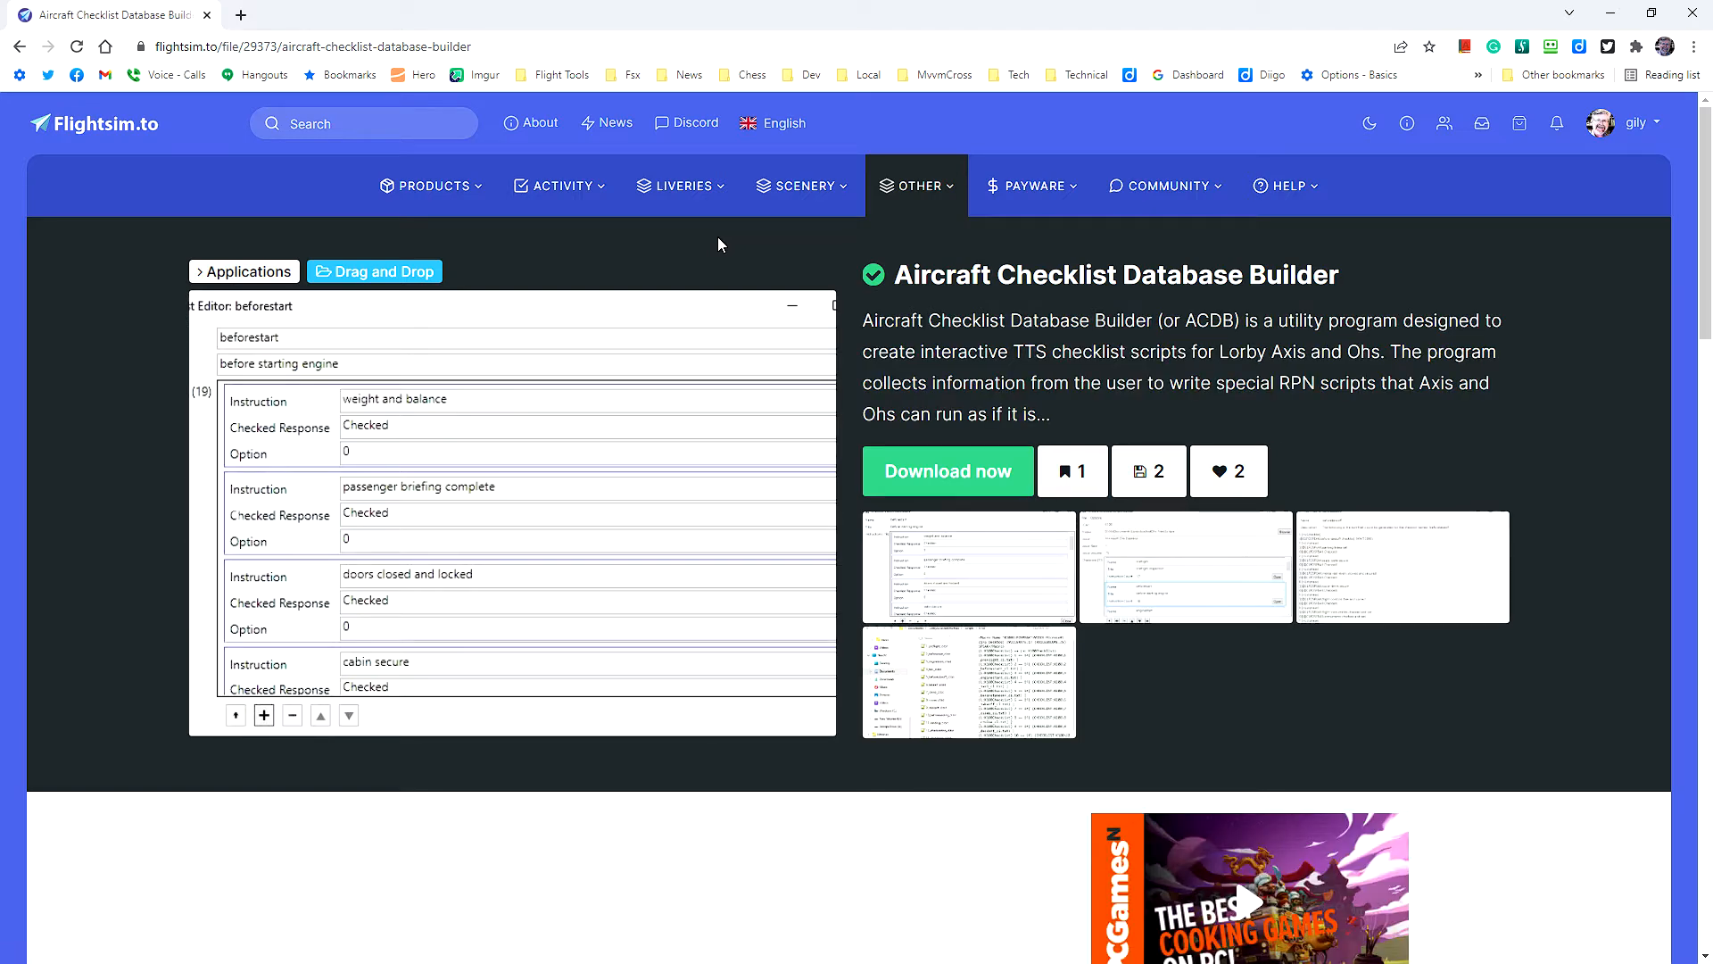
Step: Look through the add-on's four preview images, then read its description, release notes and download details
click(642, 539)
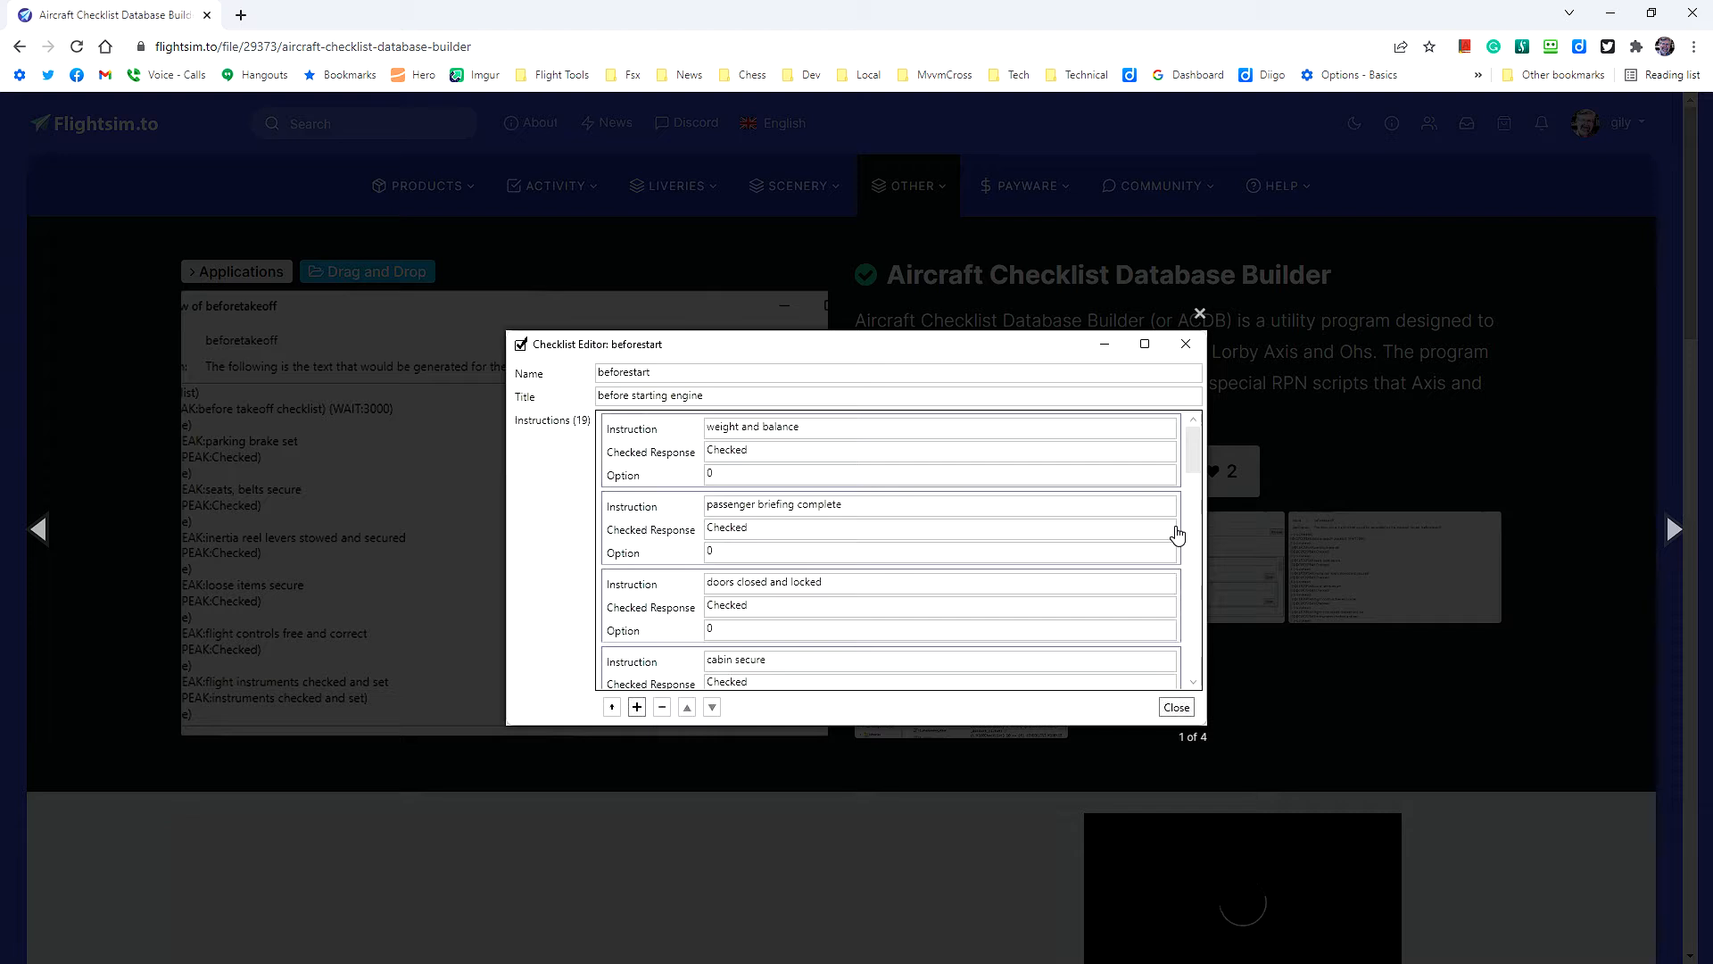
click(1676, 533)
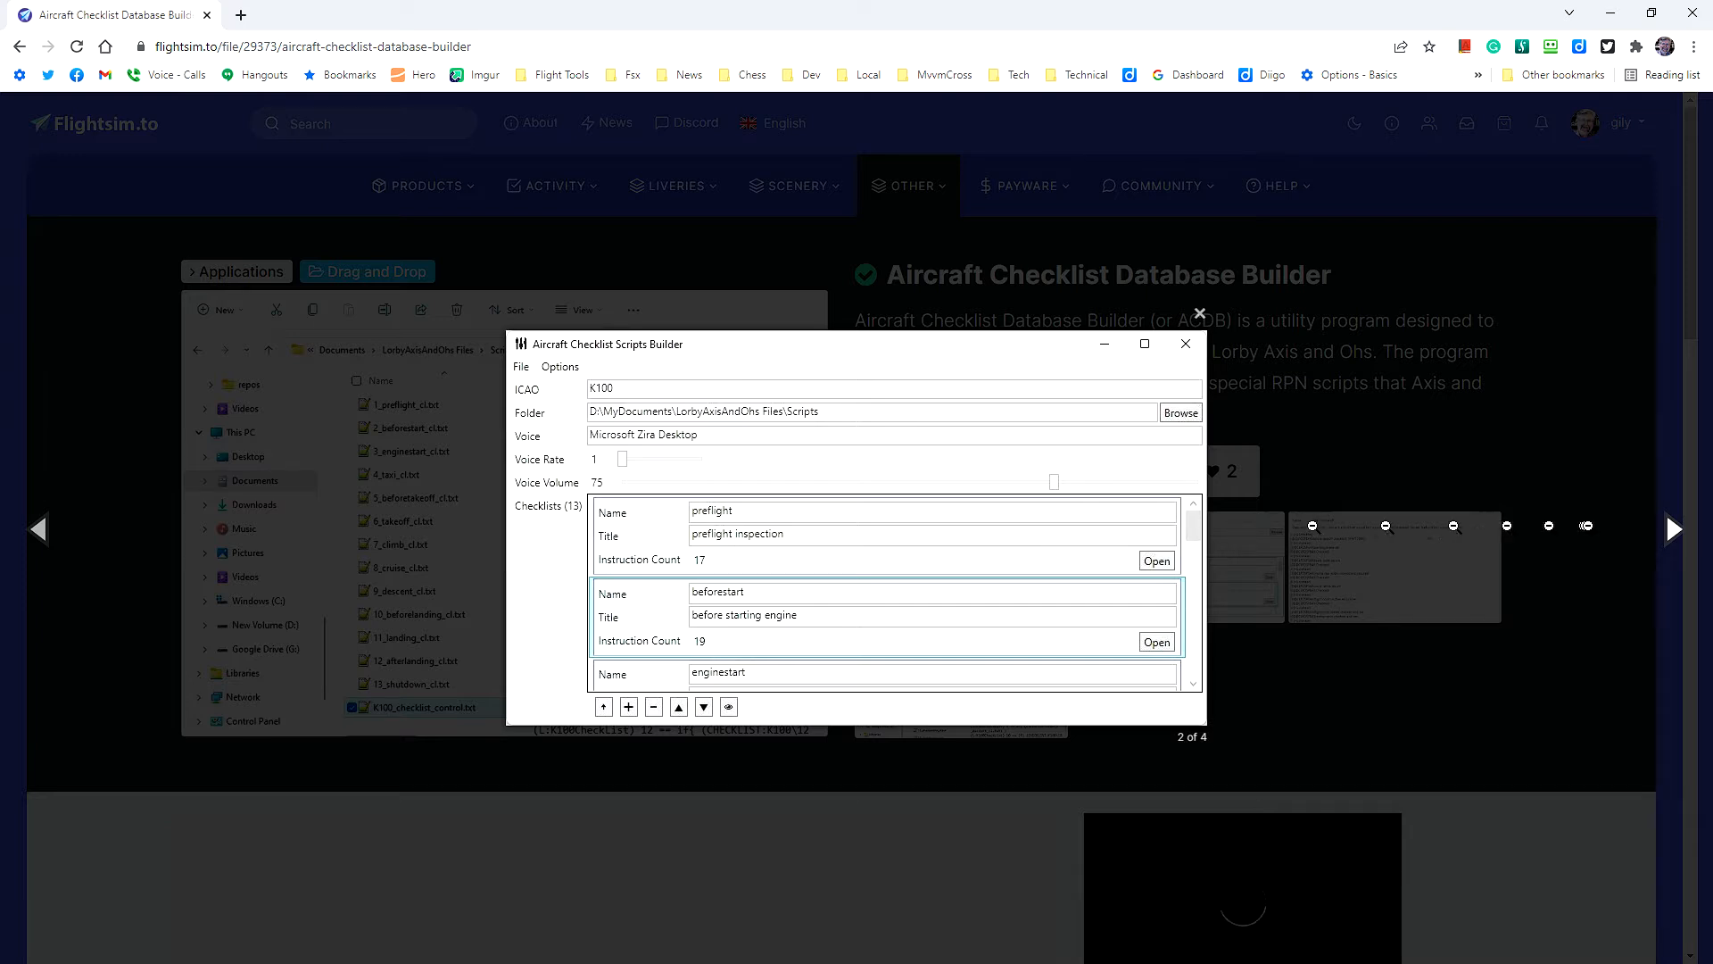
click(1674, 533)
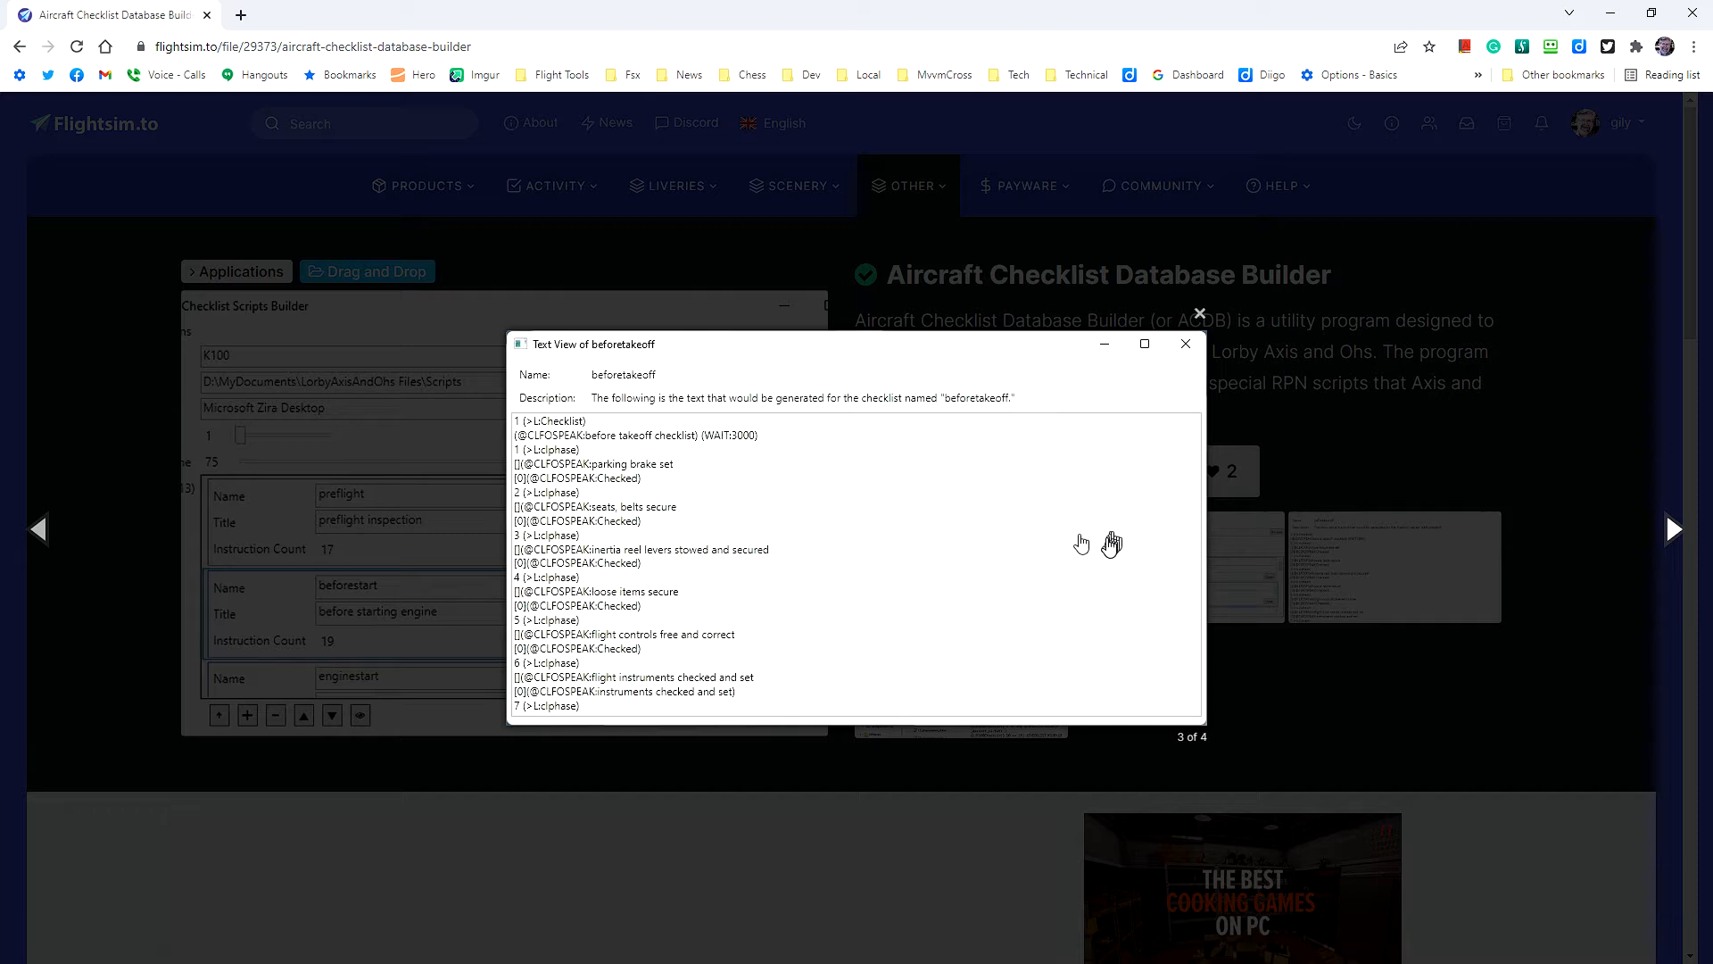
click(1675, 534)
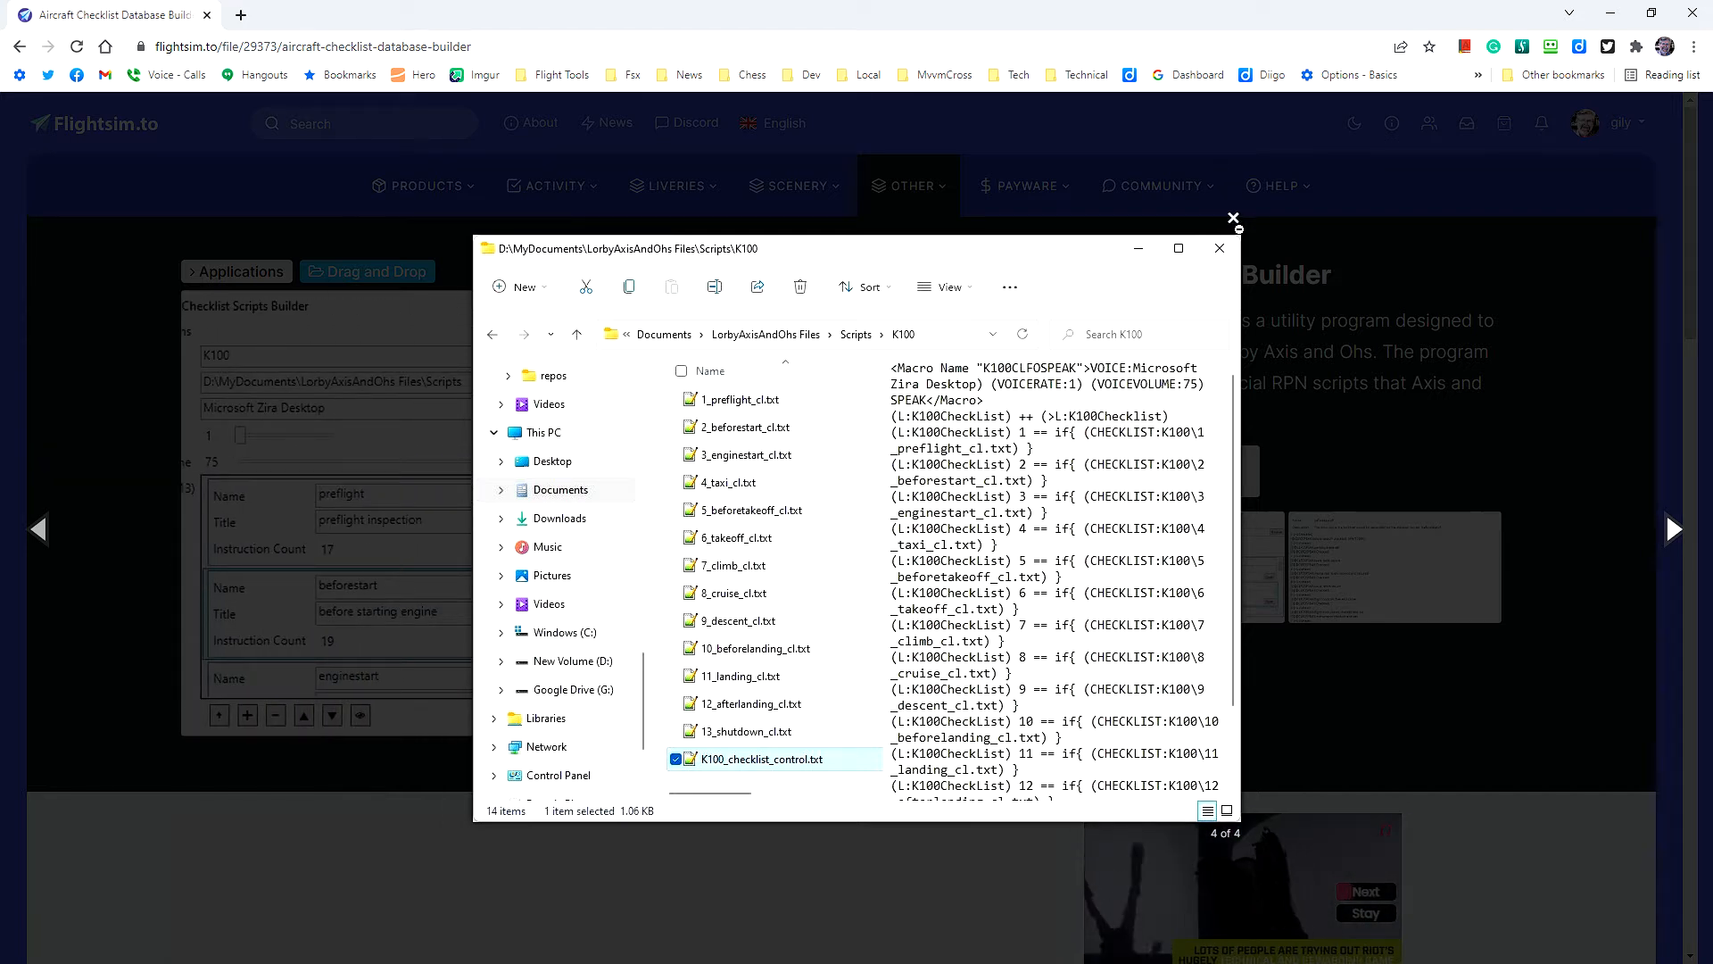
click(1234, 220)
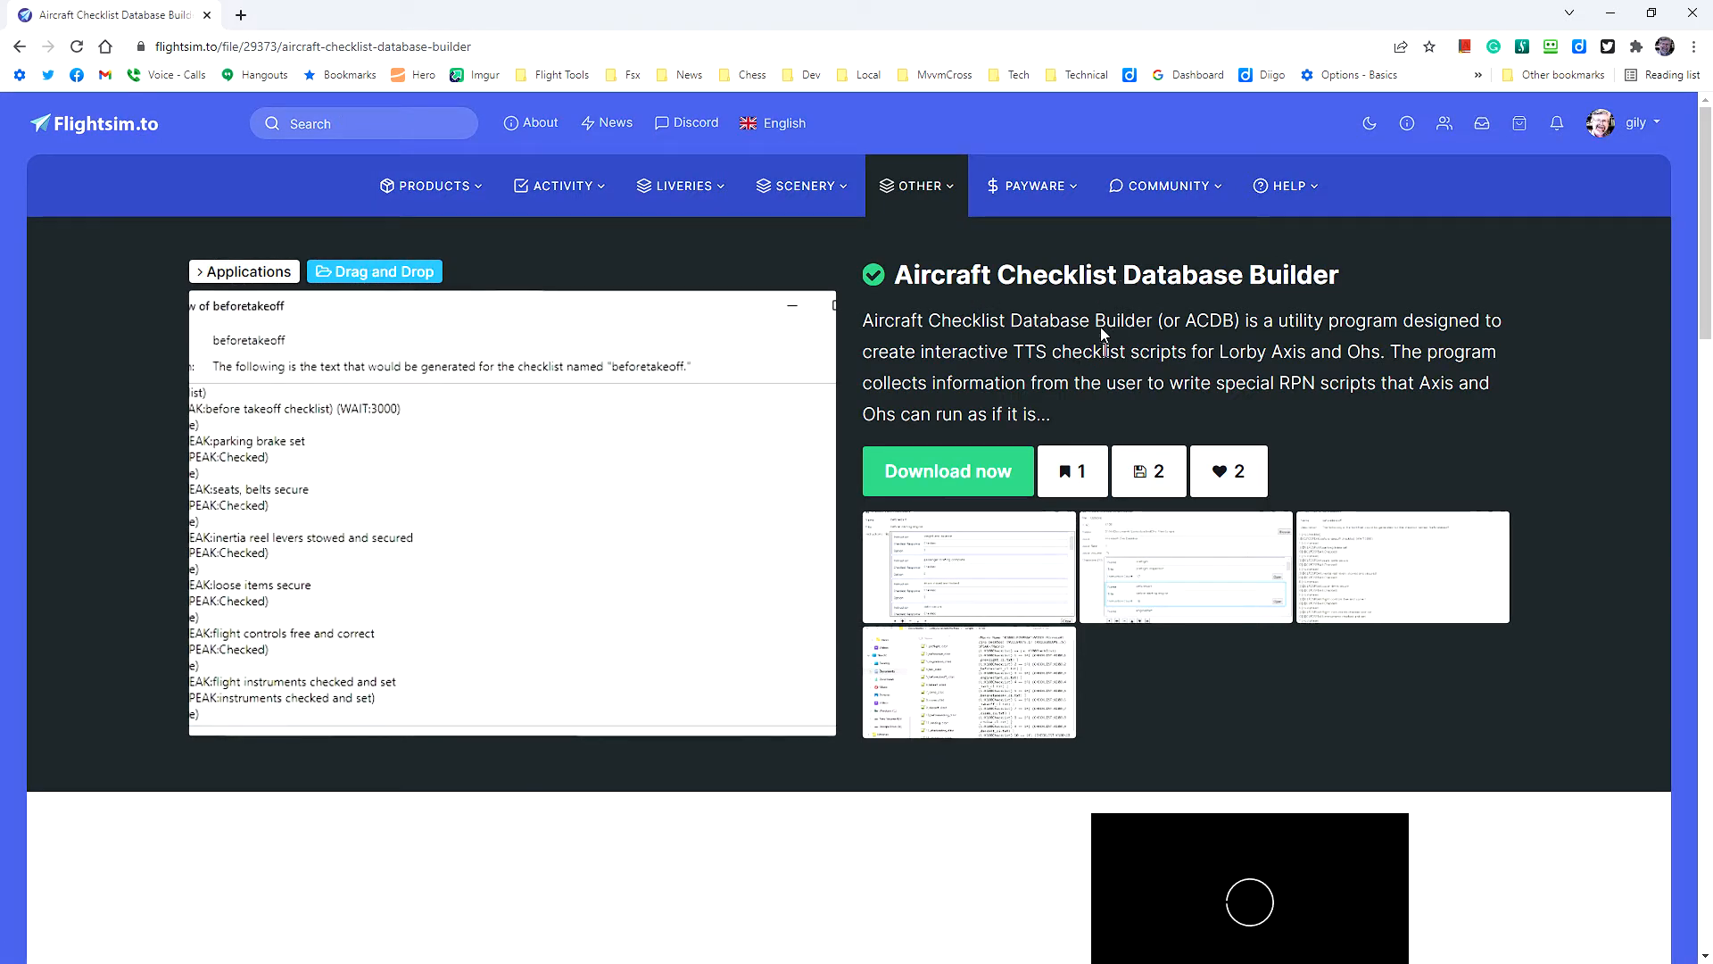
scroll(1002, 608, down, 3)
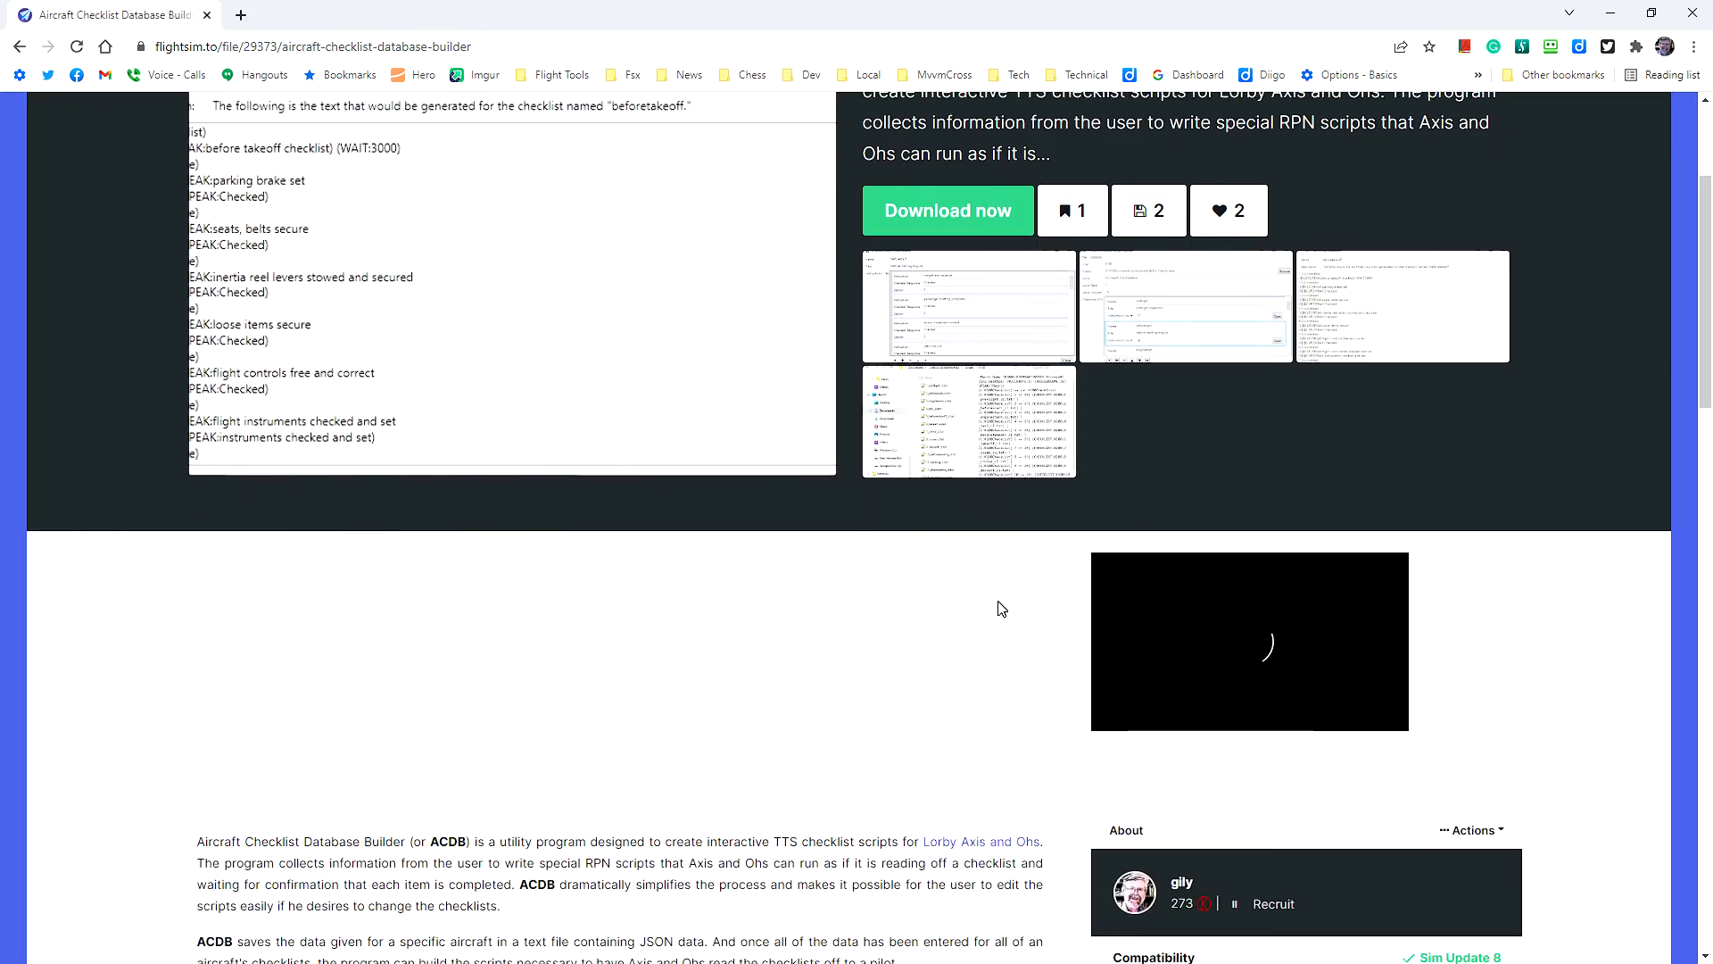
scroll(1001, 608, down, 9)
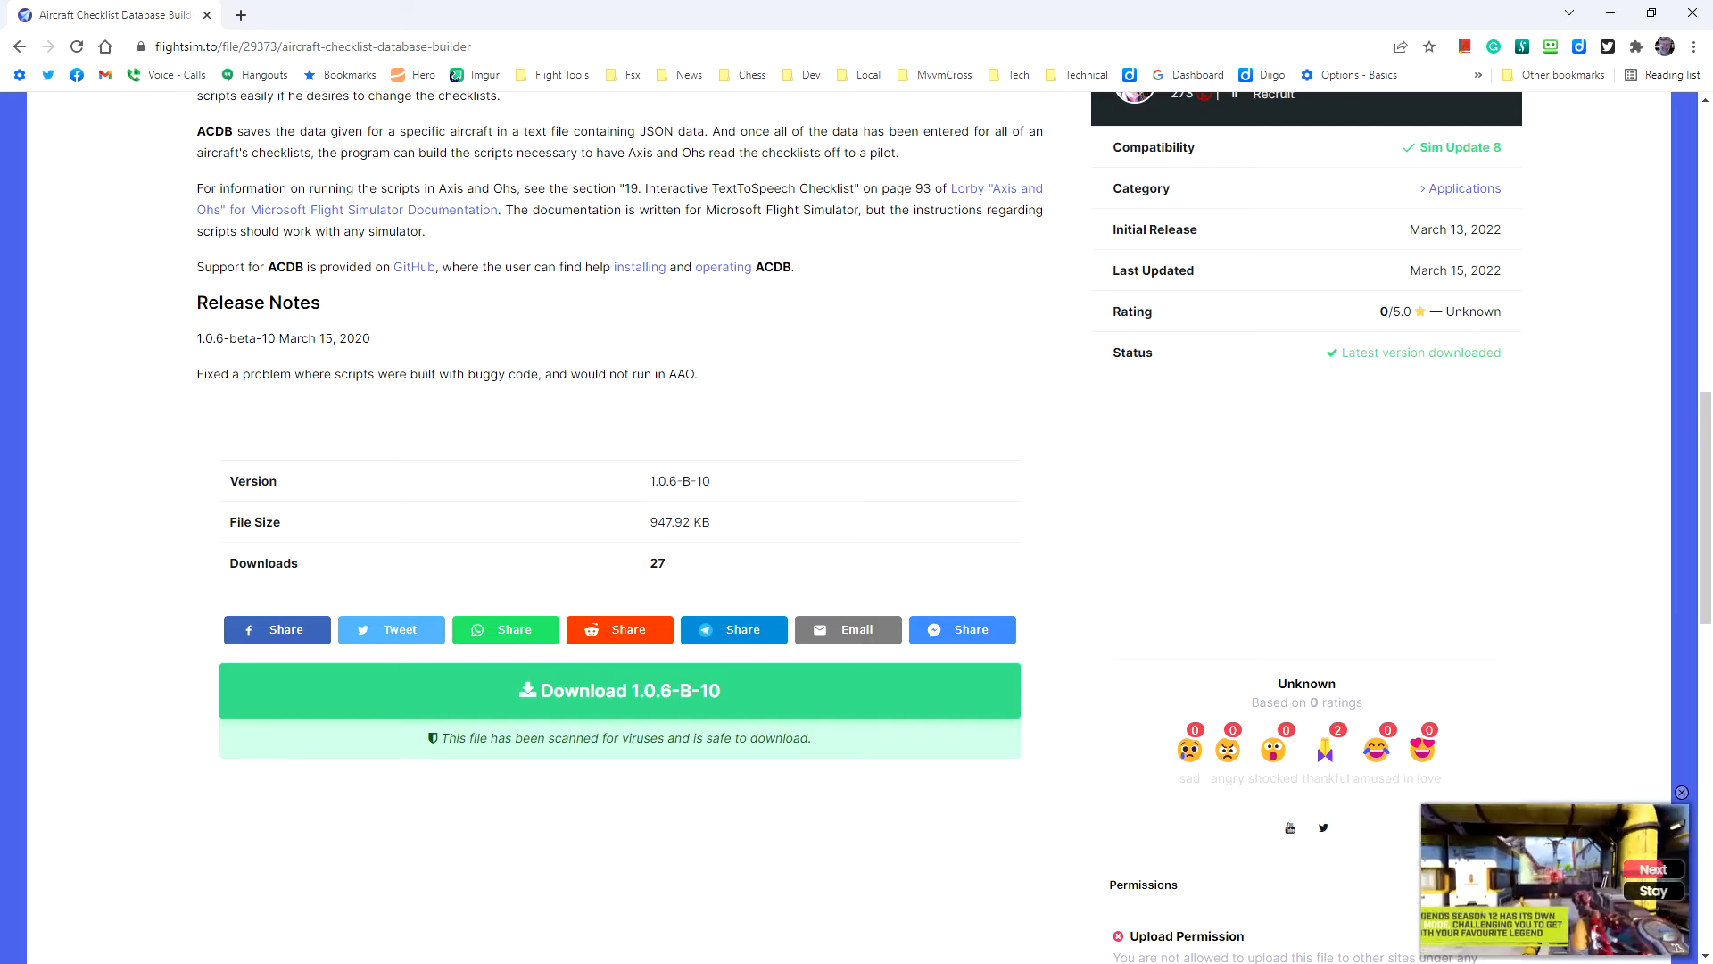
Step: Switch to the ACDB program folder in File Explorer and launch ACDB.exe
key(alt+Tab)
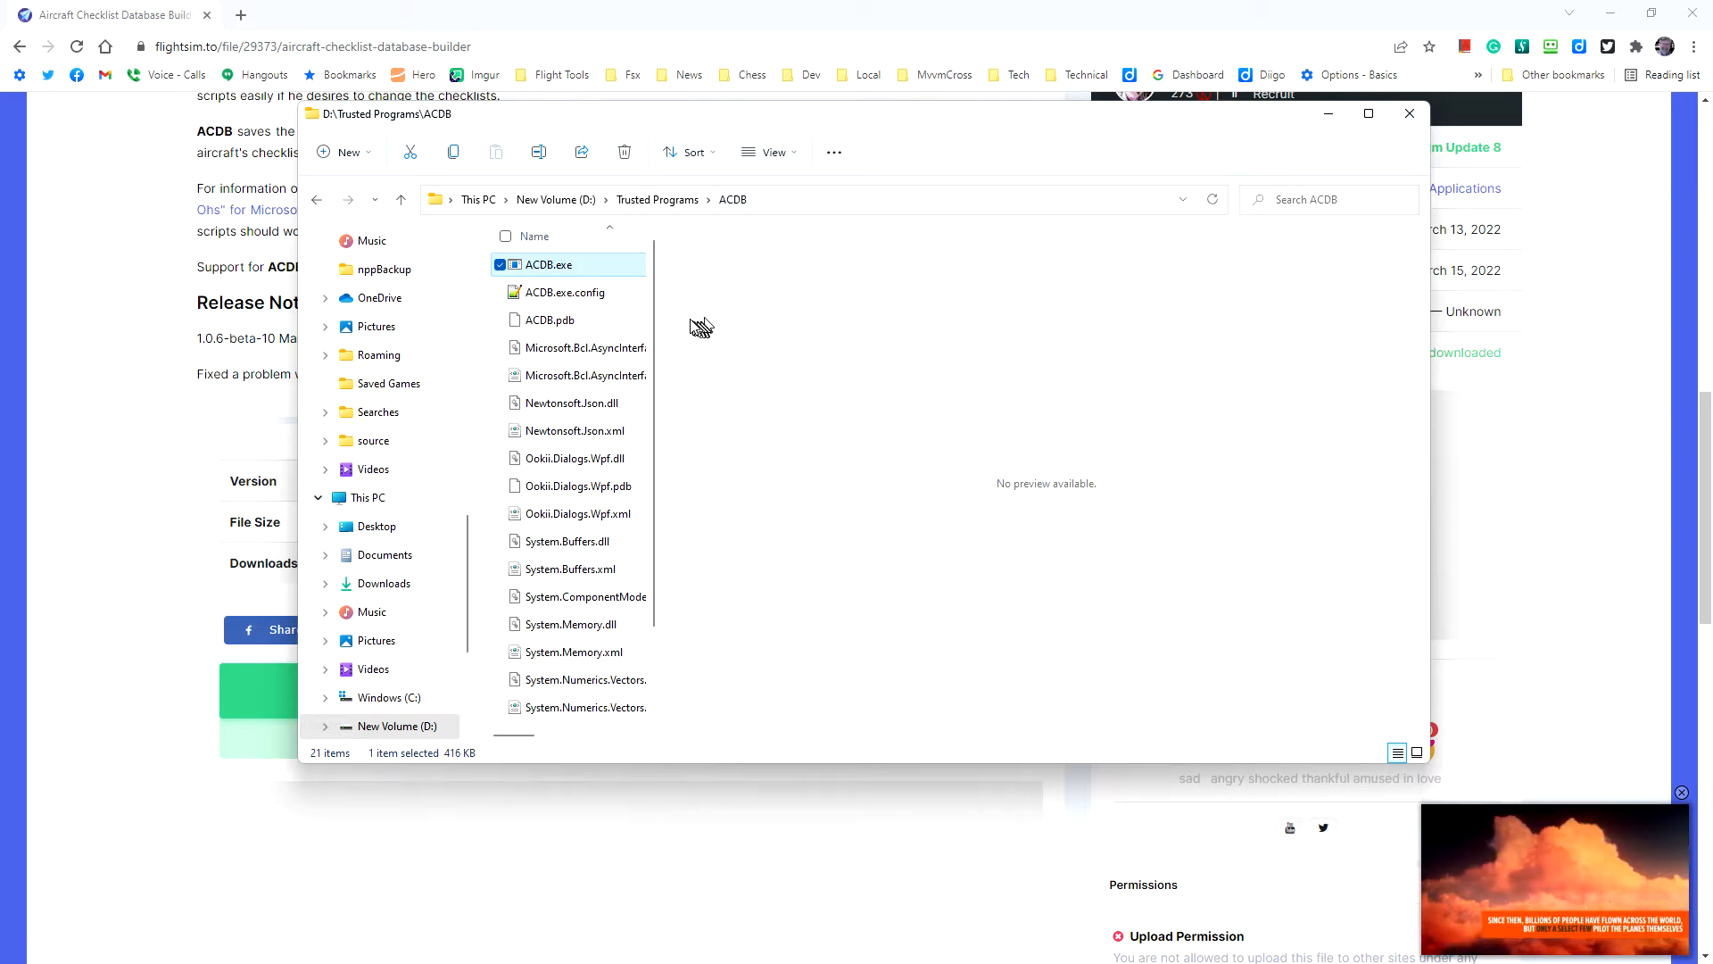
scroll(658, 306, down, 1)
mouse_move(657, 298)
mouse_down()
mouse_move(665, 388)
mouse_move(662, 286)
mouse_up()
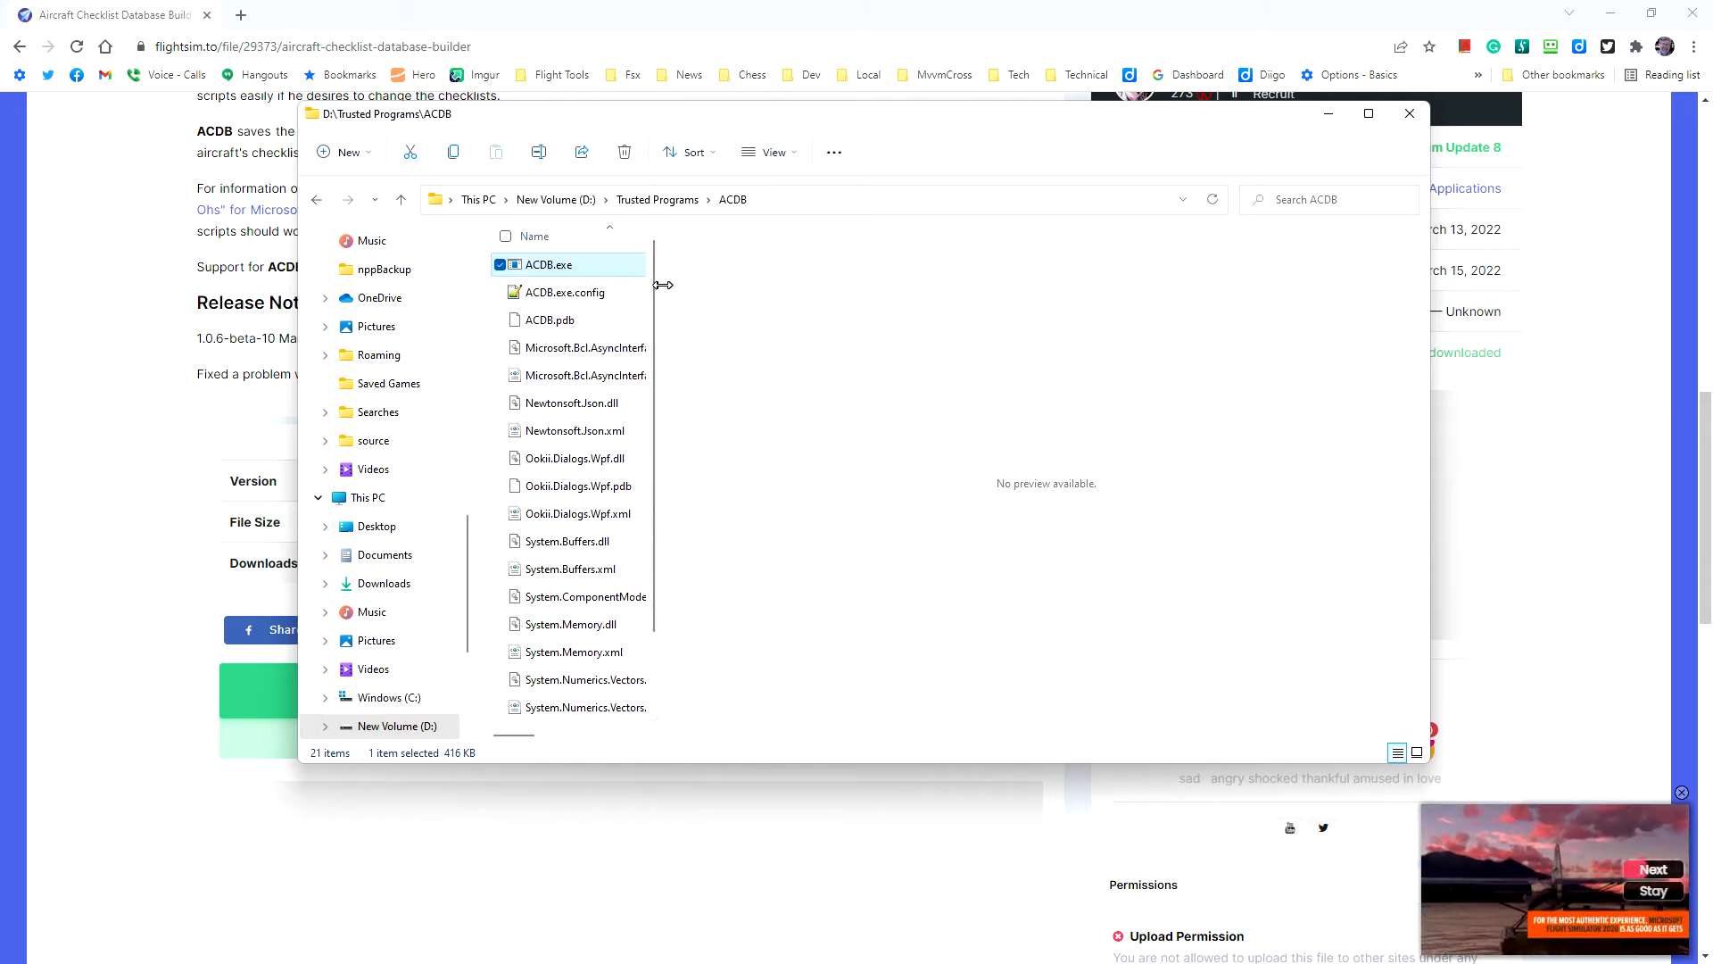
mouse_move(546, 269)
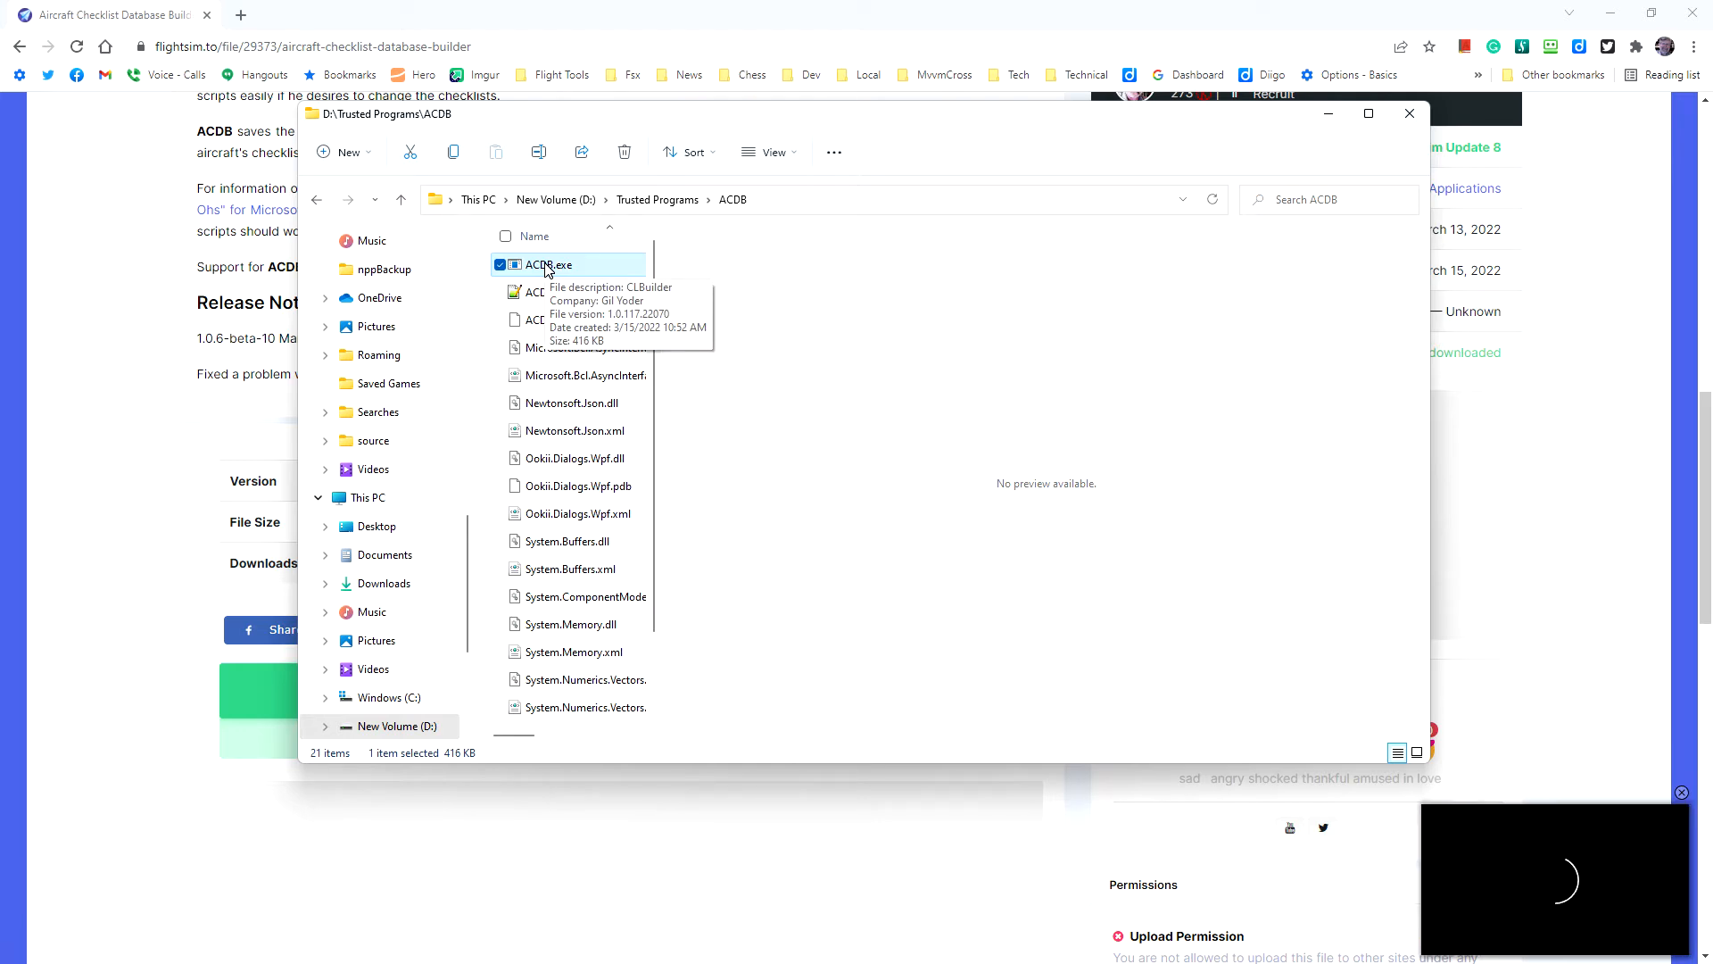
double_click(546, 266)
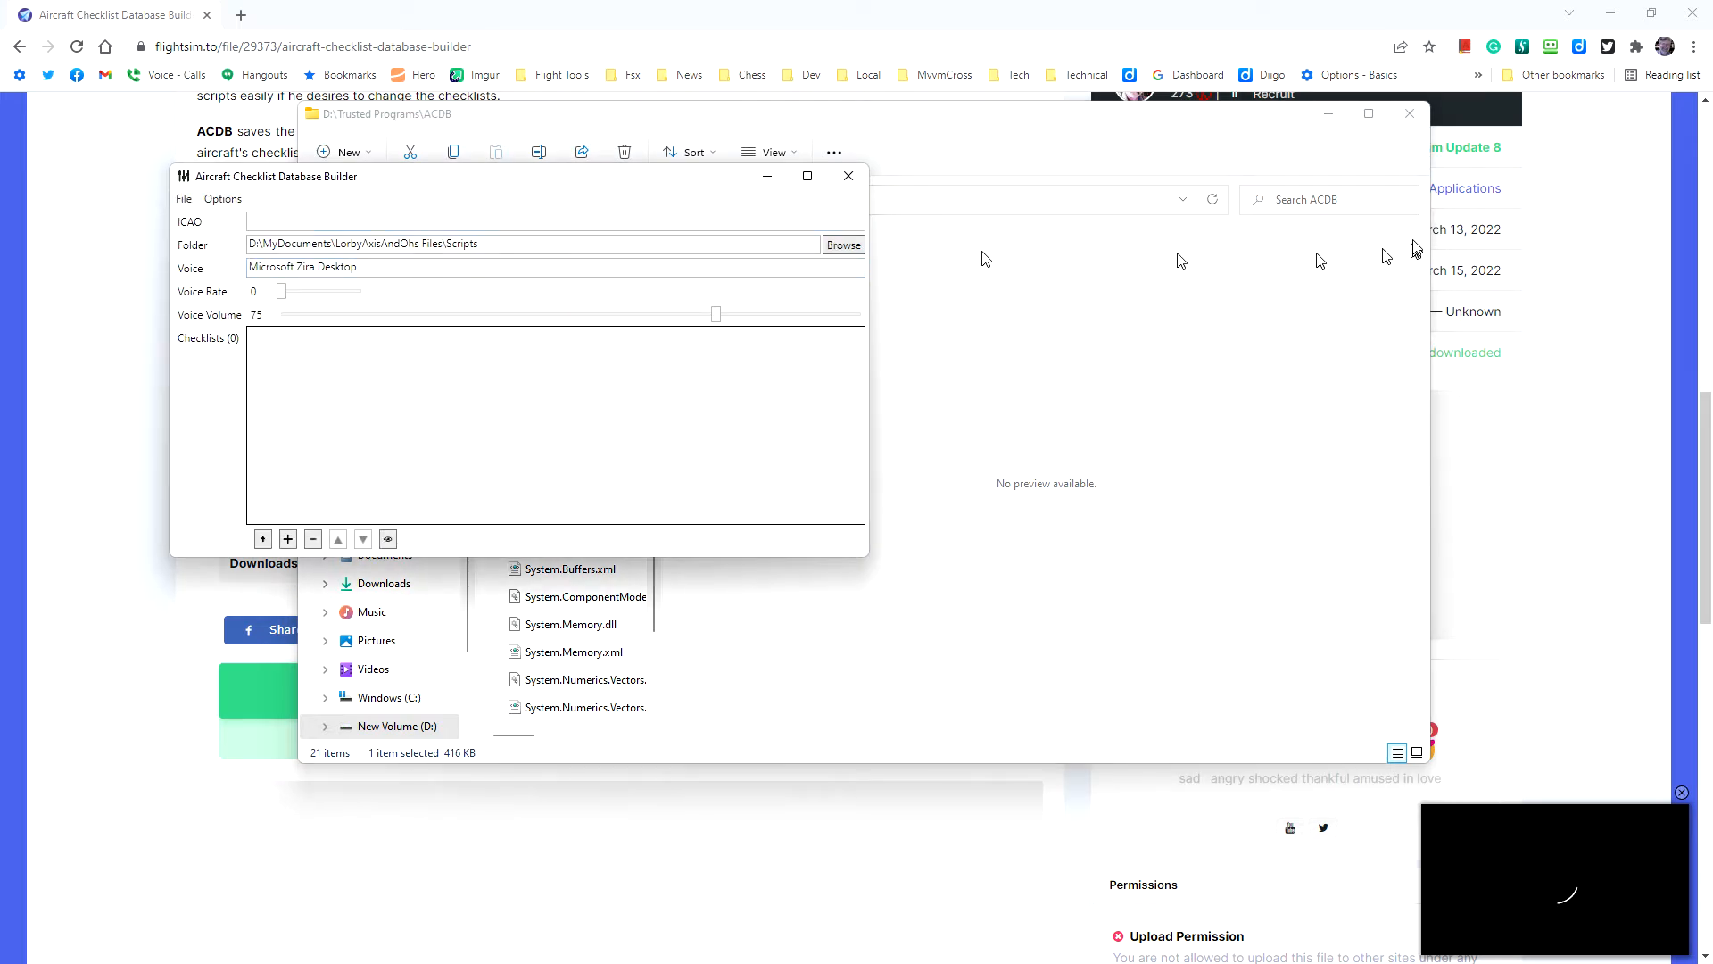
Step: Minimize the File Explorer and browser windows and reposition the Aircraft Checklist Database Builder window over Axis and Ohs
click(1328, 114)
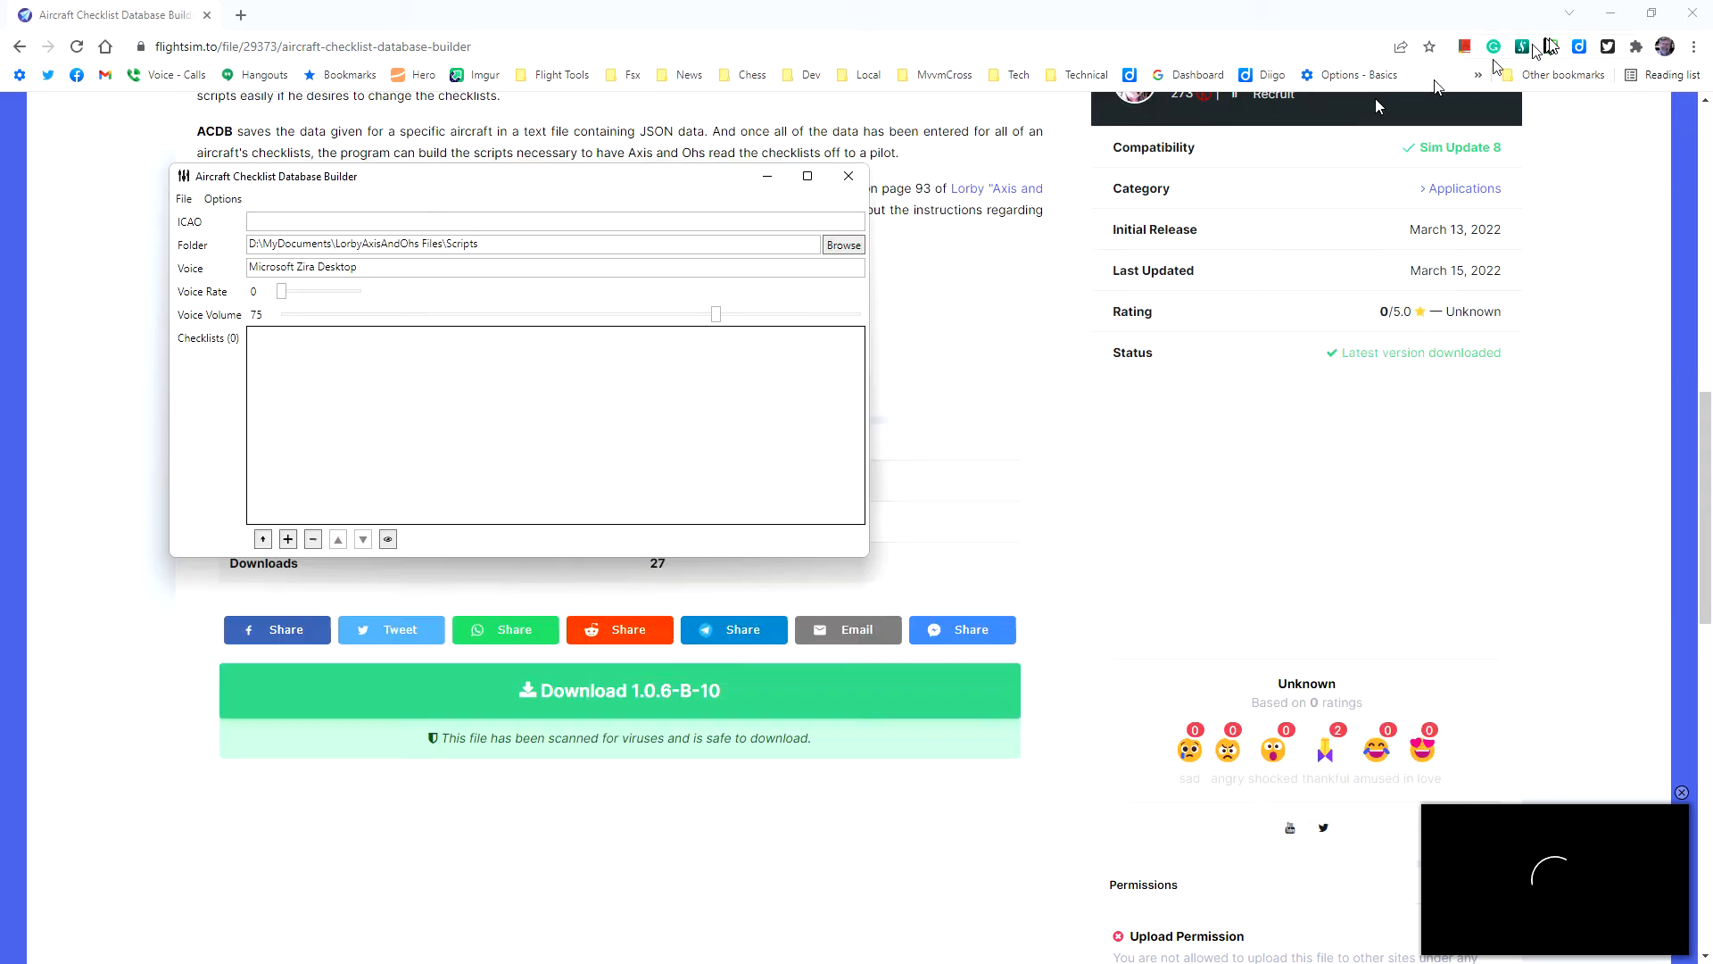
click(1569, 12)
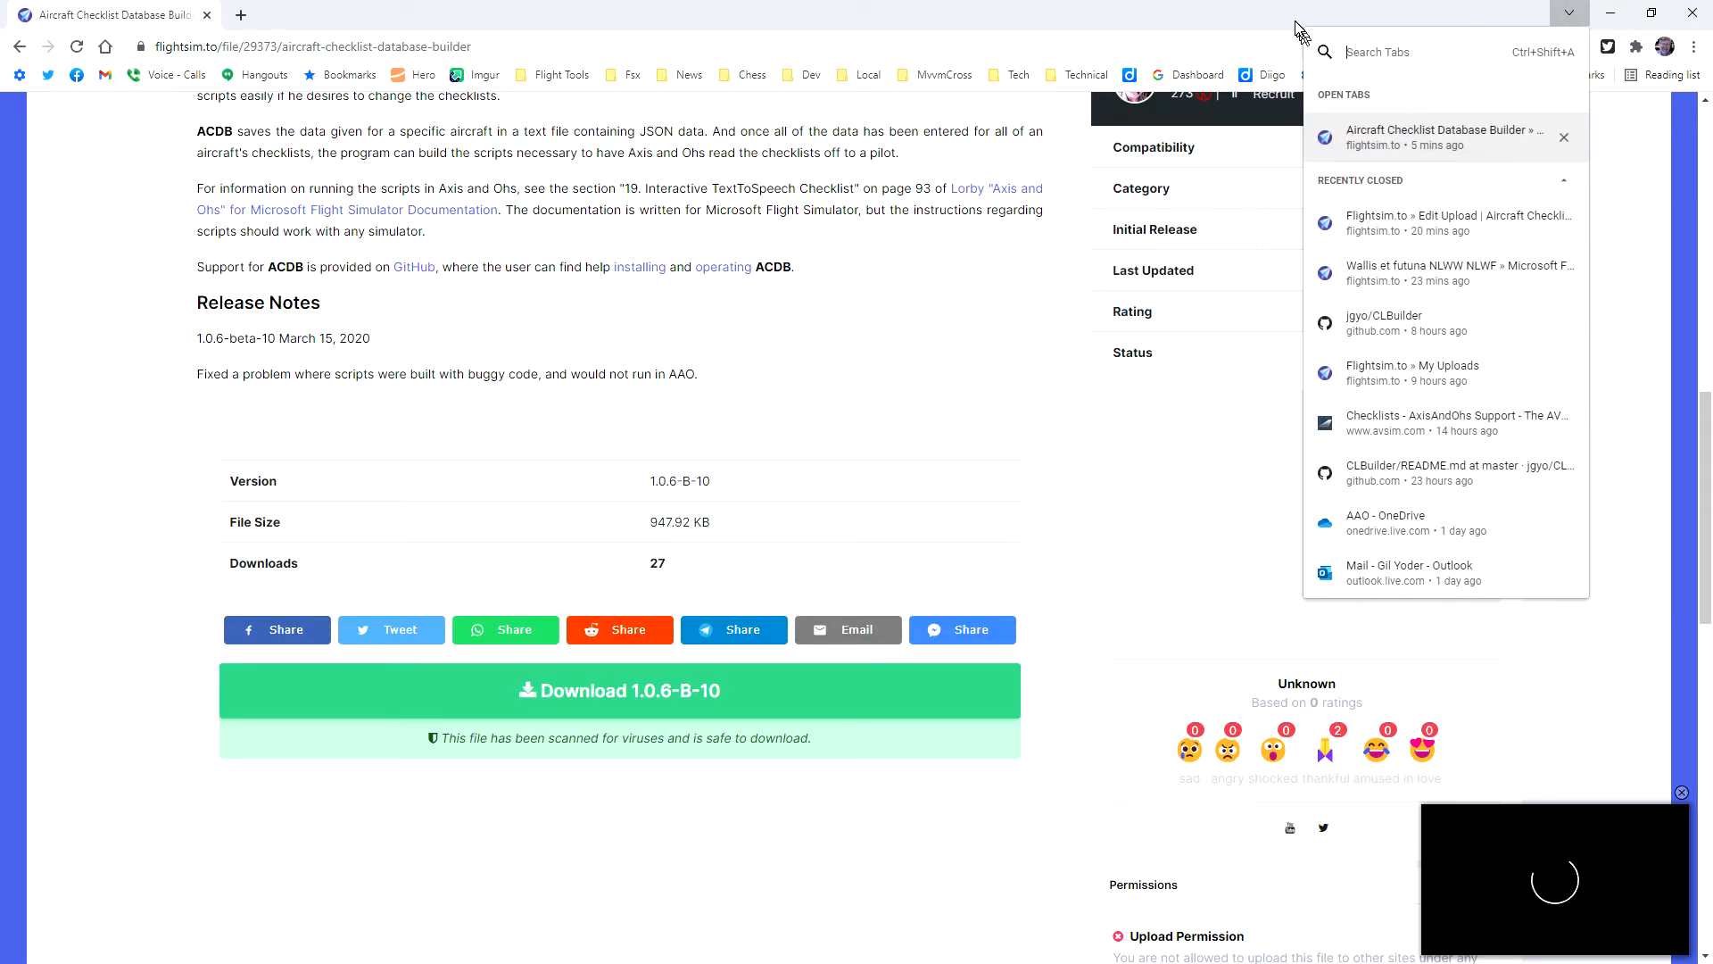
click(1568, 12)
click(1611, 15)
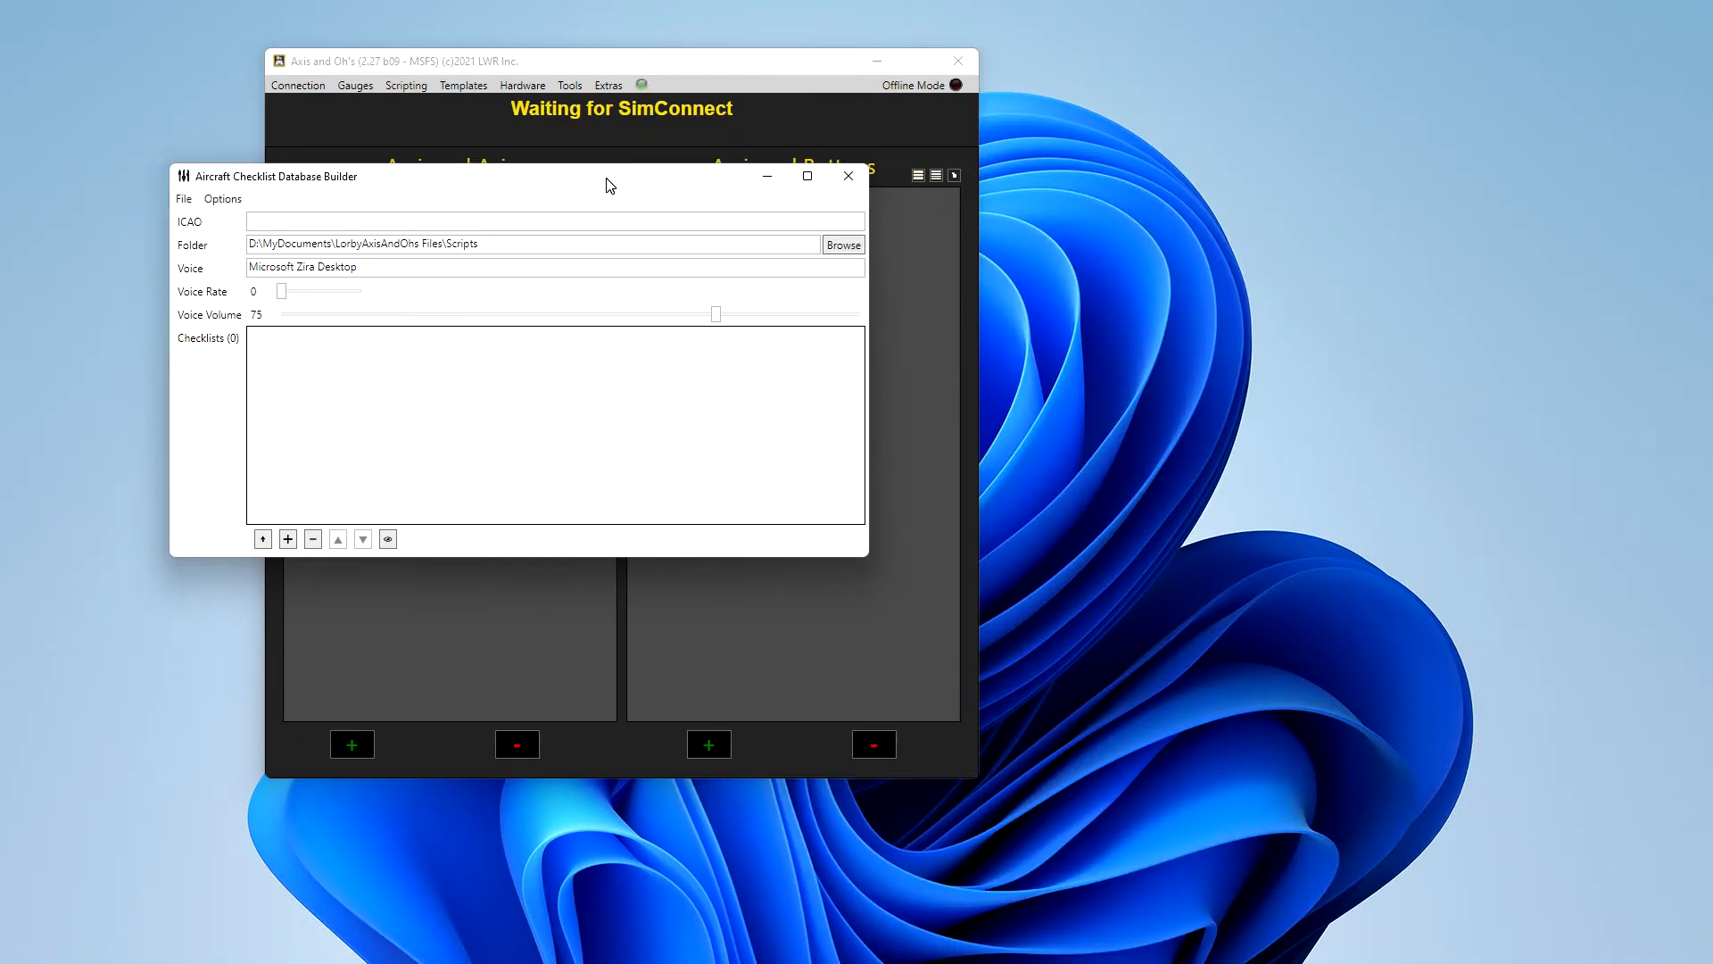
drag(612, 185, 898, 216)
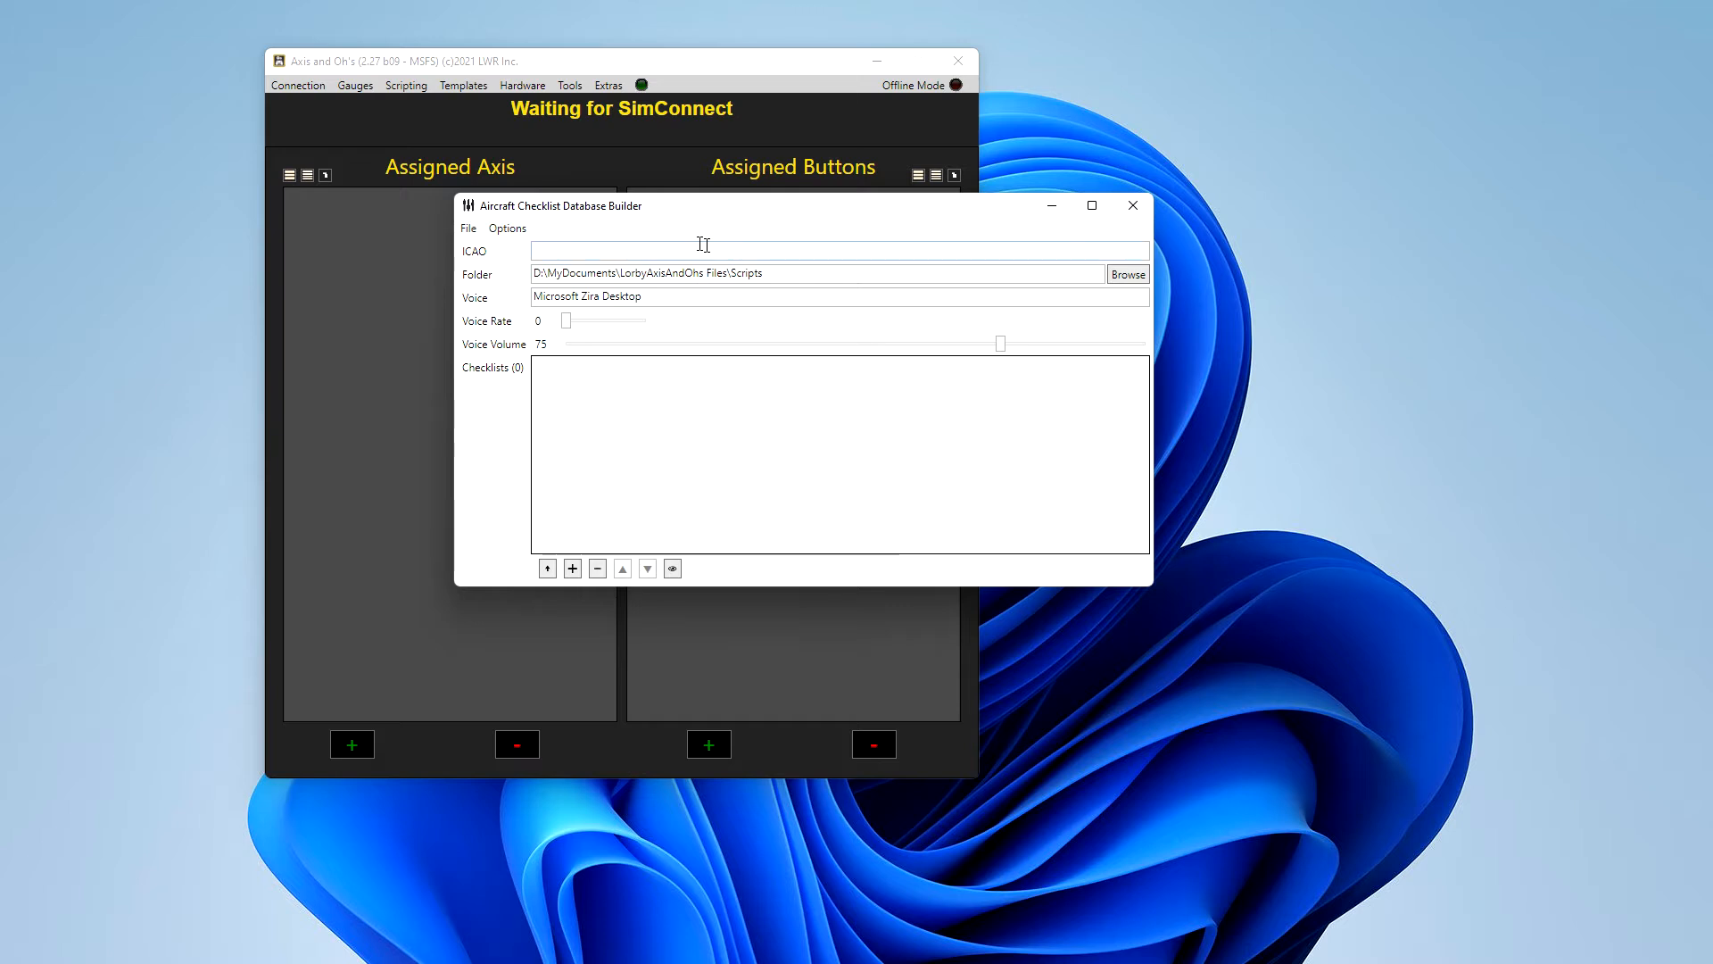
Step: Enter x11 as the aircraft's ICAO name and leave the default scripts folder in place
click(553, 249)
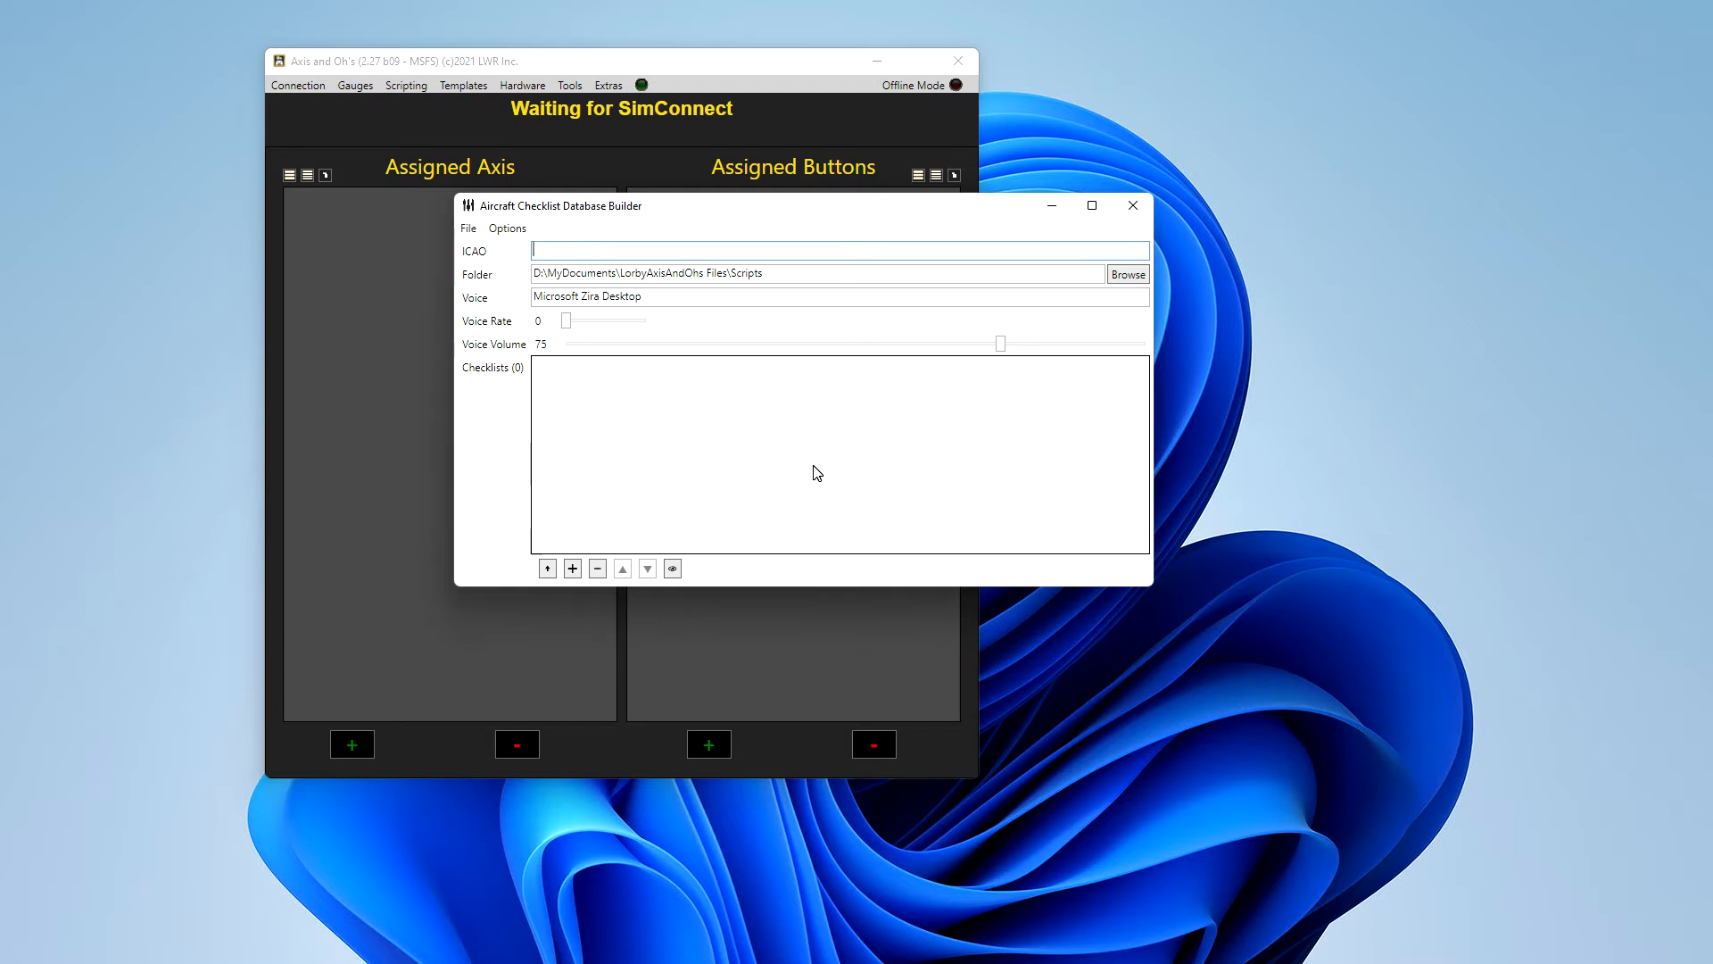
text(x11)
click(812, 277)
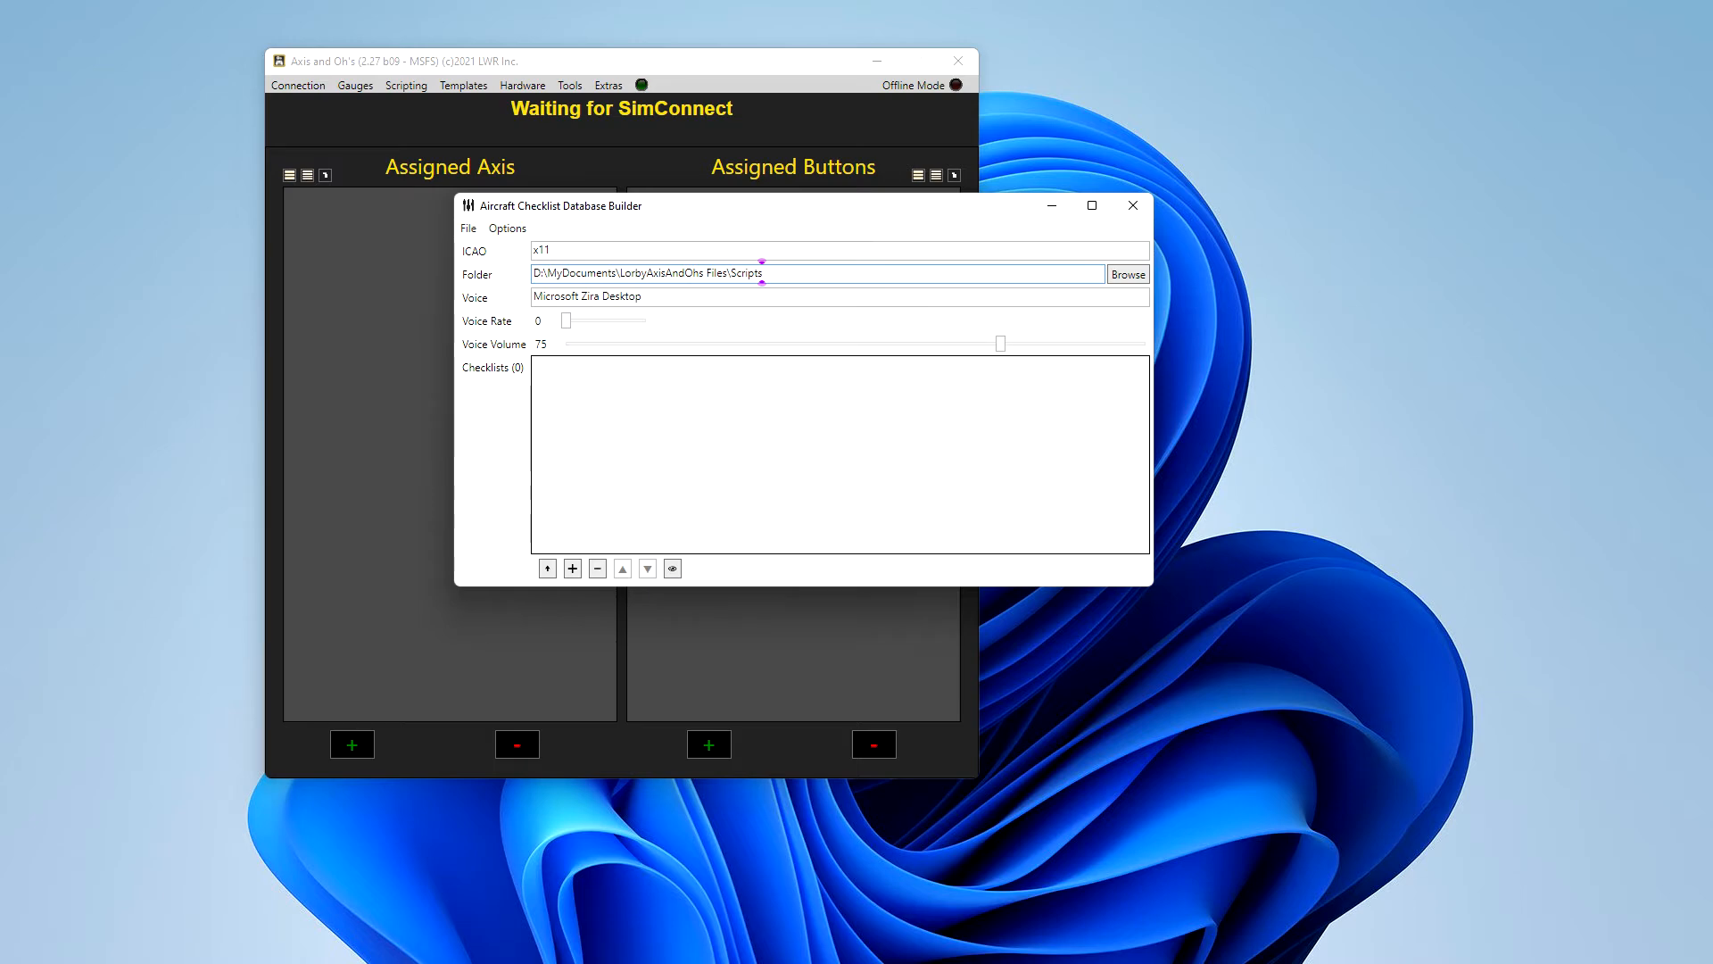
Step: Switch to the browser, open the ACDB wiki's Using the Control Data Editor page, and read how to list installed TTS voices
key(alt+Tab)
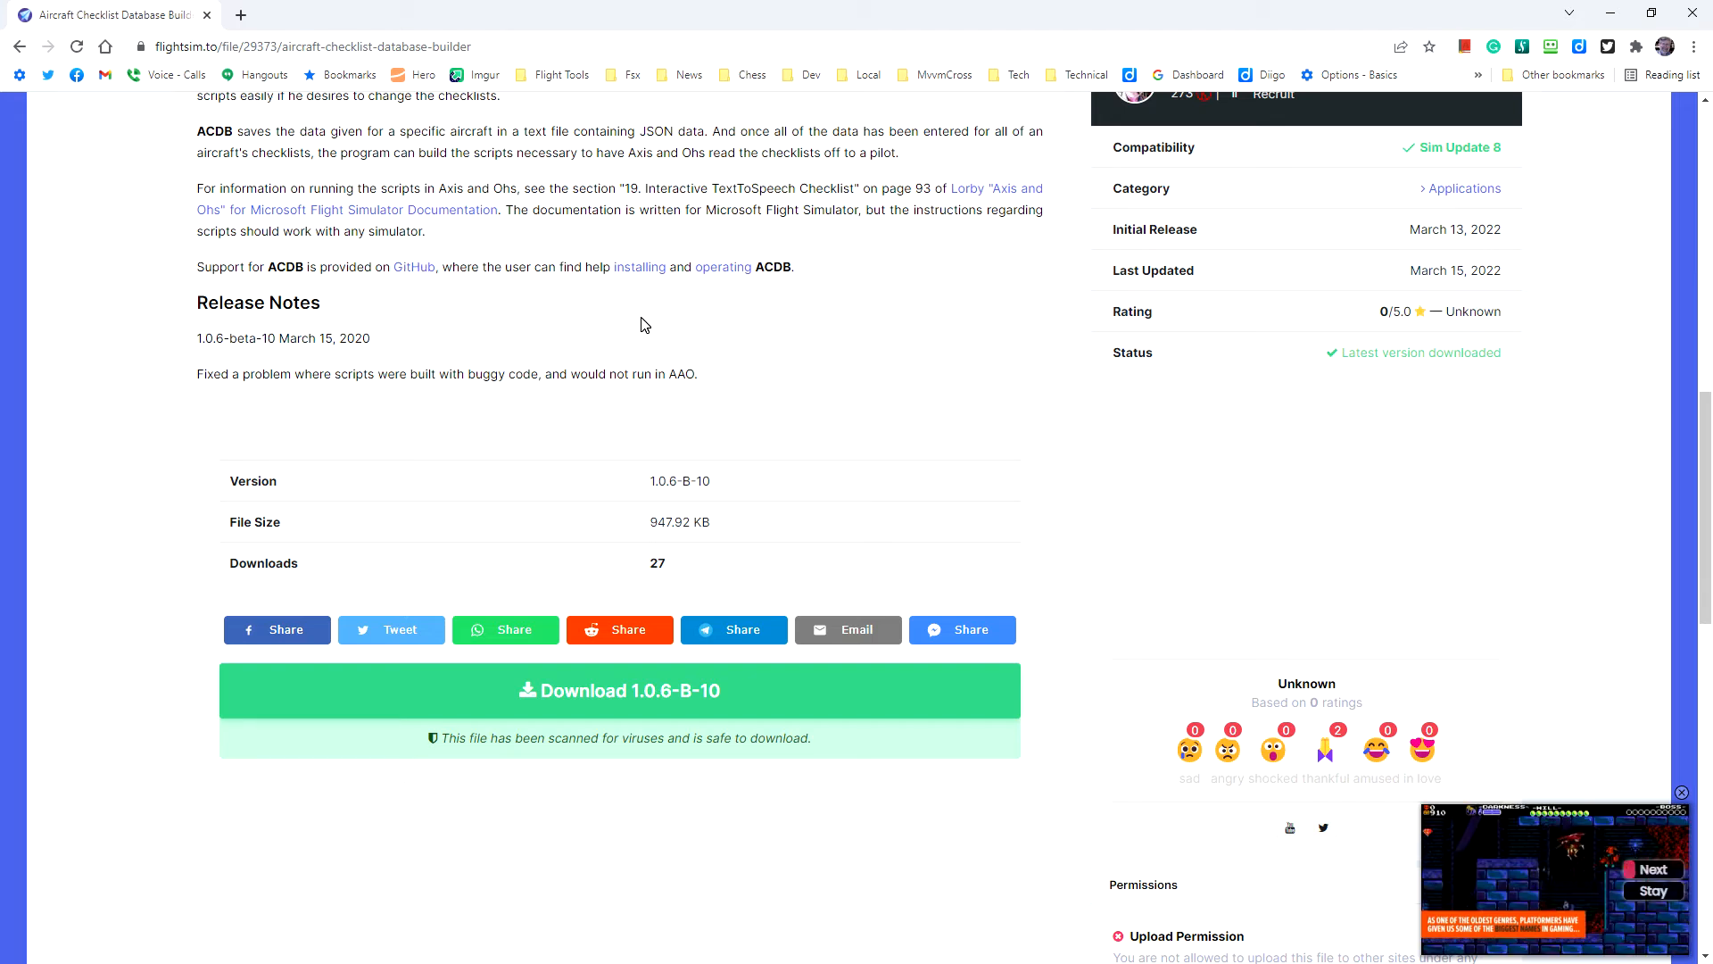
click(733, 269)
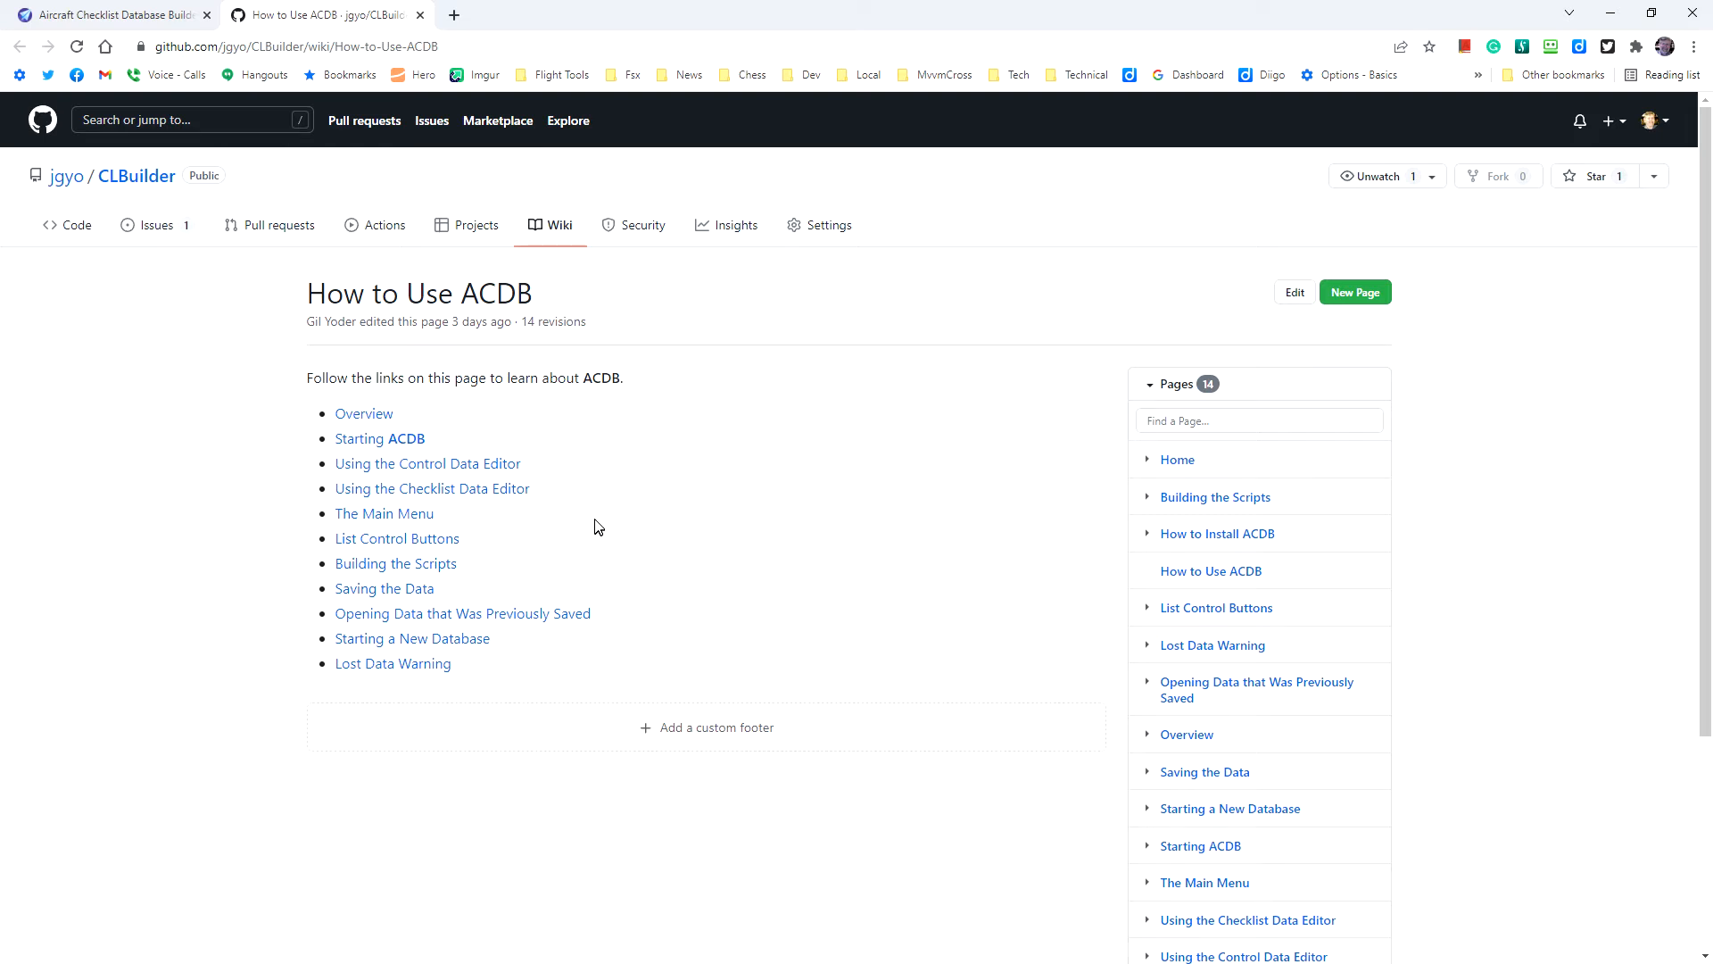
click(439, 471)
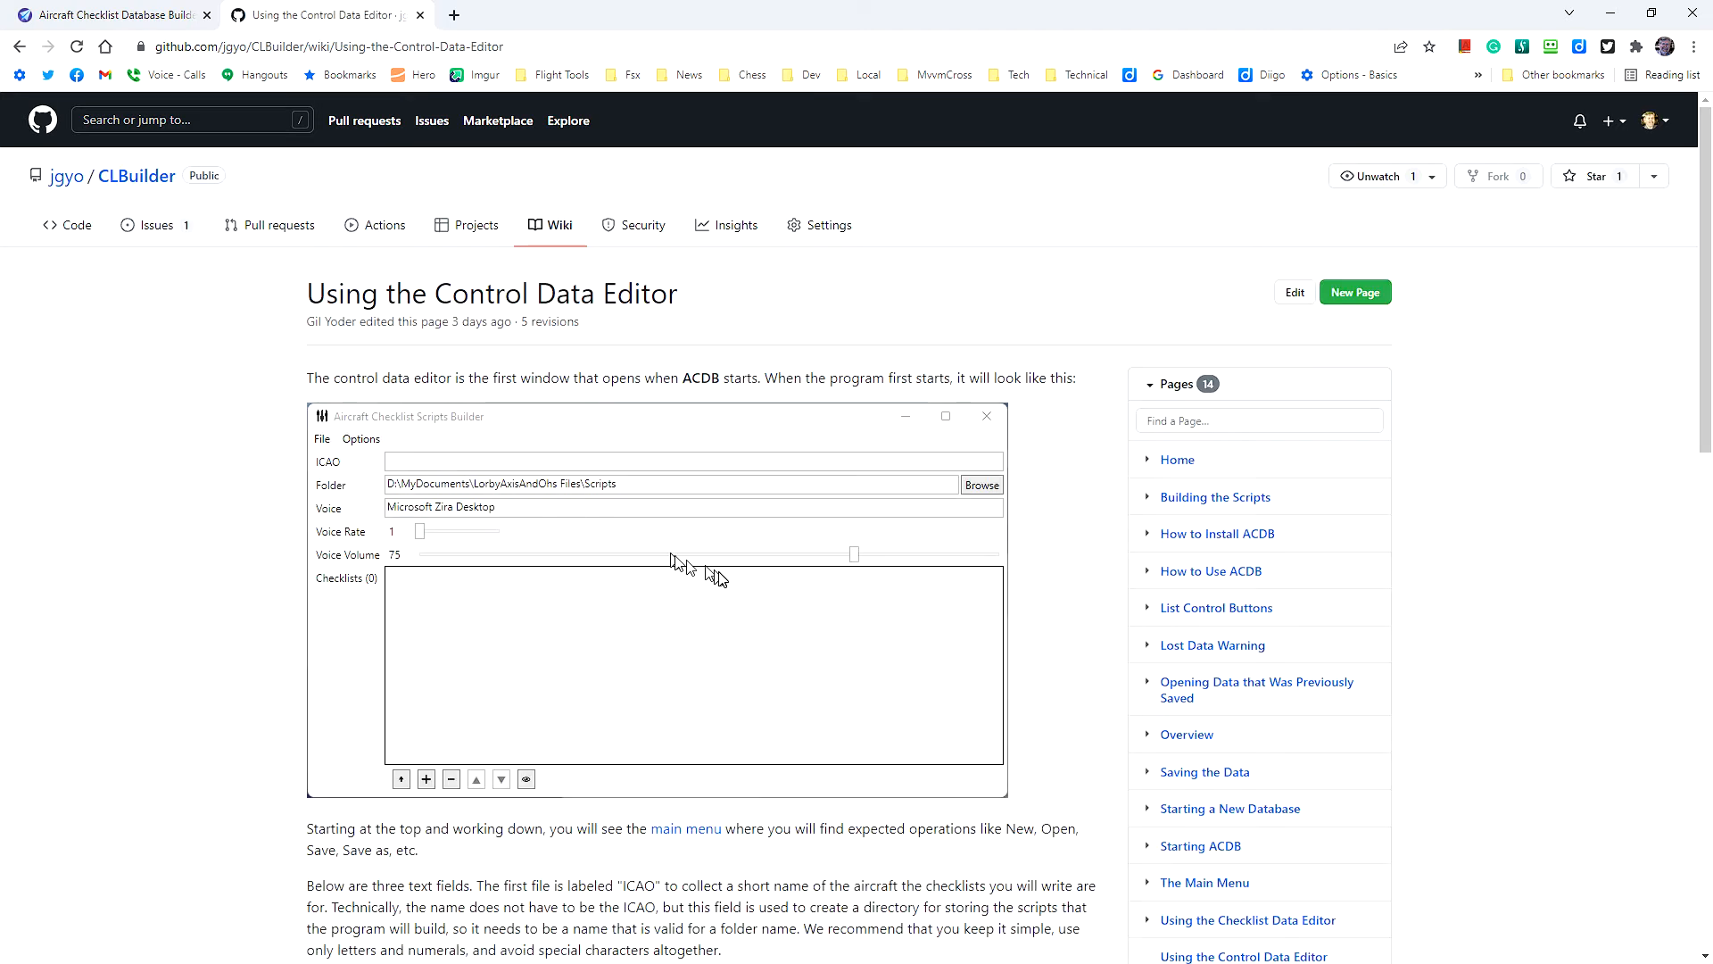
scroll(786, 553, down, 7)
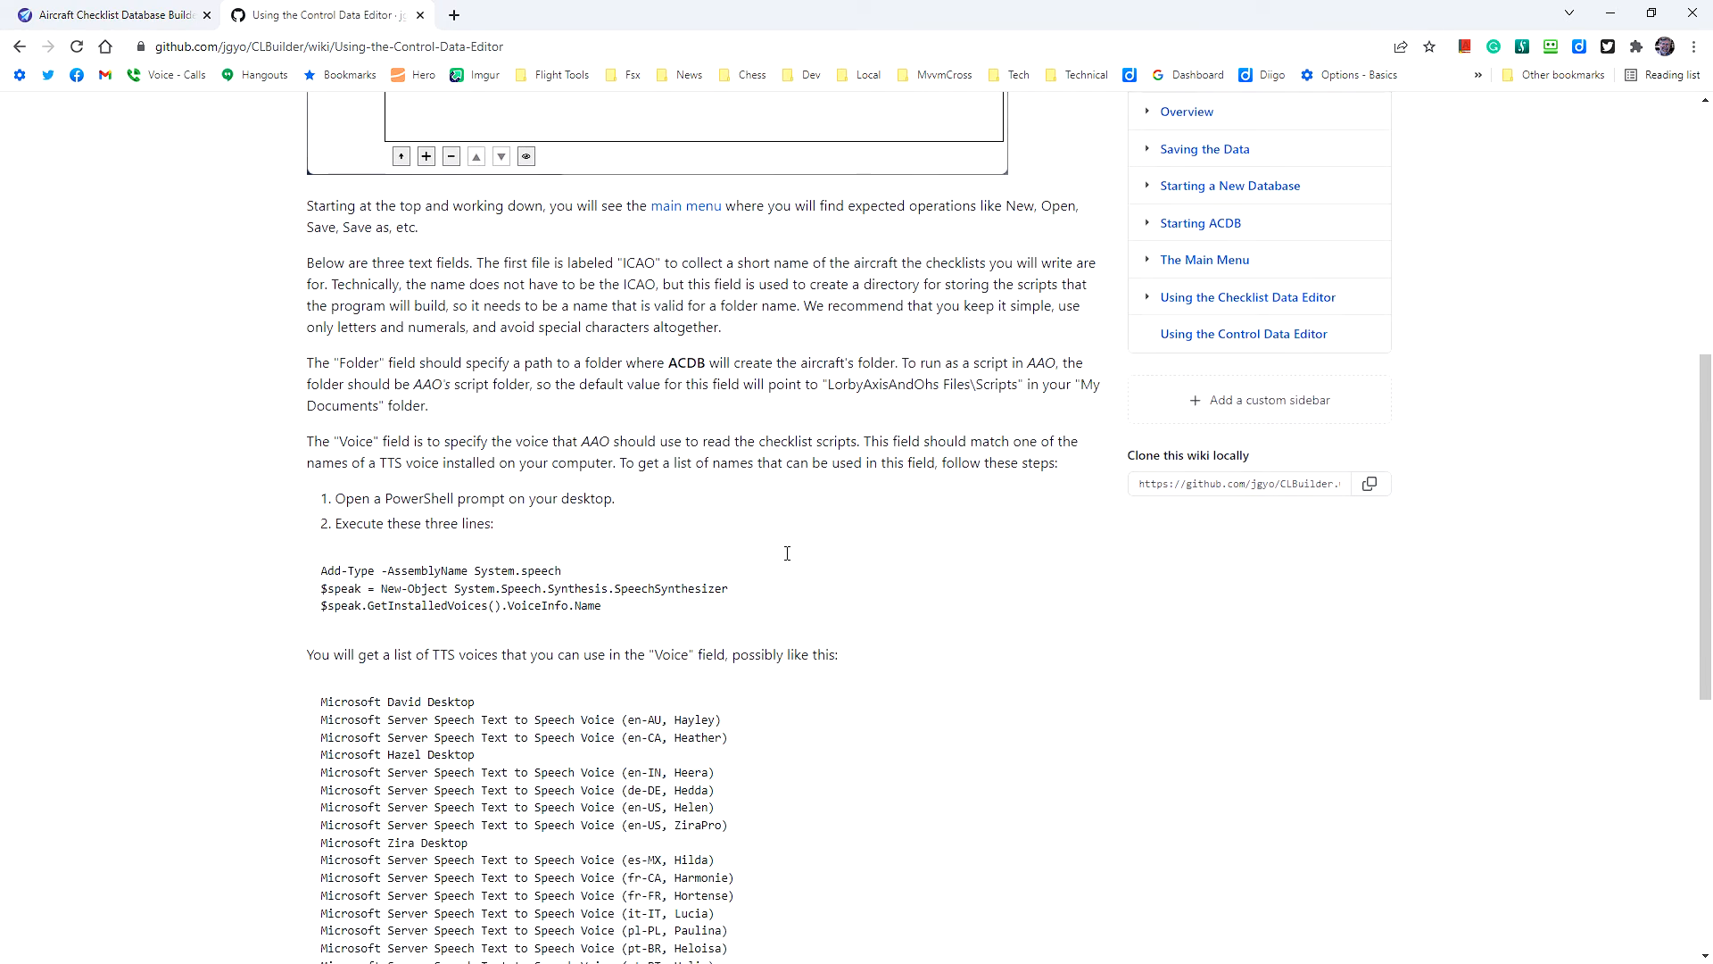
scroll(787, 554, down, 2)
scroll(920, 536, down, 1)
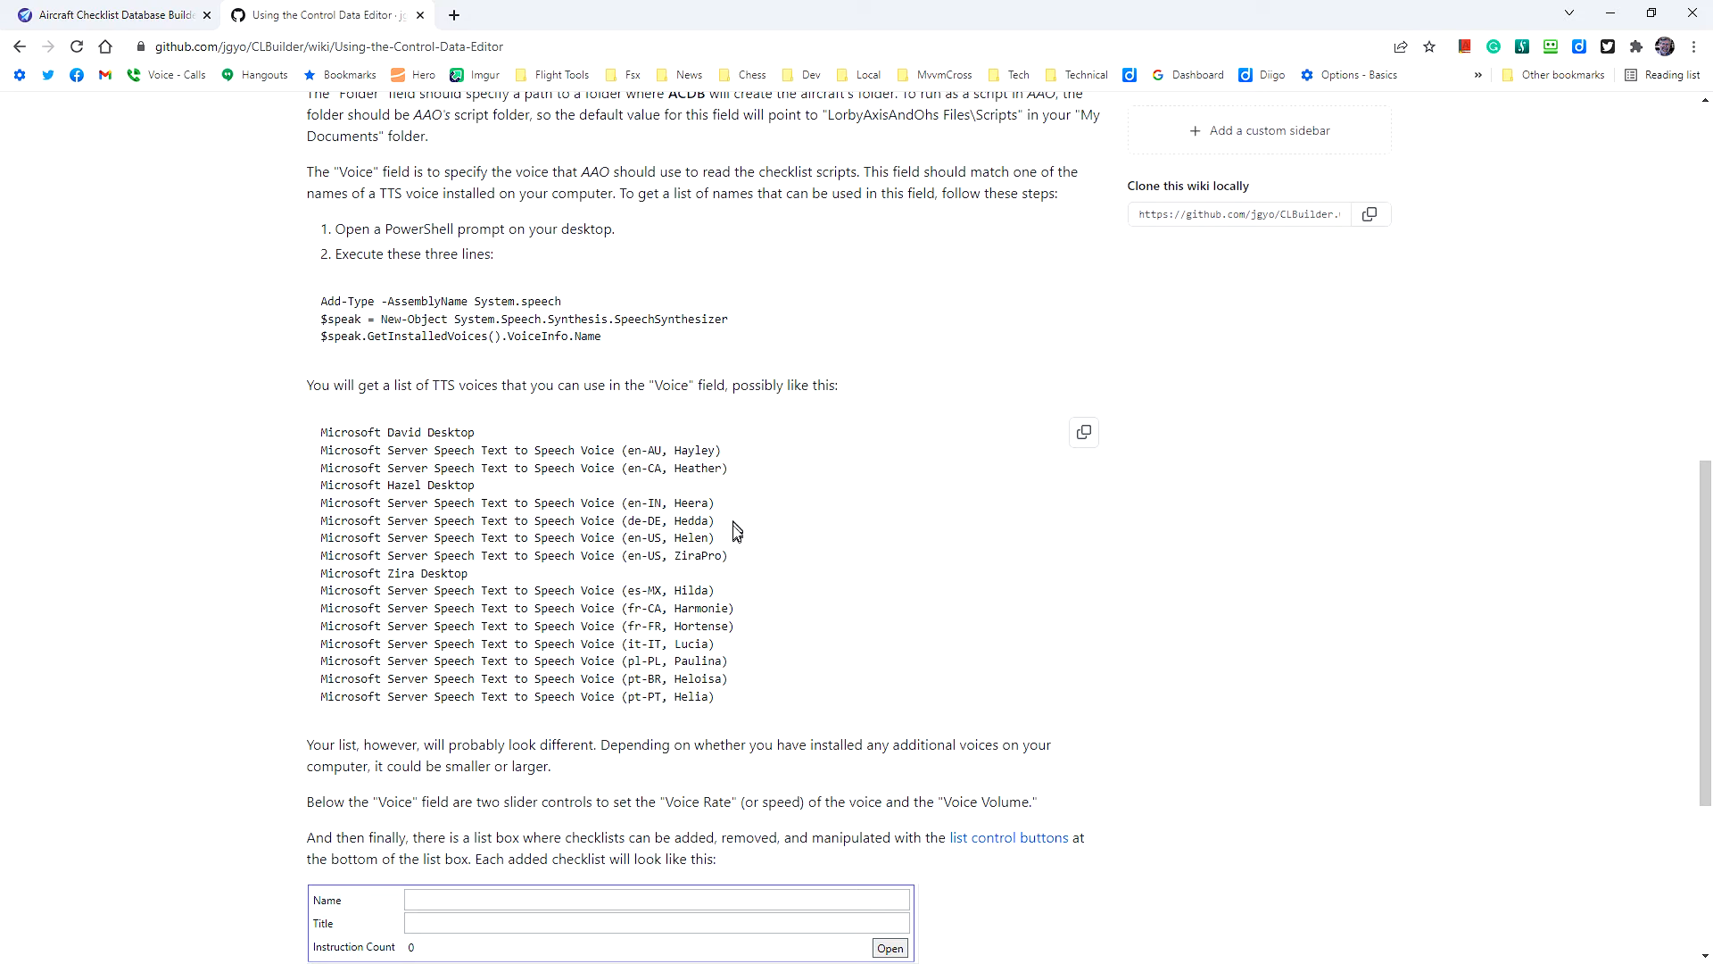
click(1617, 16)
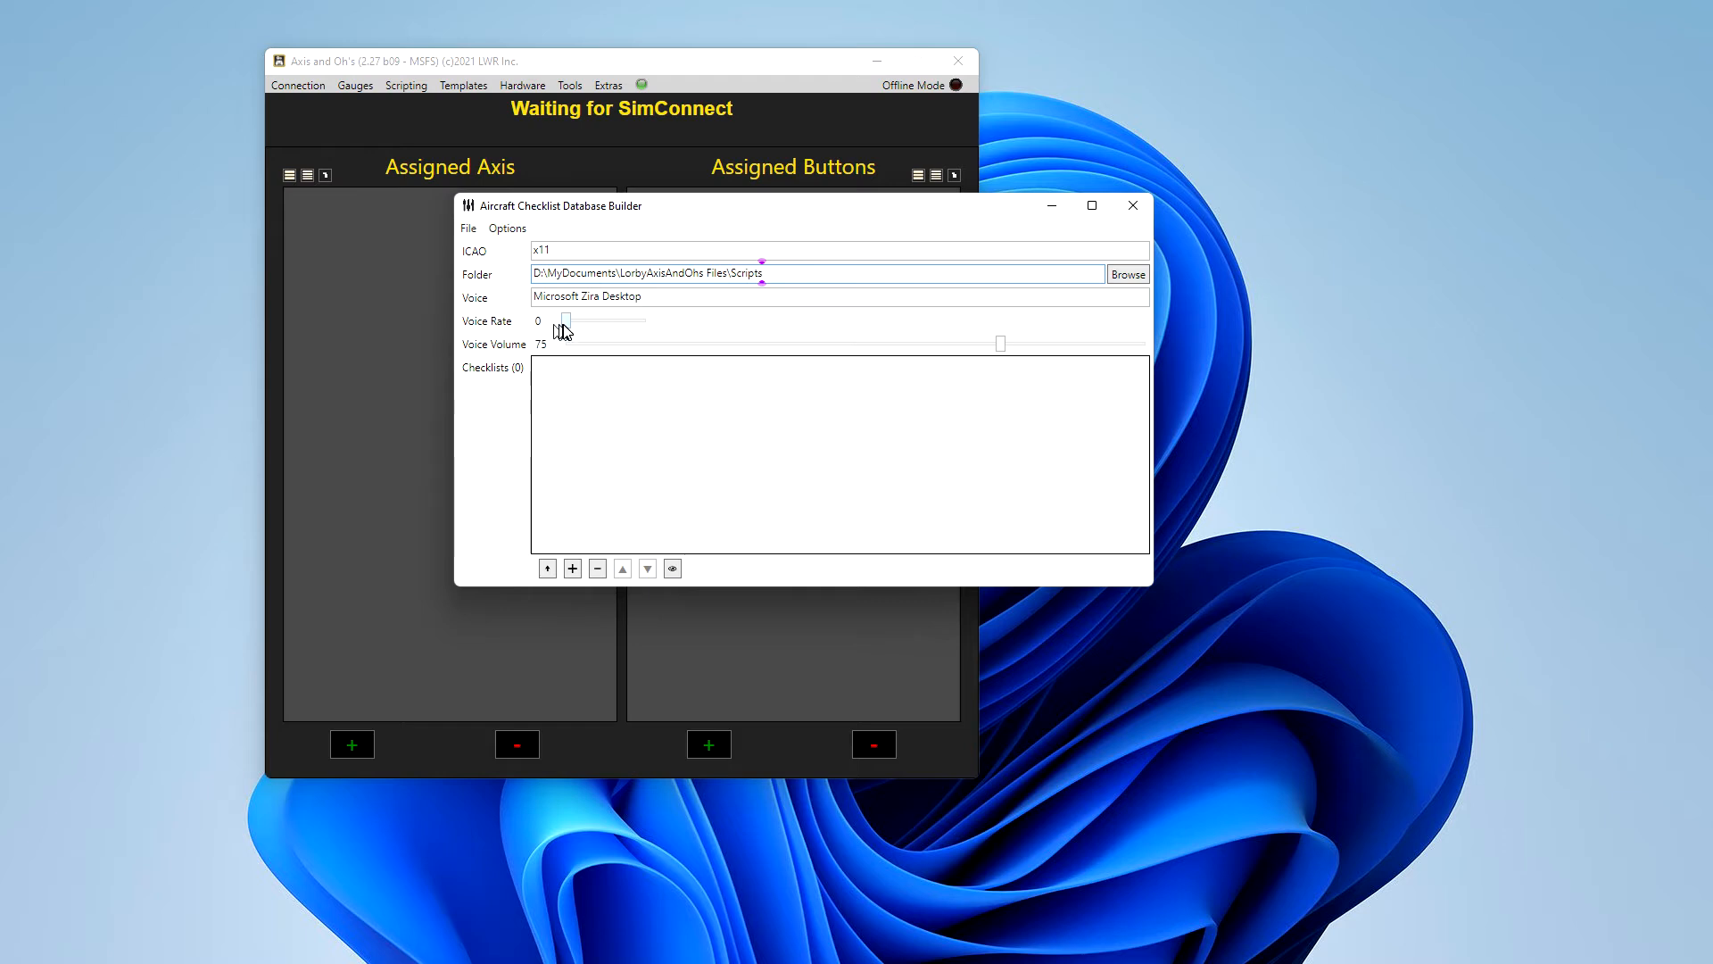
Step: Add a checklist to the x11 database with the name "preflight" and the title "preflight checklist"
mouse_move(568, 323)
click(573, 568)
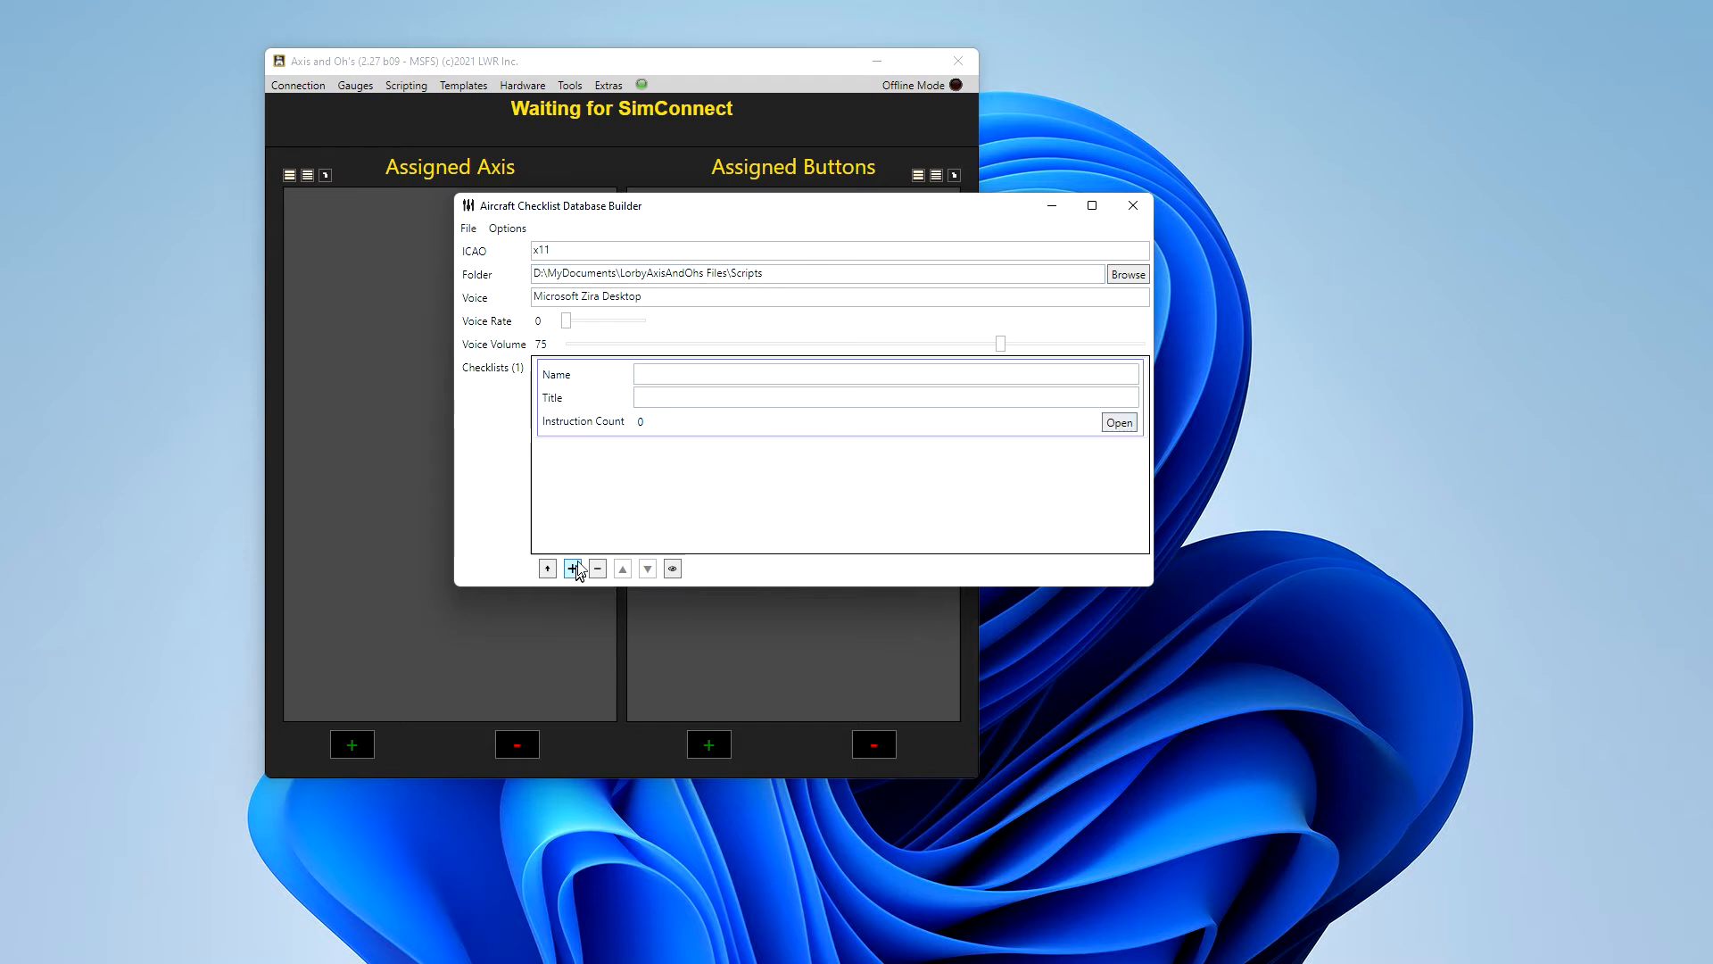
click(642, 376)
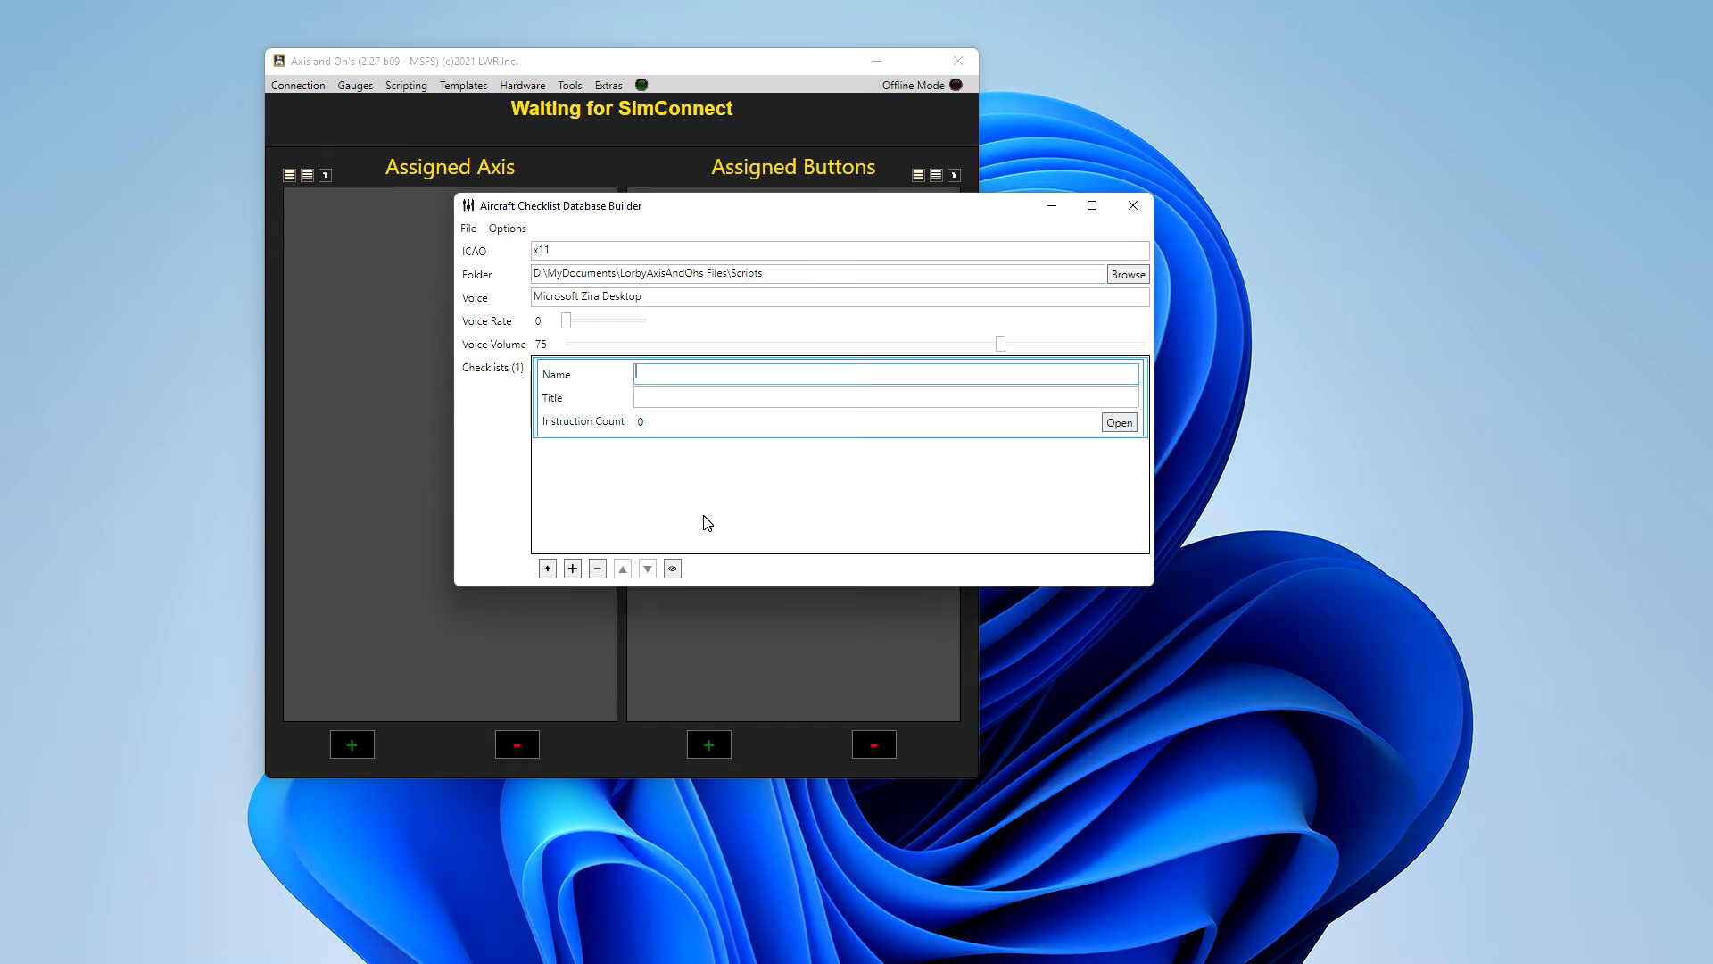
text(preflight)
click(683, 398)
text(p)
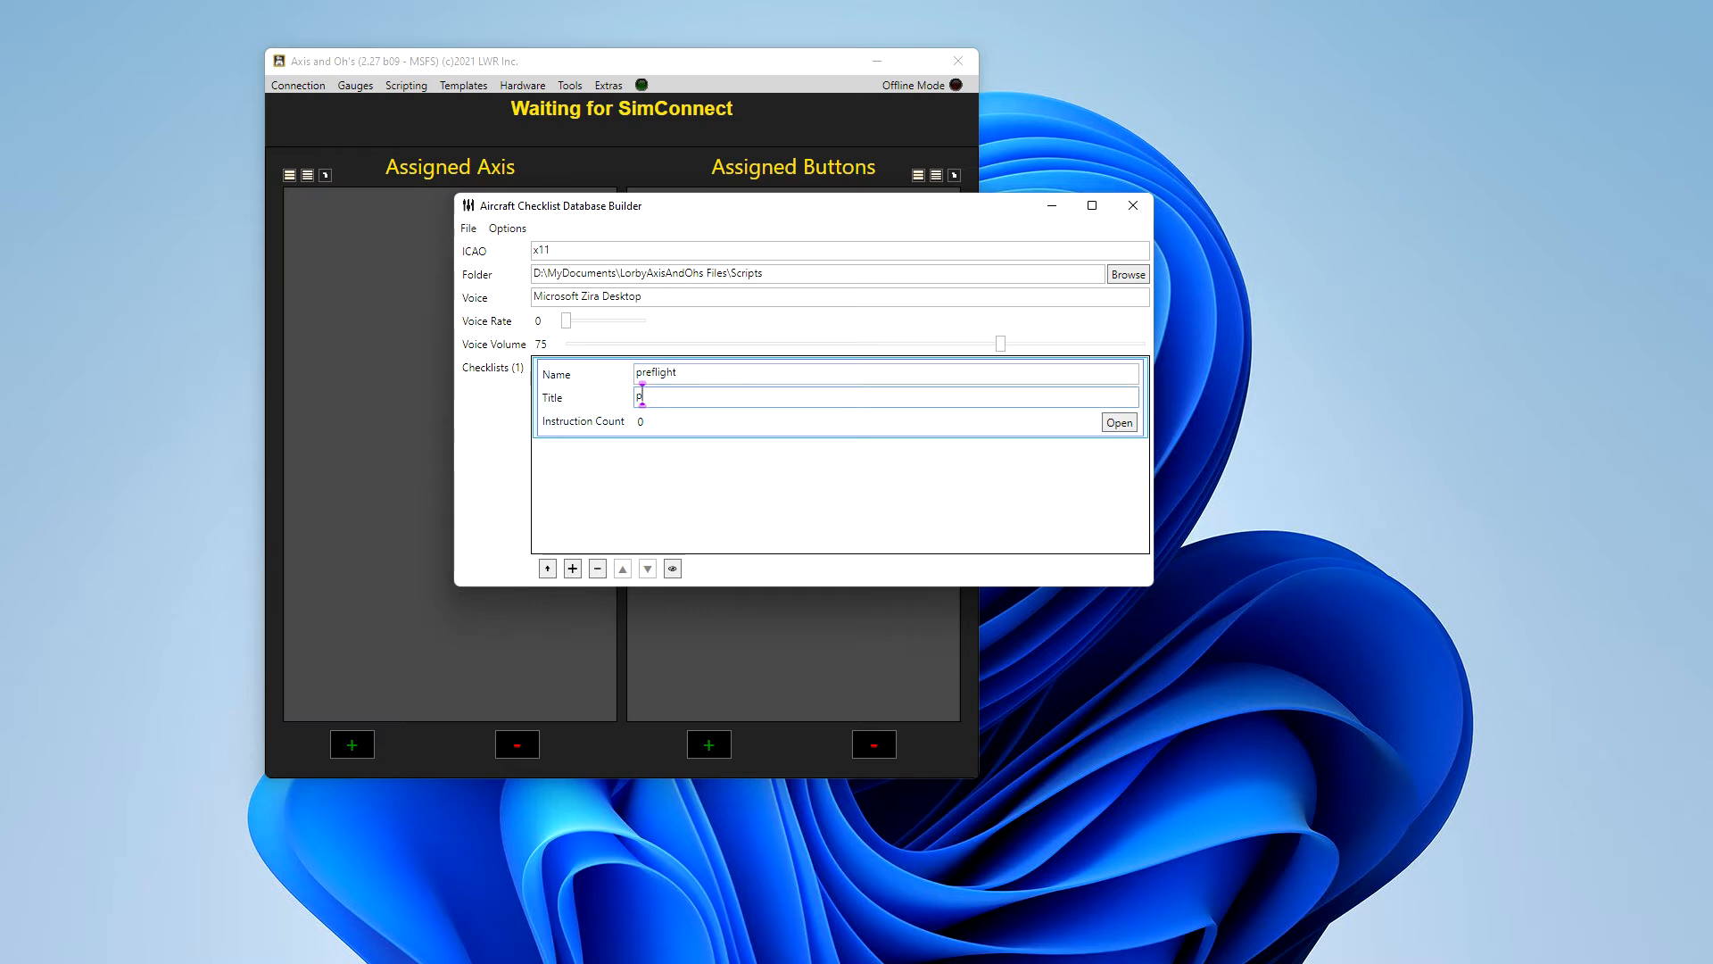
text(reflight checklist)
Step: Insert a checklist above preflight, name it "beforestart", title it "before start checklist", and select its entry
click(605, 381)
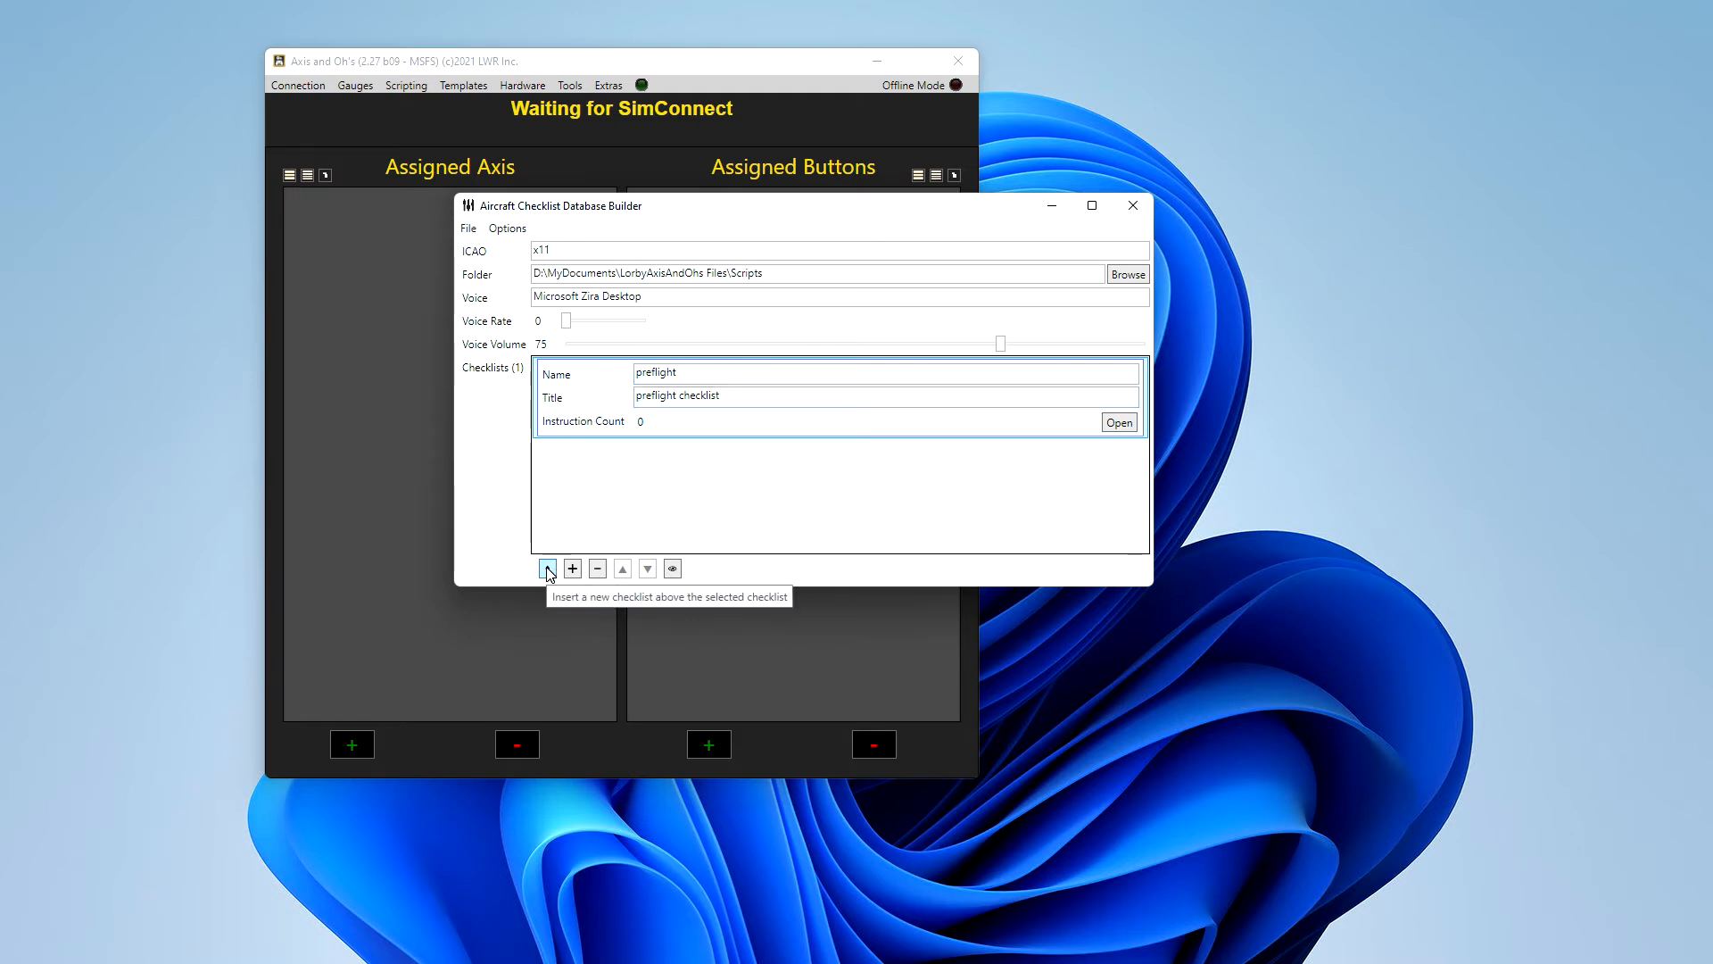
click(548, 569)
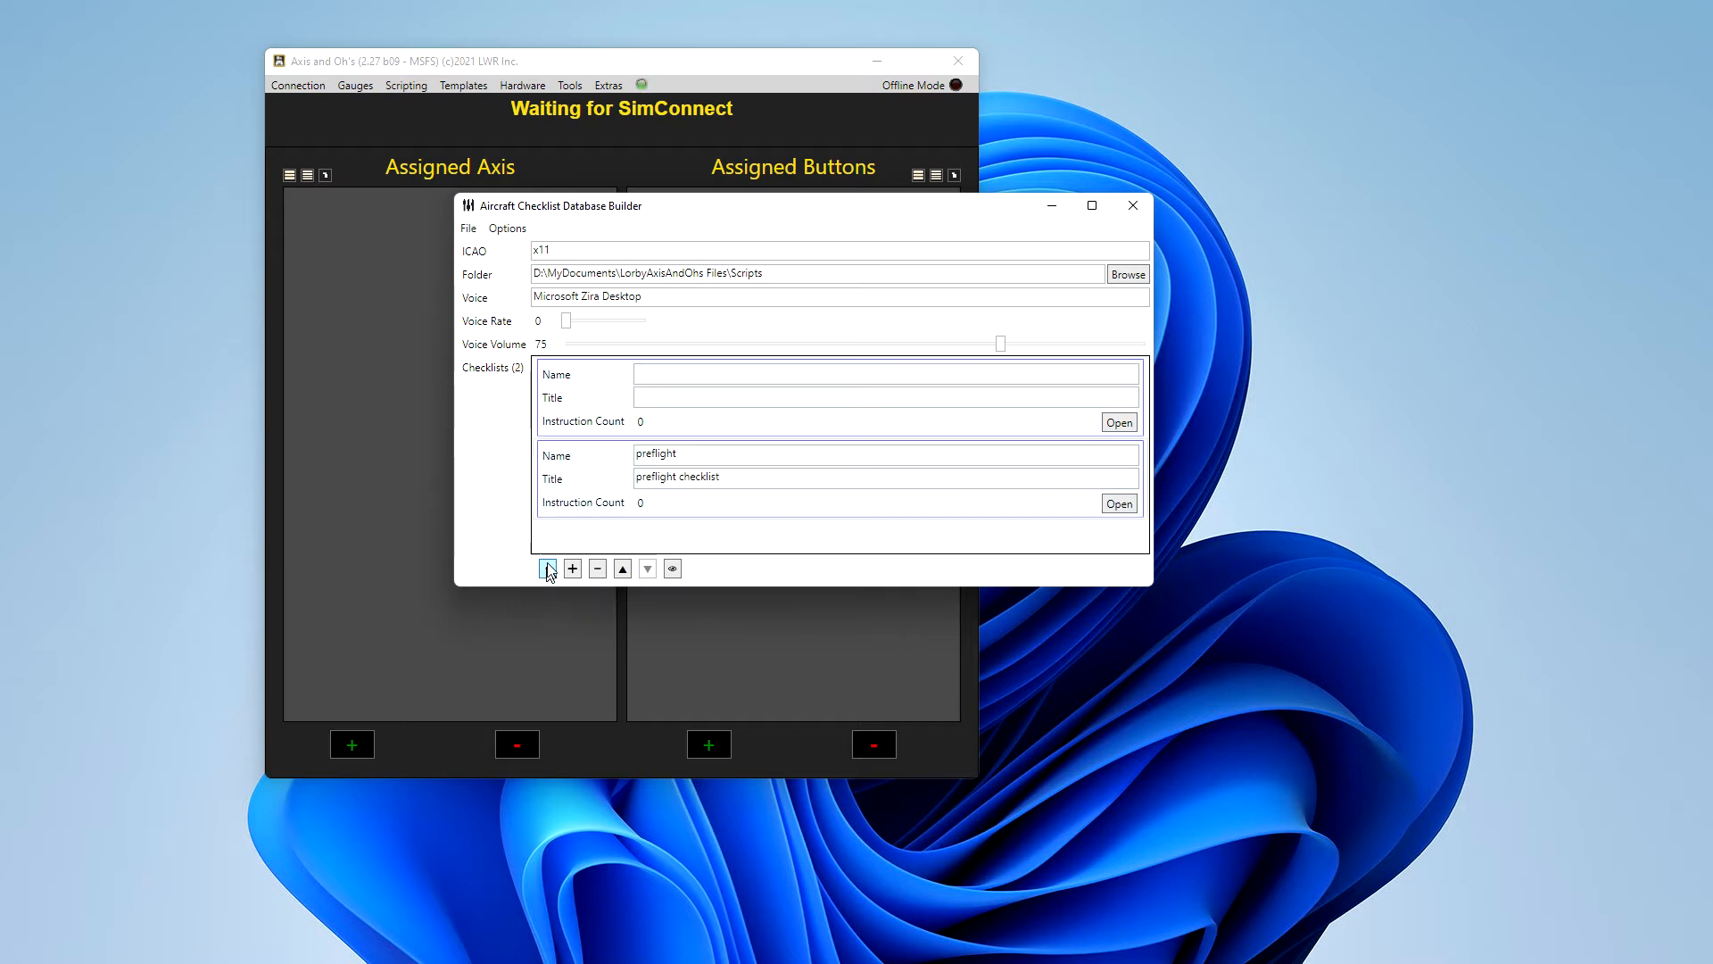
click(648, 370)
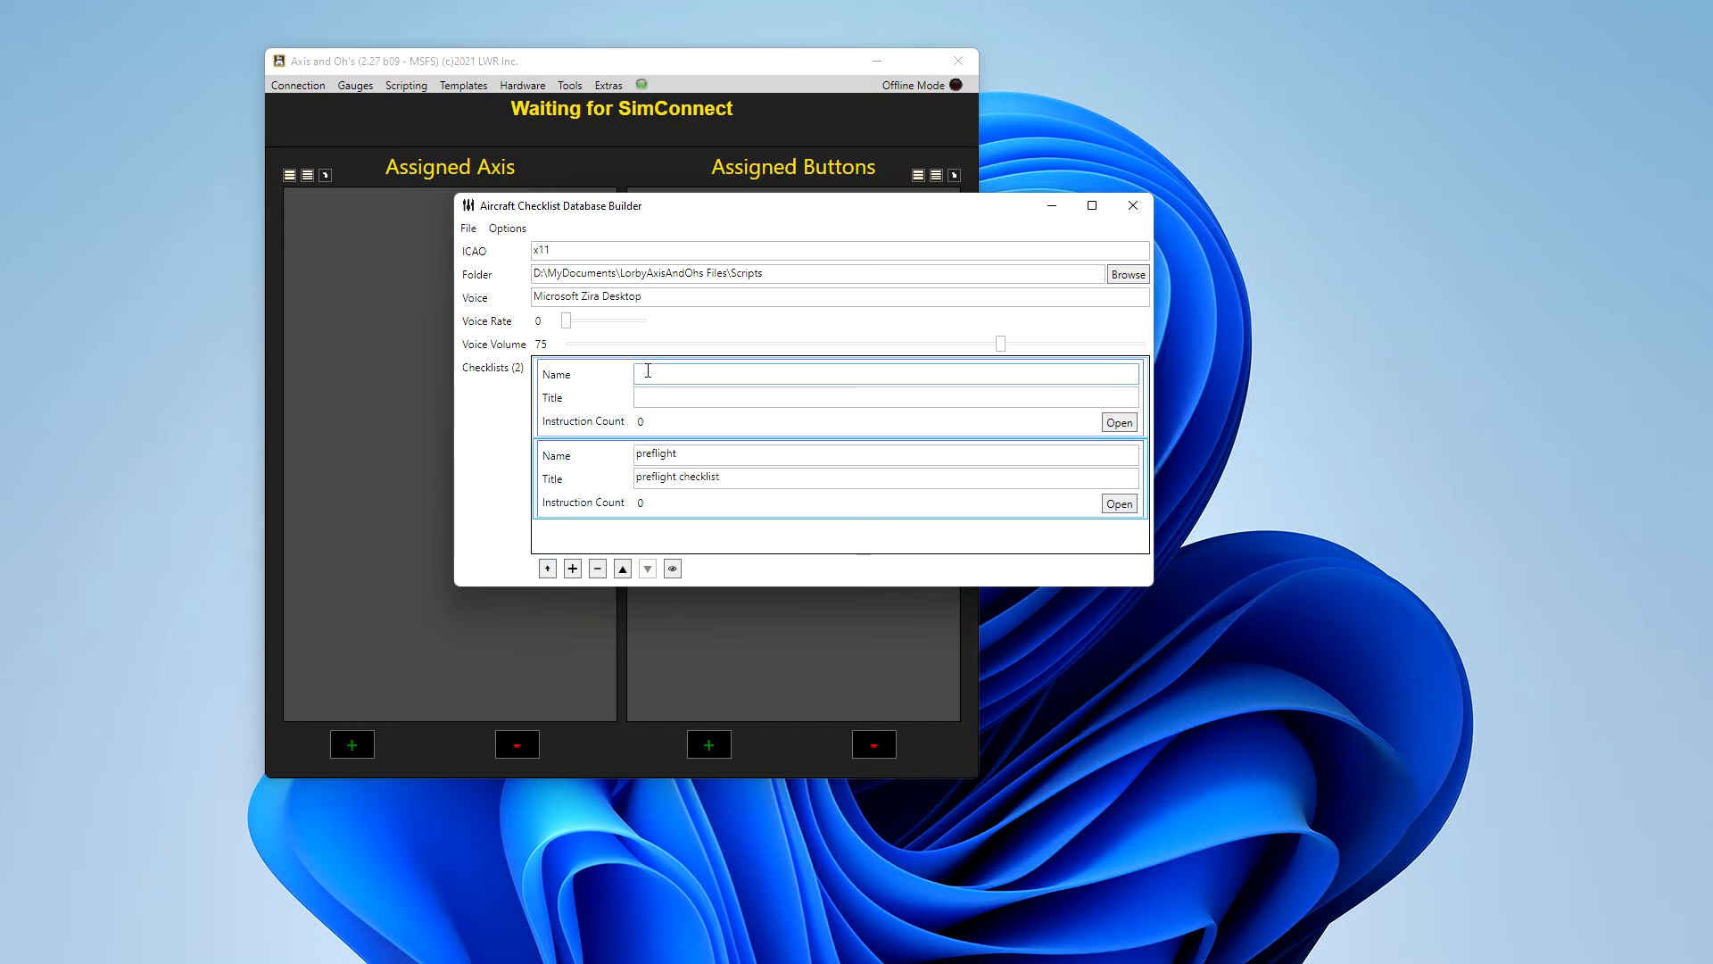
text(beforestart)
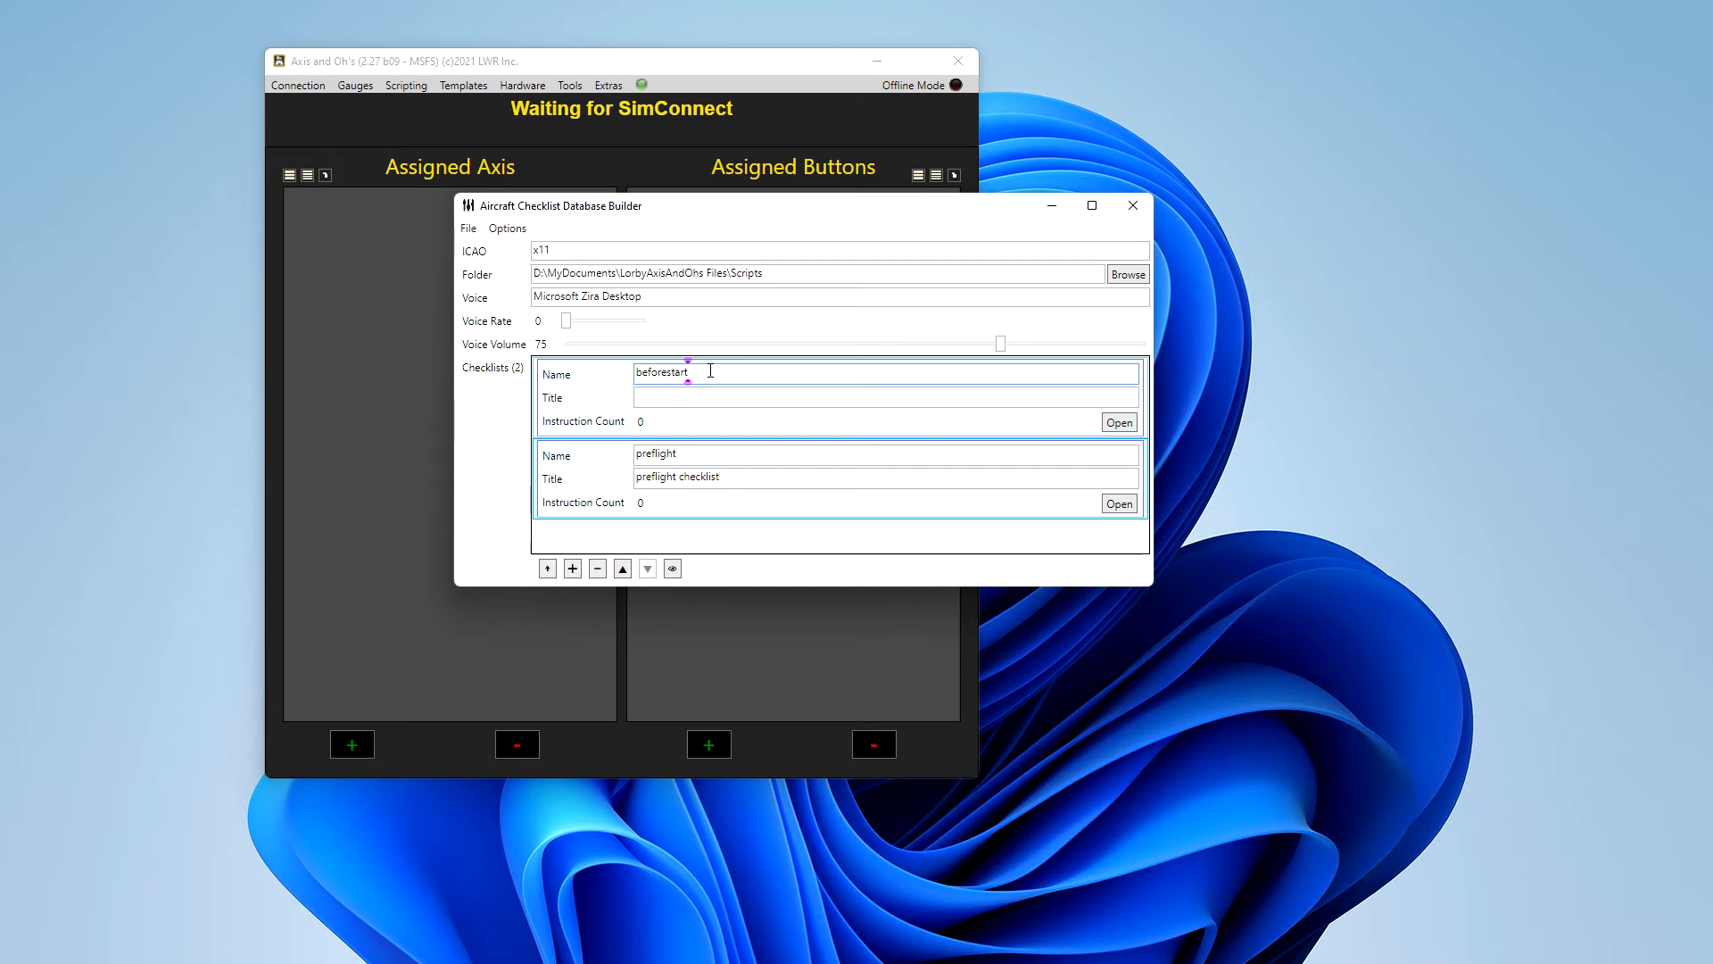
click(661, 399)
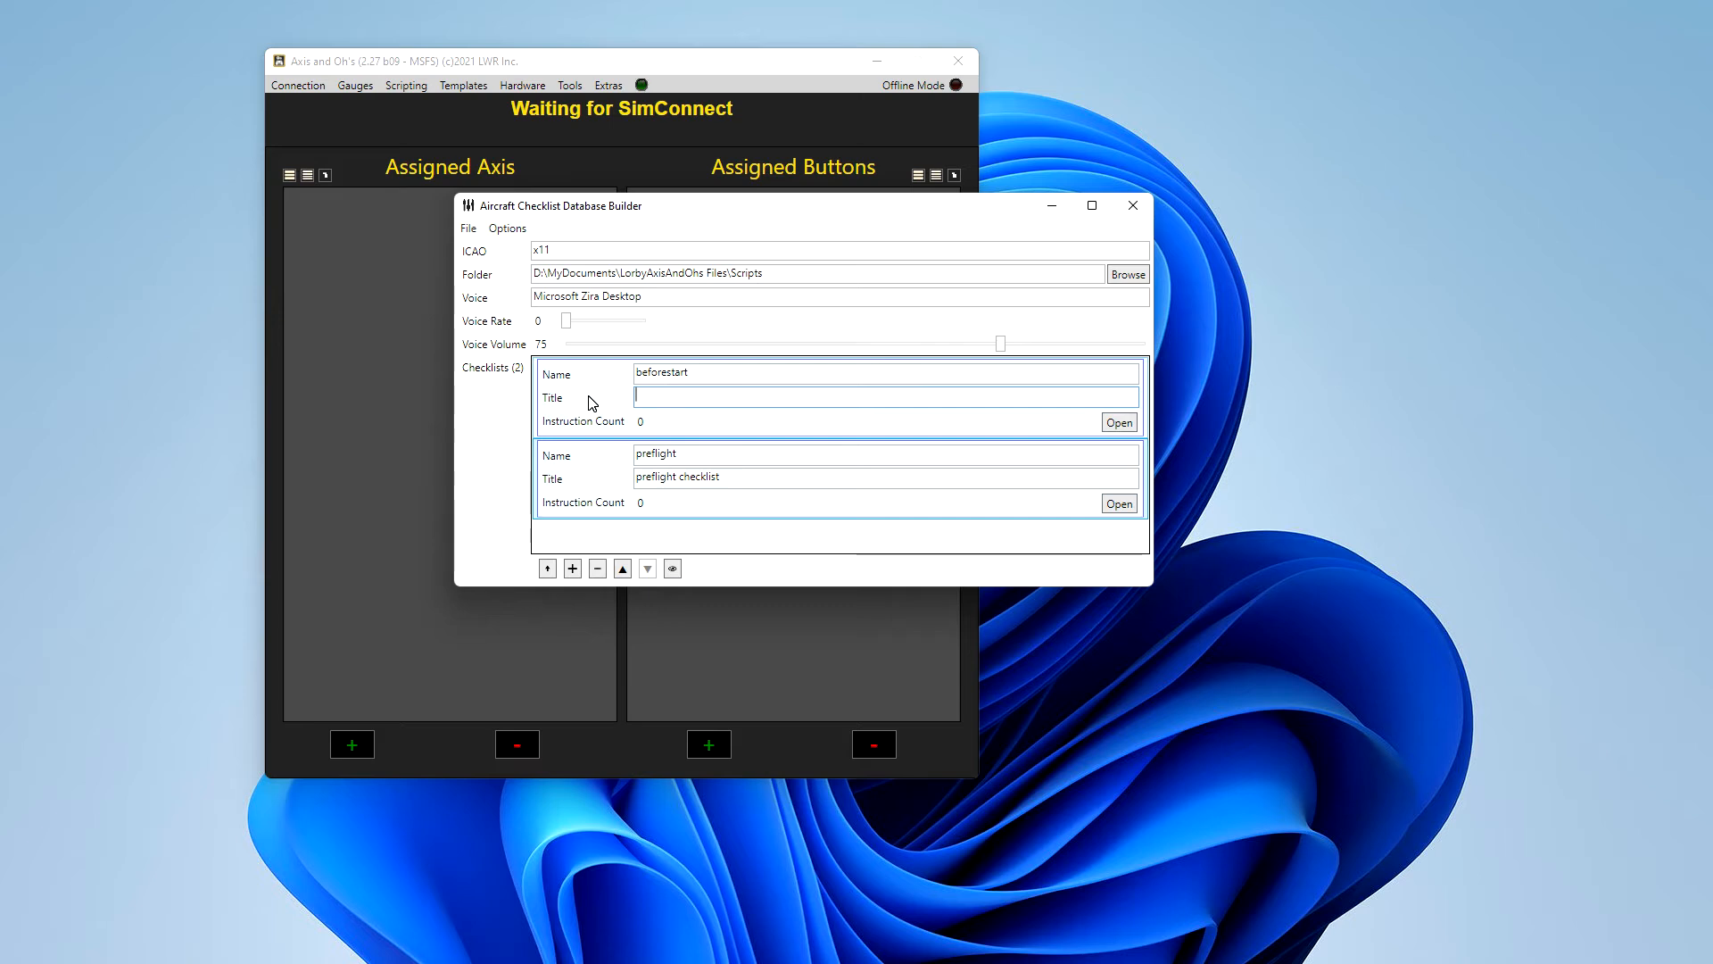
text(before start checklist)
click(596, 401)
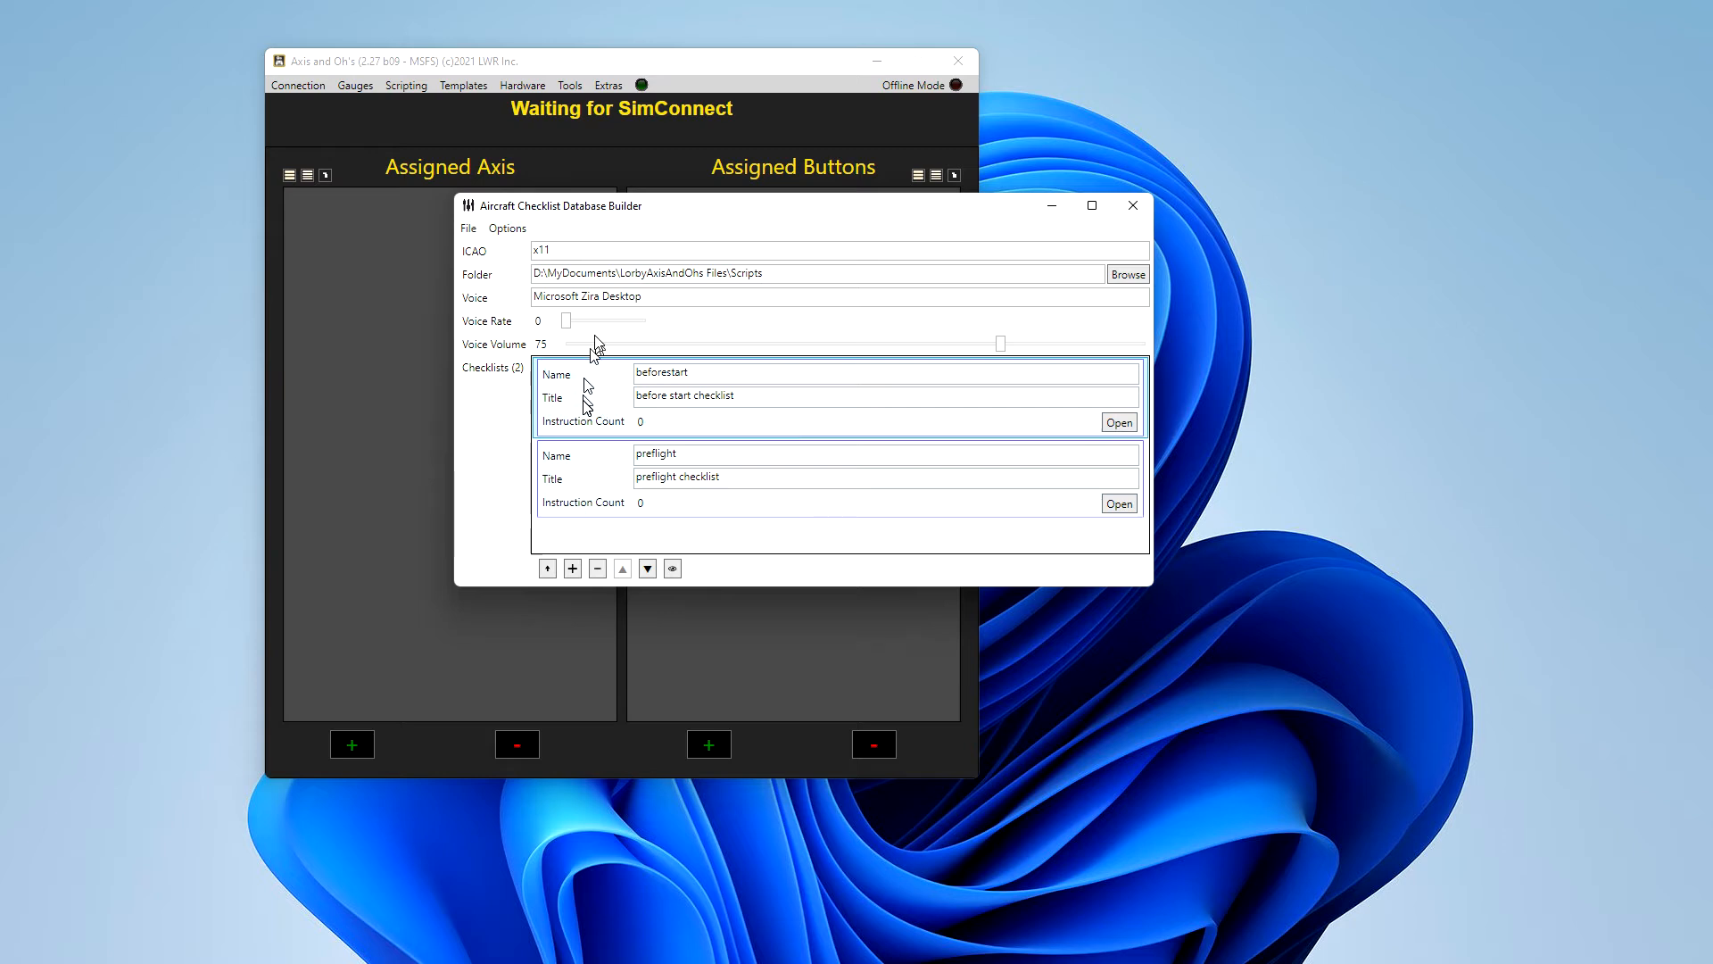
Step: Move the beforestart checklist below preflight in the checklist order and select its entry
click(648, 568)
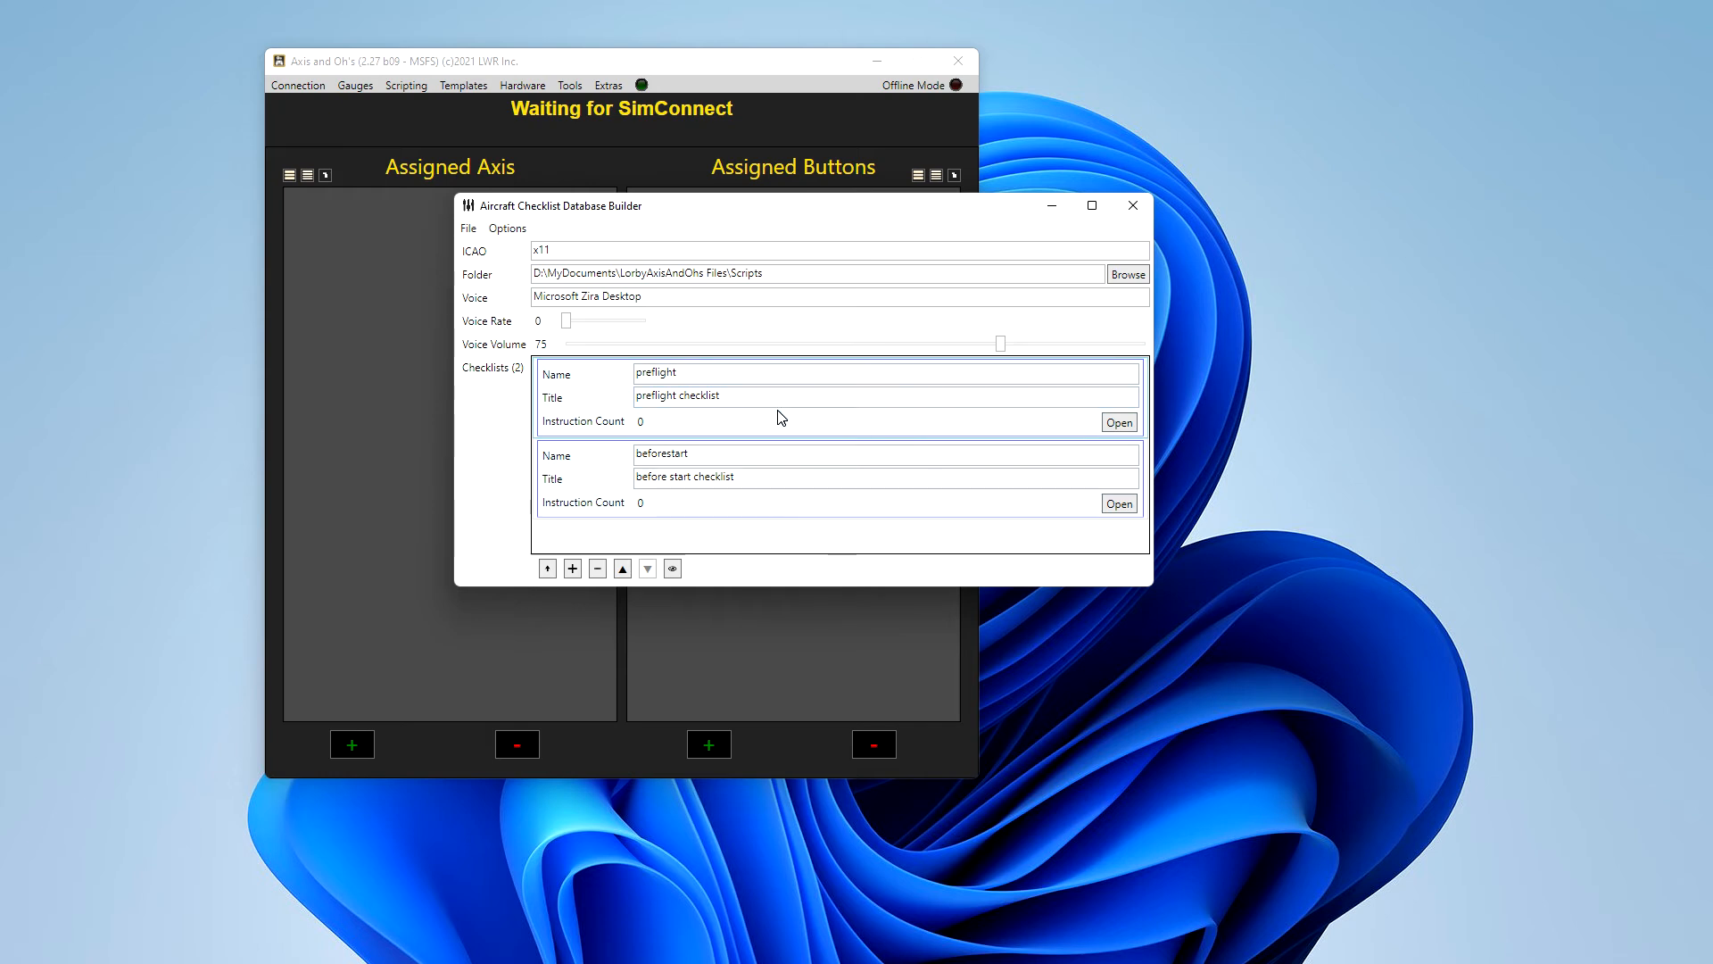
click(589, 486)
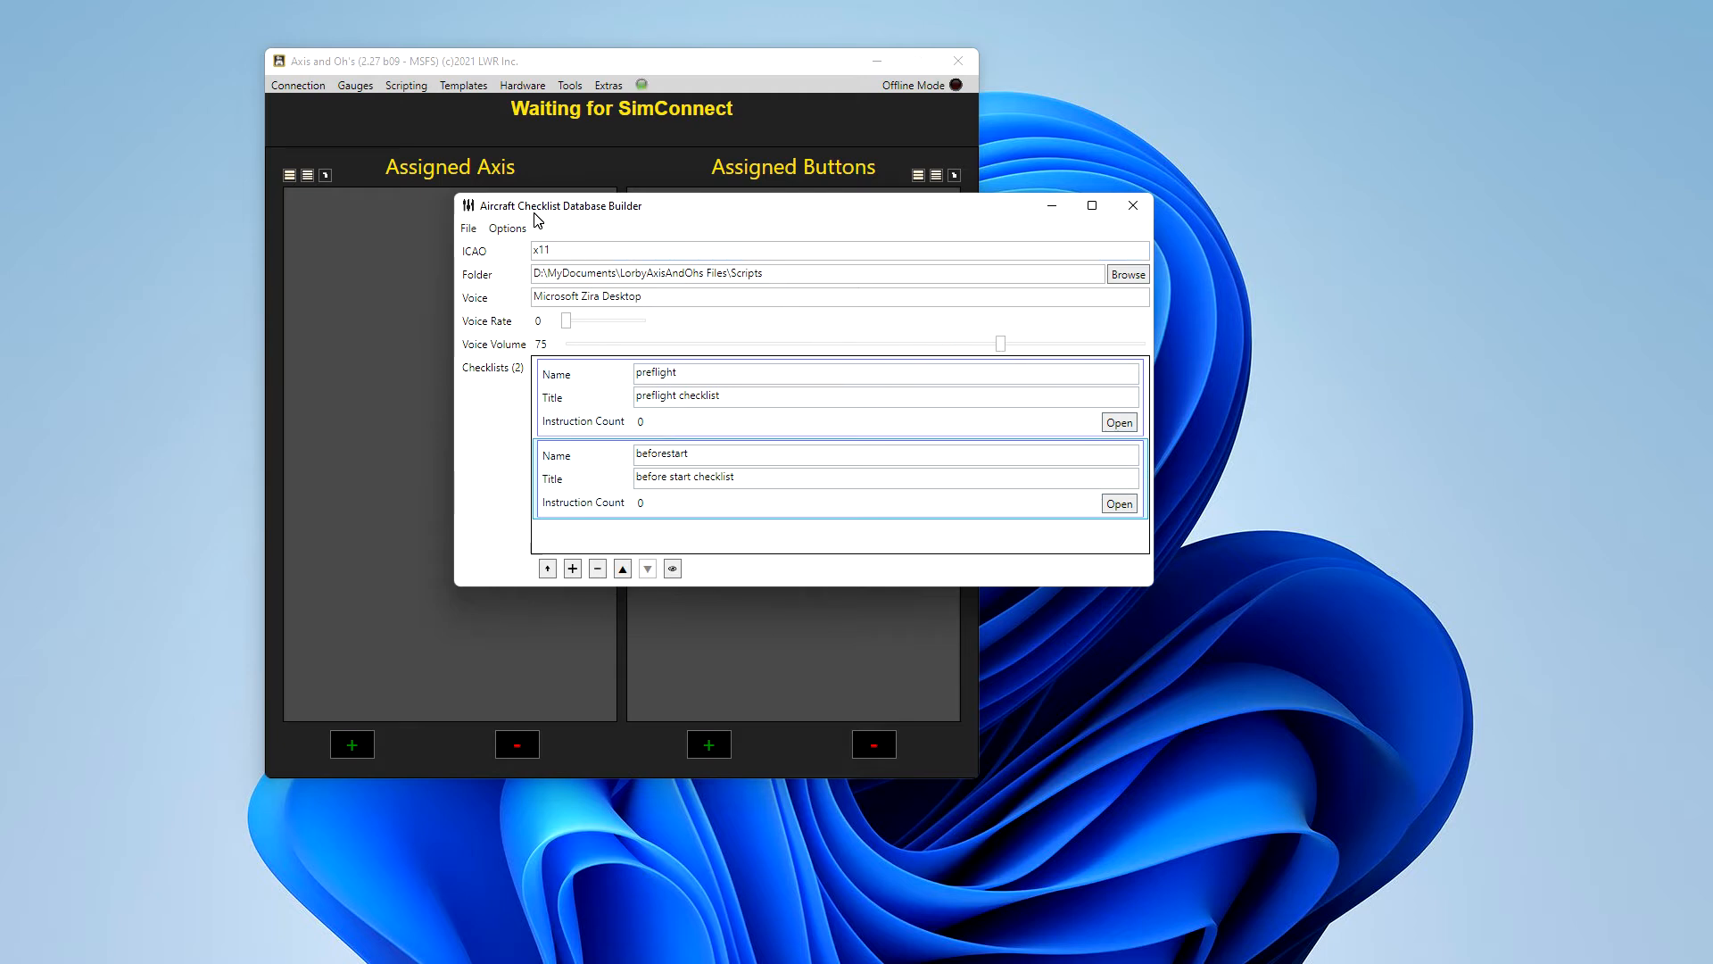
Step: Open the checklist data file test.clbt from the Scripts folder, turning off further data-loss warnings and continuing without saving
click(469, 229)
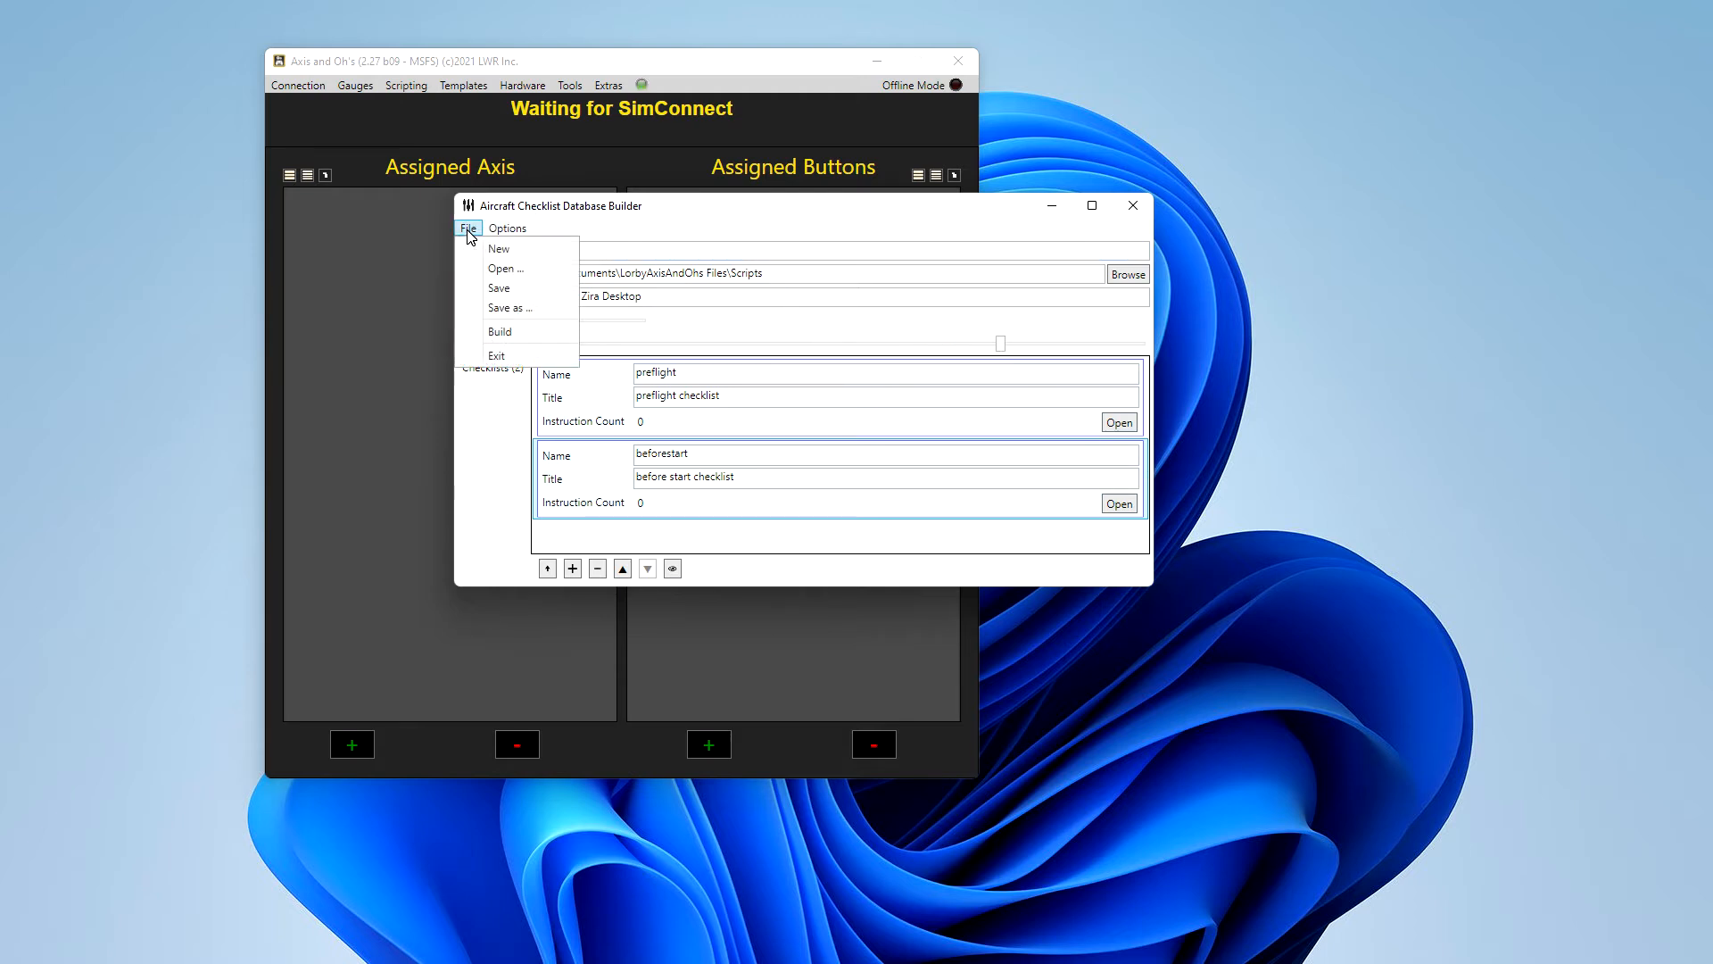
click(508, 273)
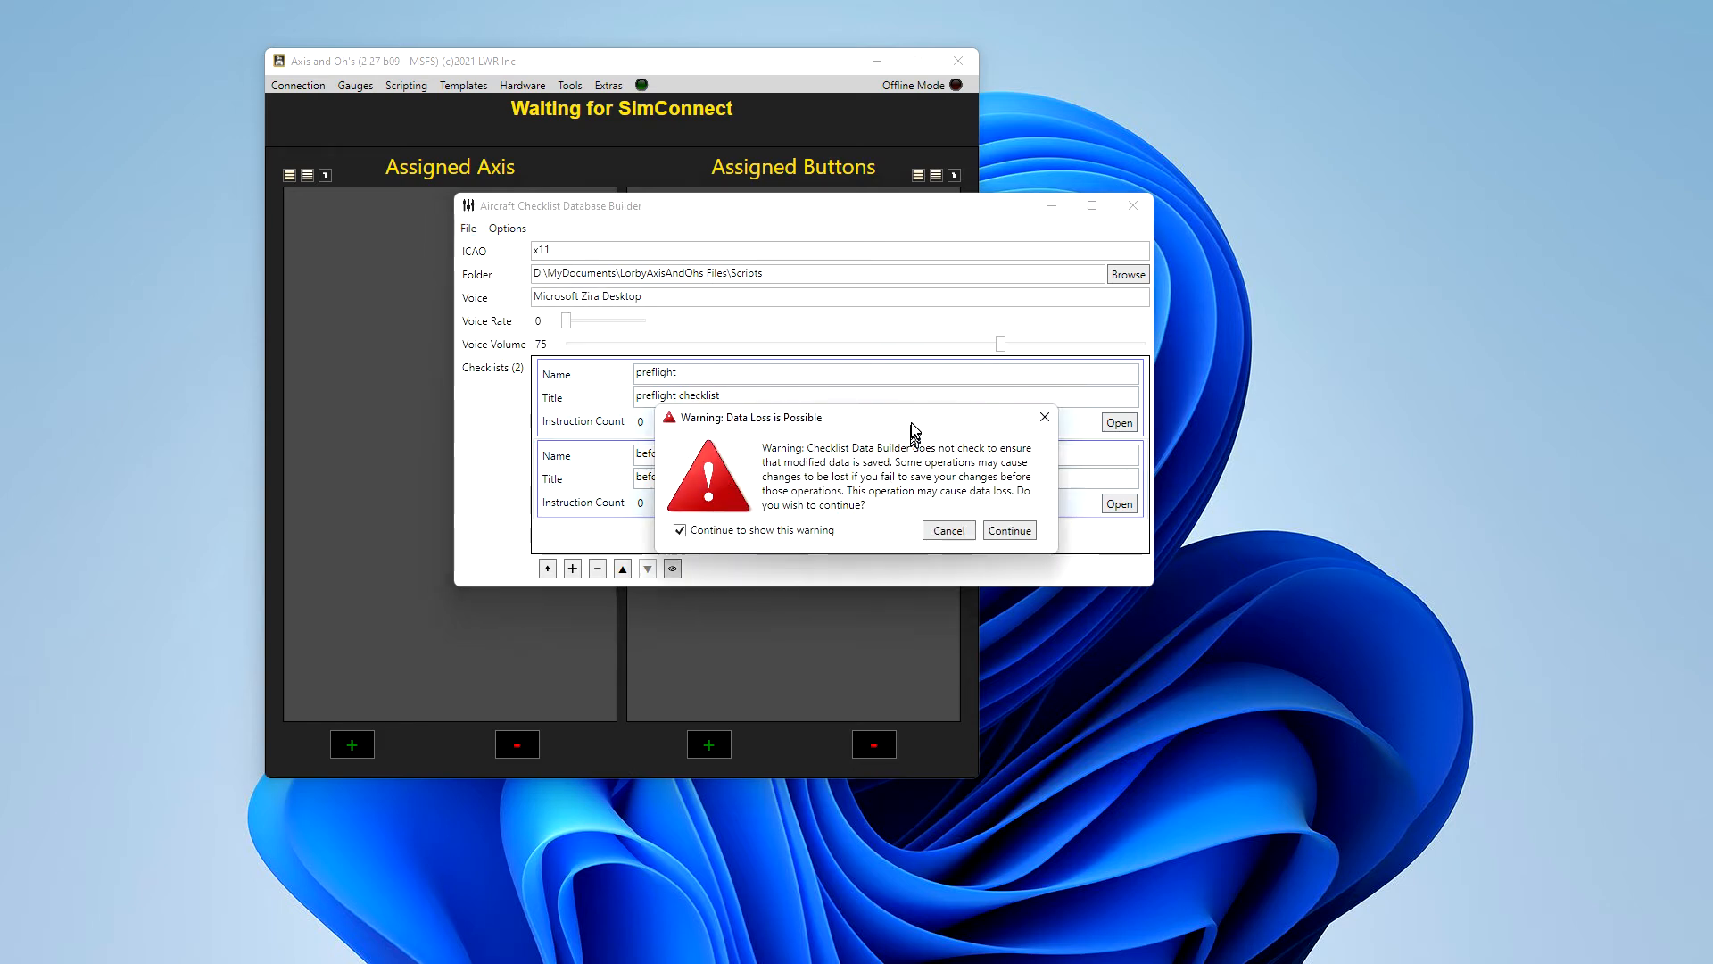
drag(922, 320, 909, 241)
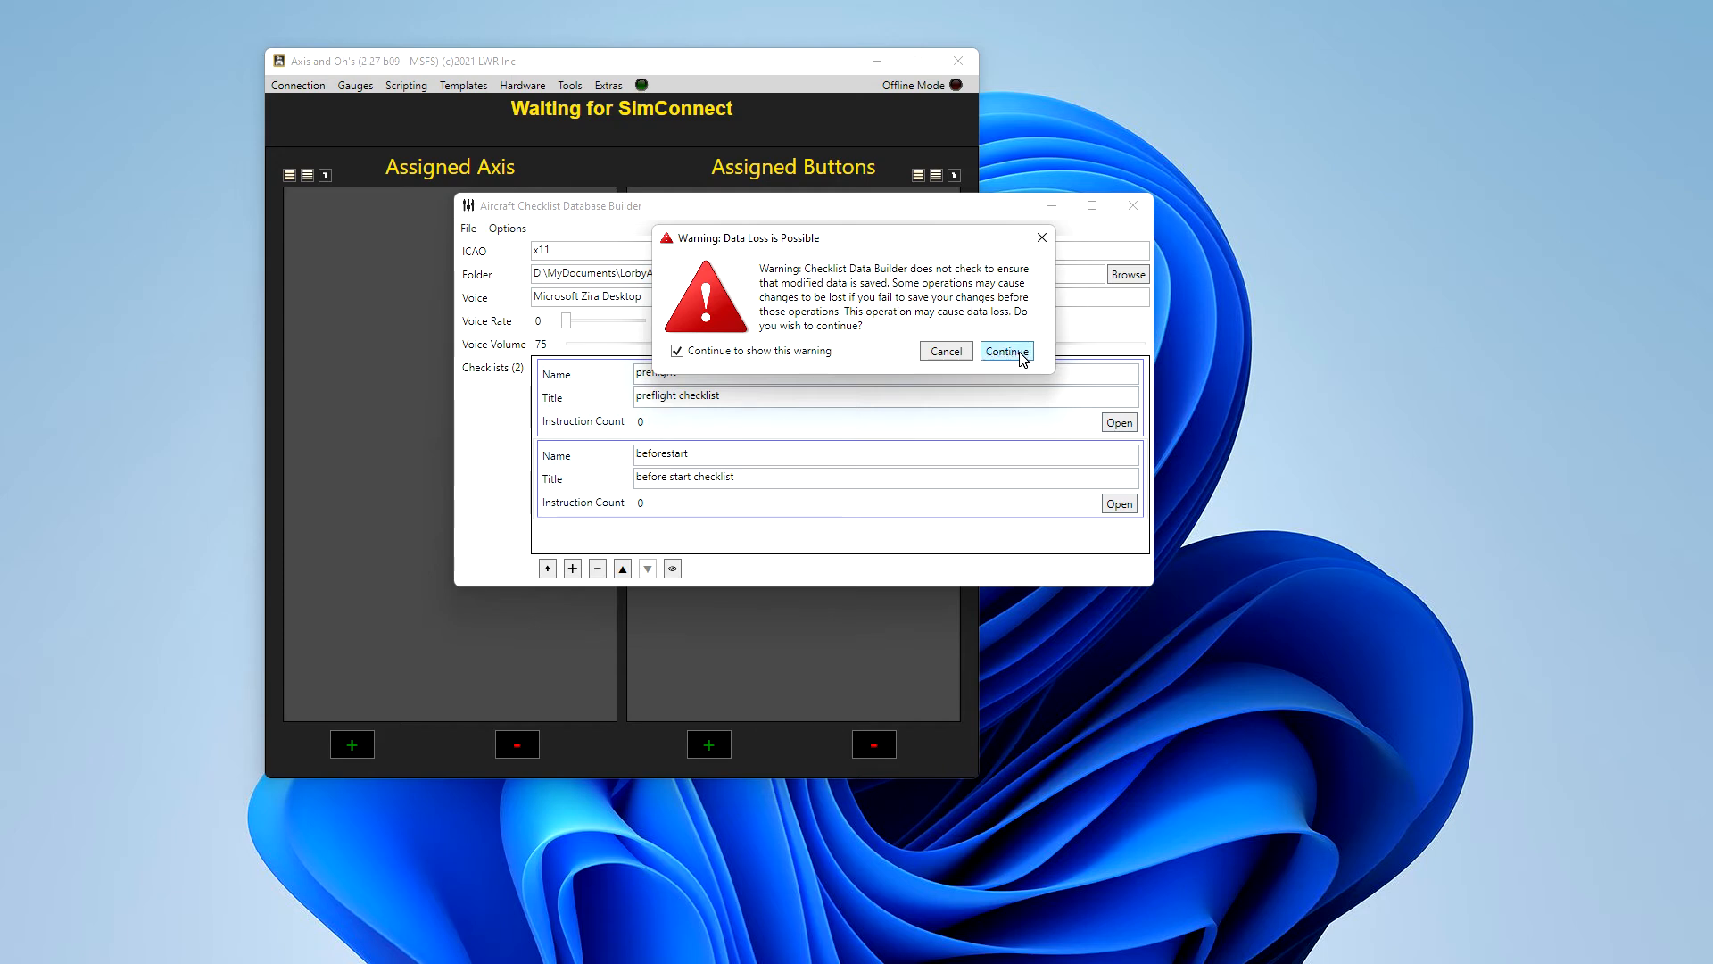
click(678, 352)
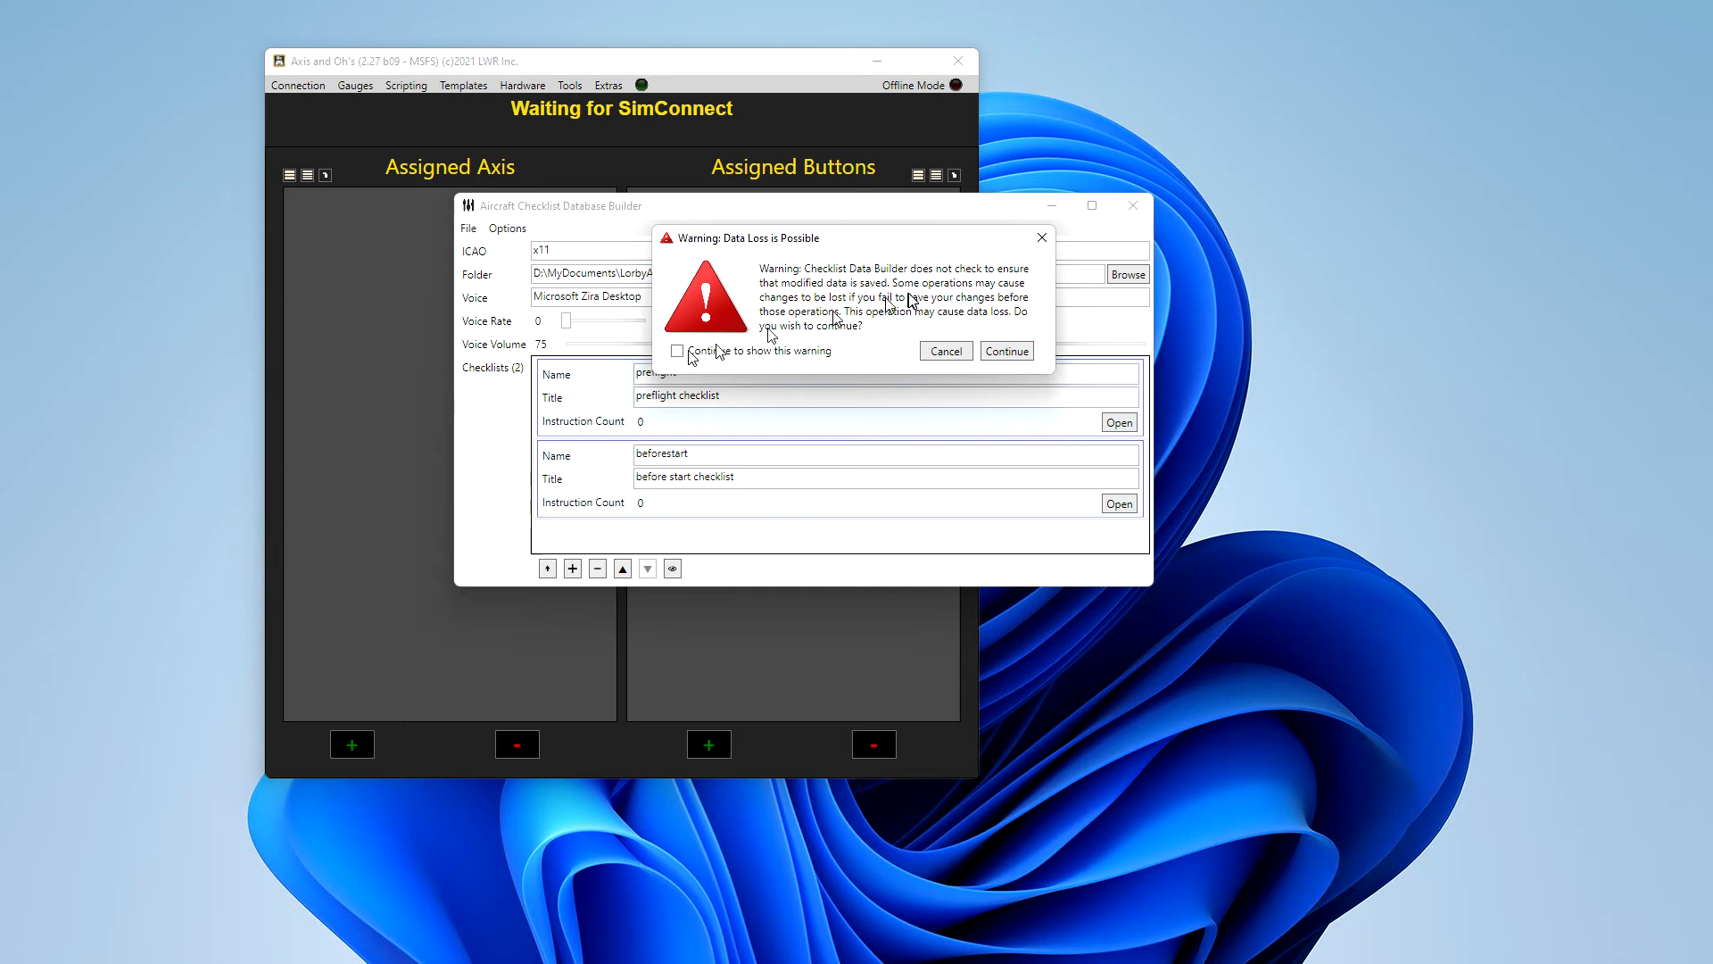
click(1006, 351)
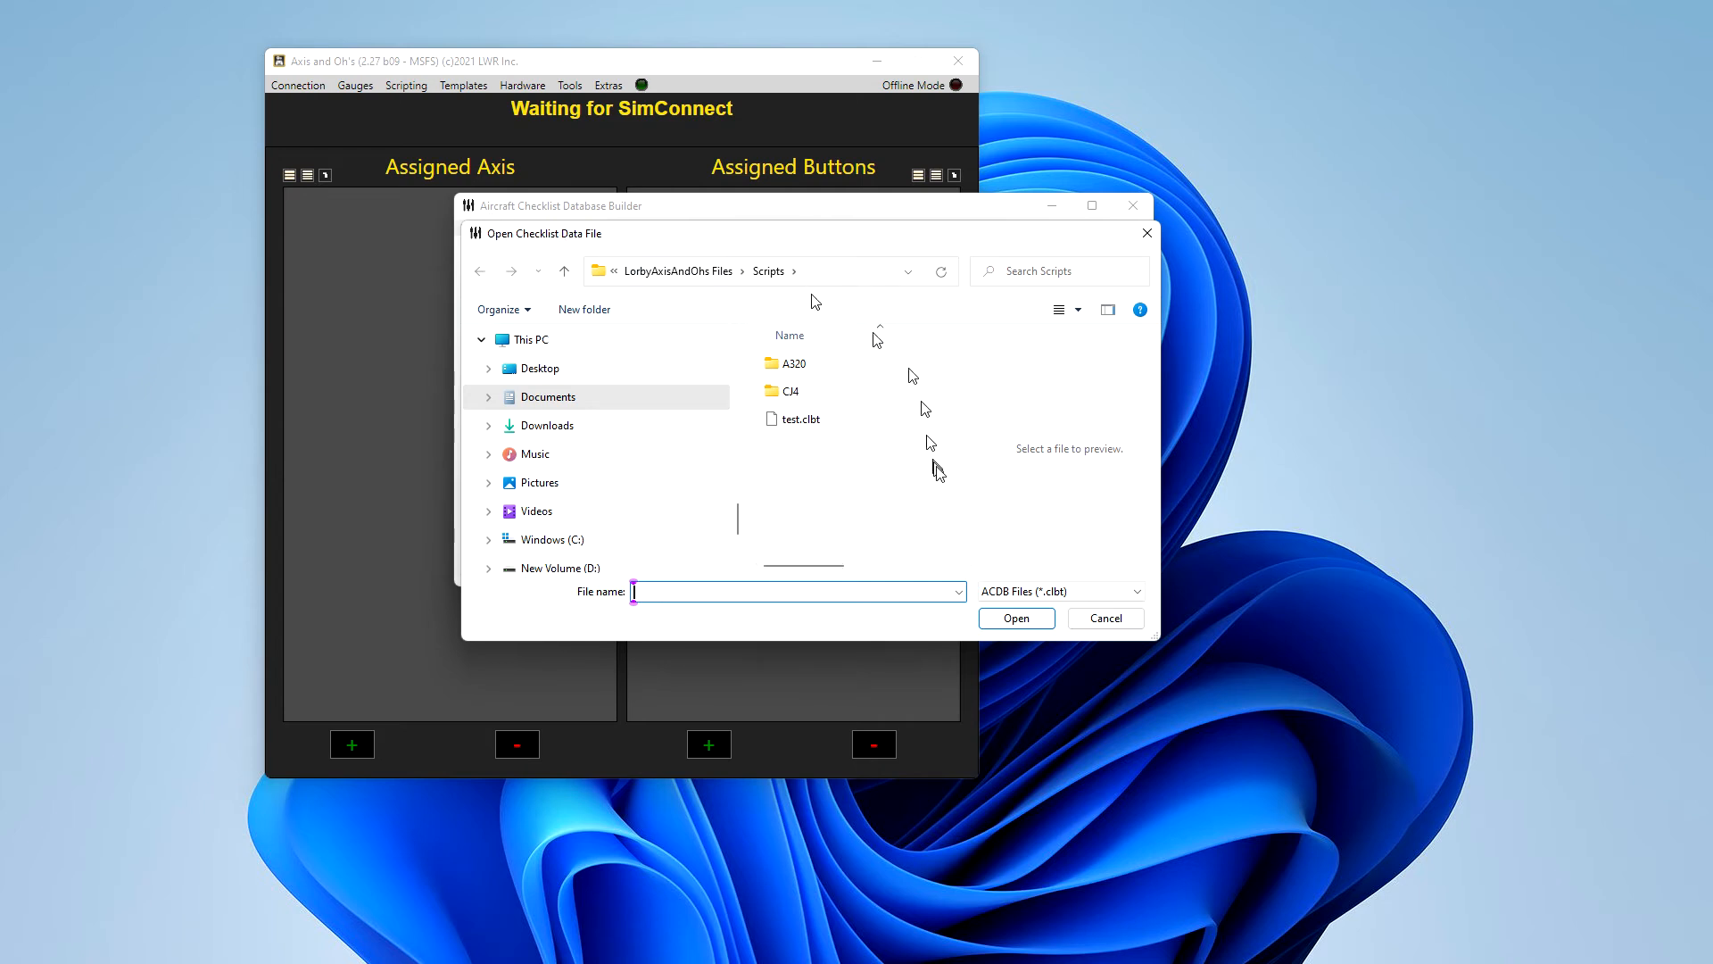
click(792, 422)
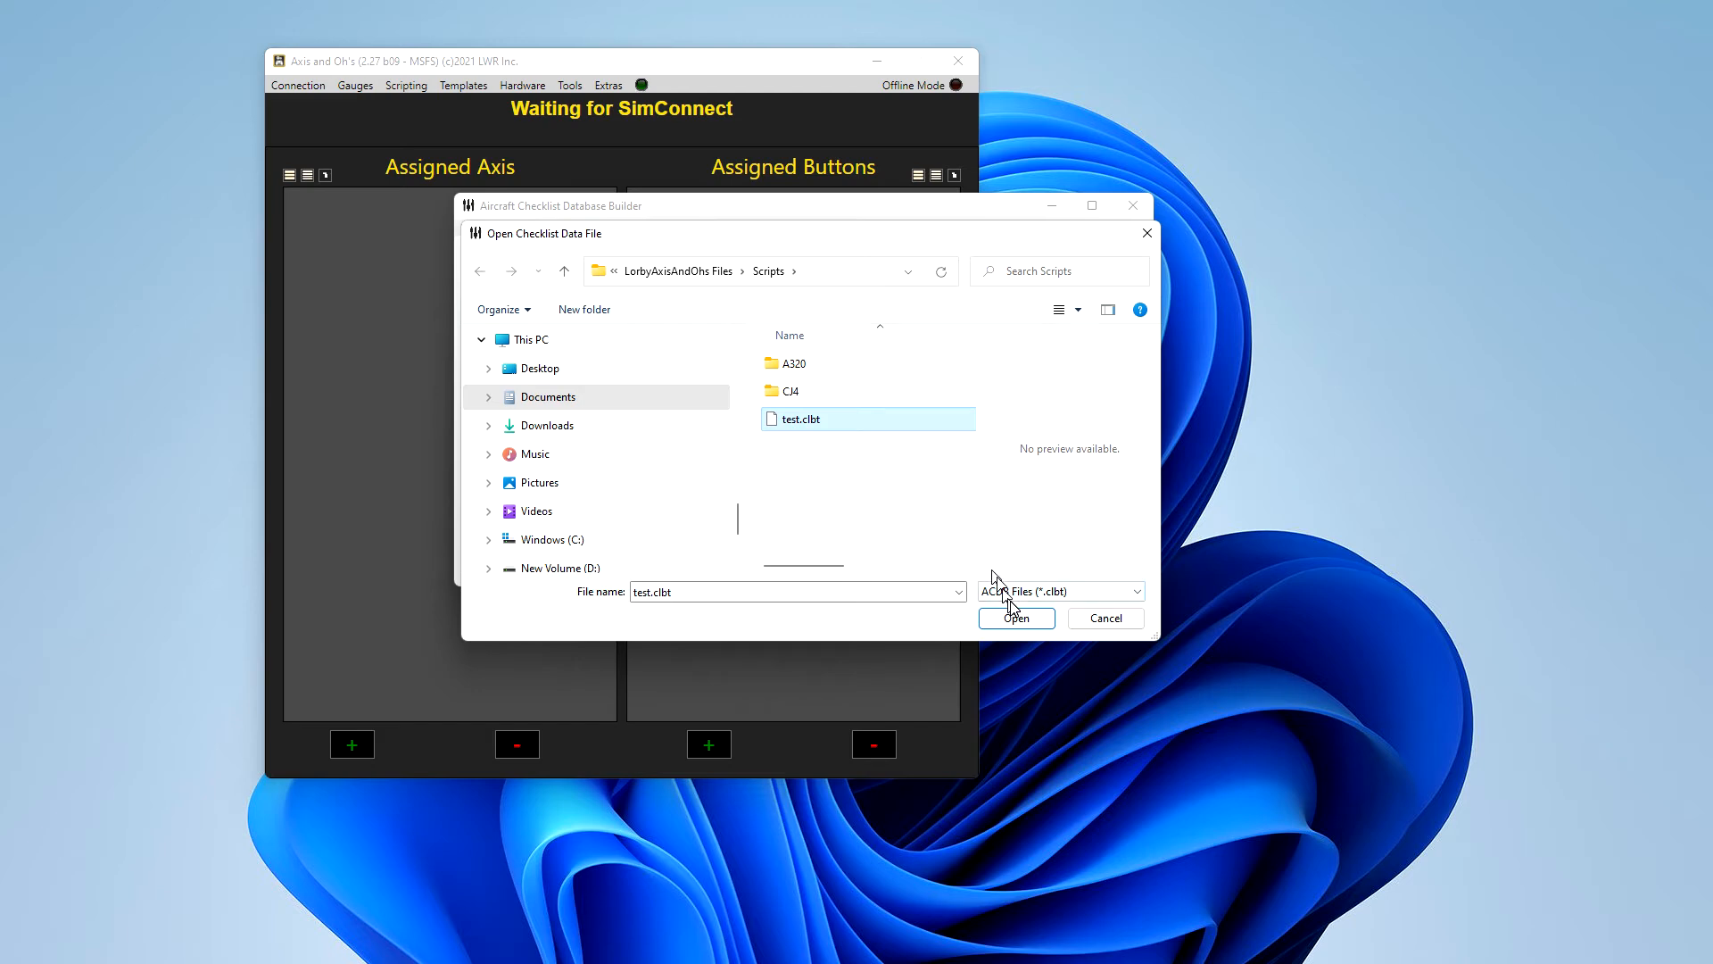
click(1024, 620)
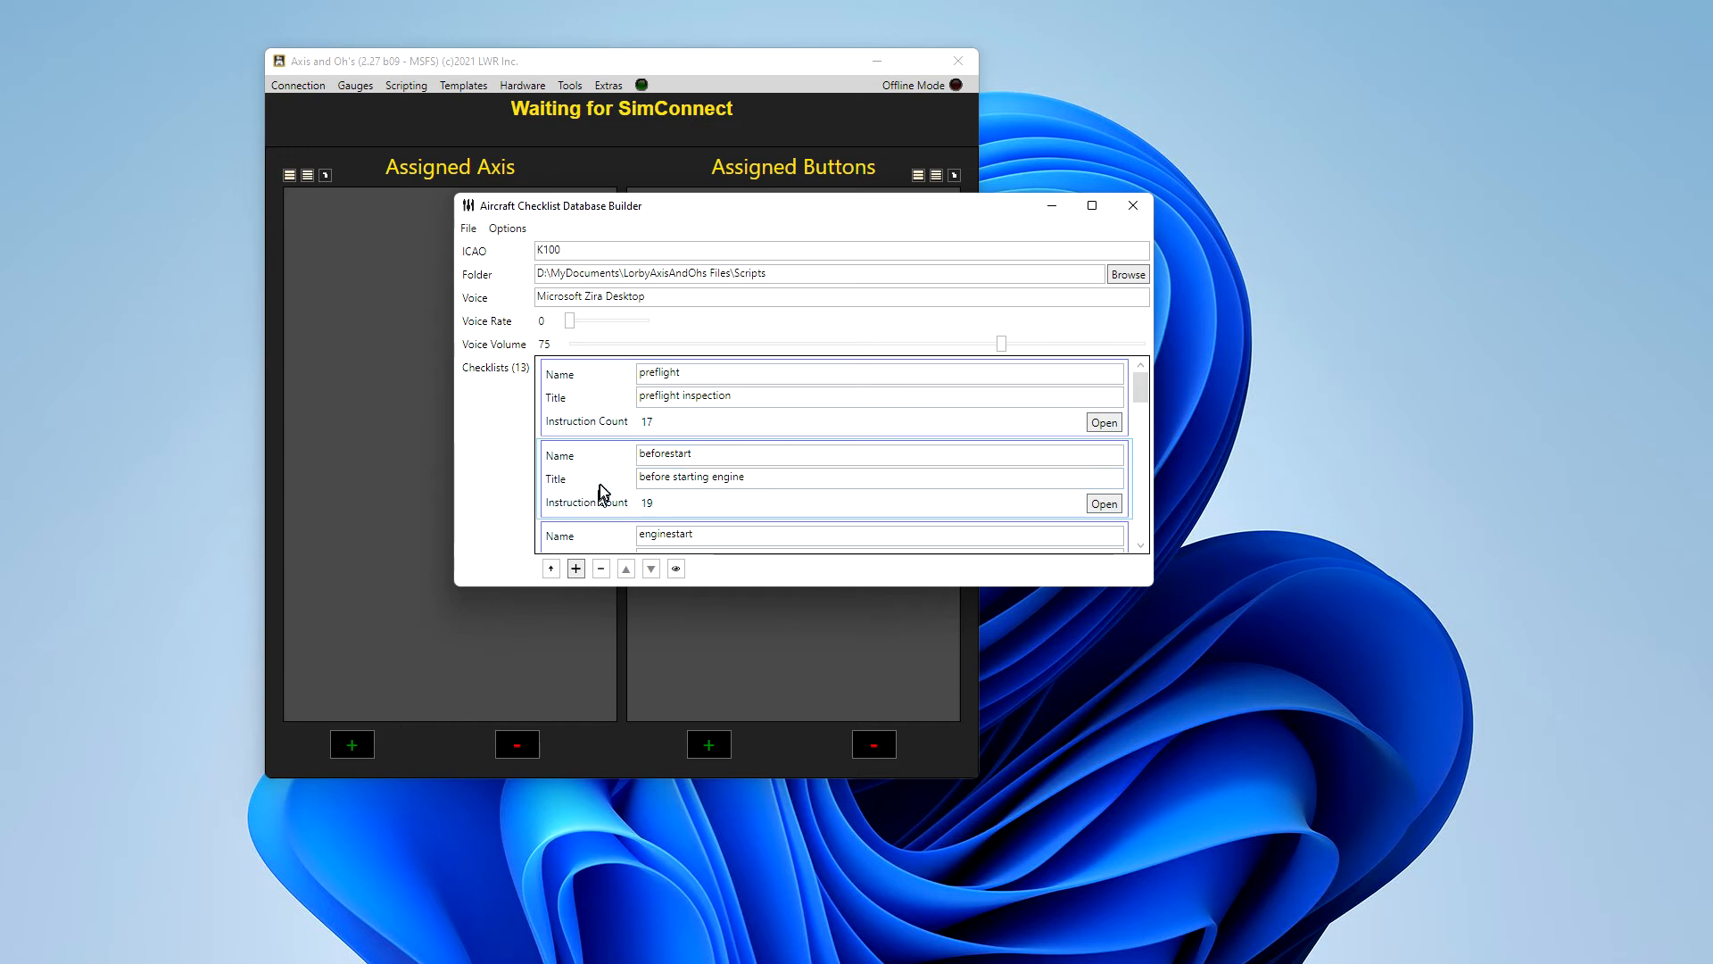
Step: Look through the K100 checklists, then review the instructions of the preflight checklist in the Checklist Editor and close it
scroll(603, 493, down, 5)
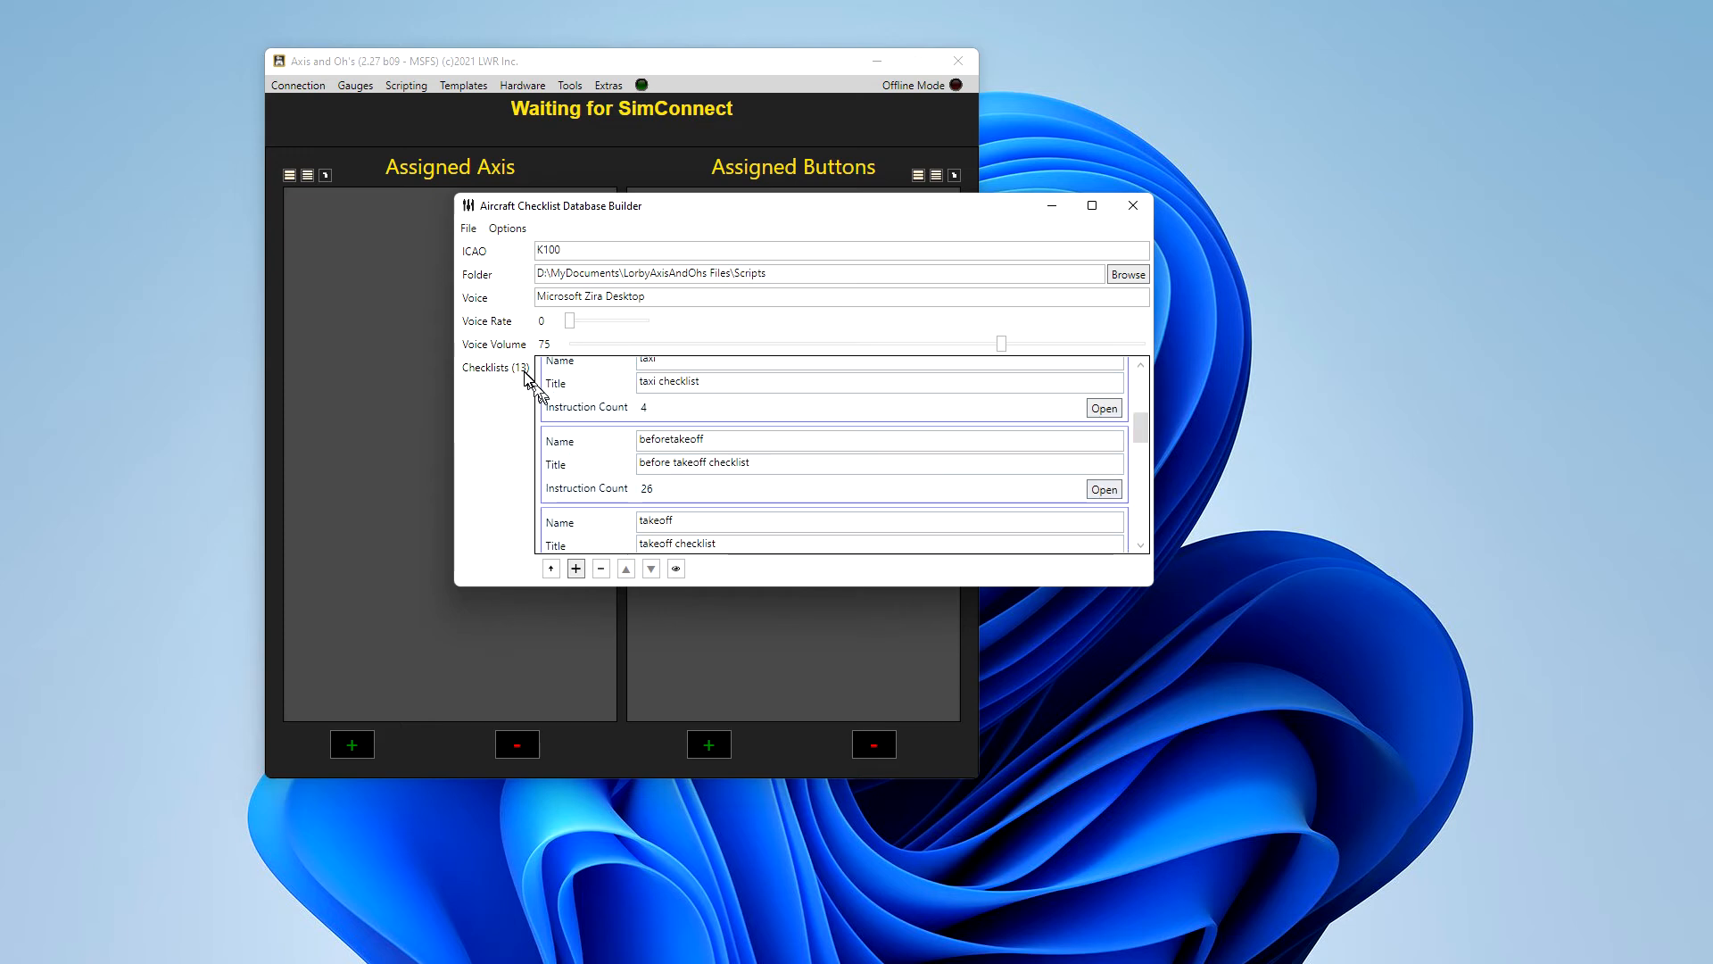
scroll(580, 397, down, 3)
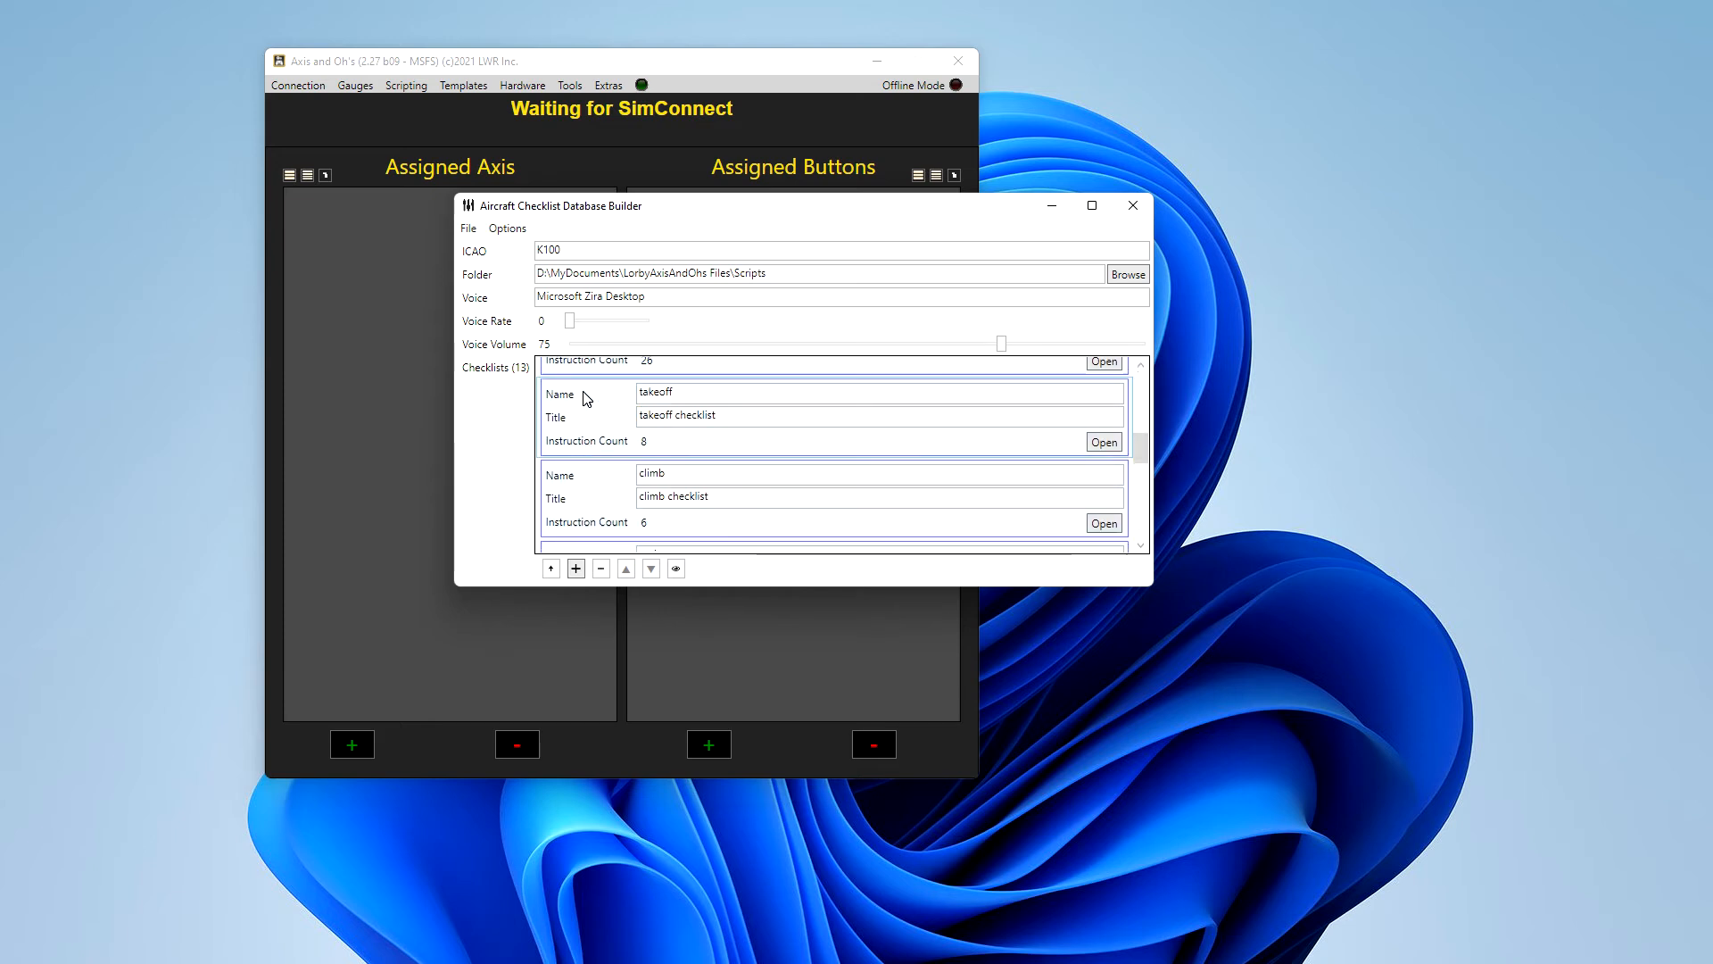
scroll(586, 398, up, 8)
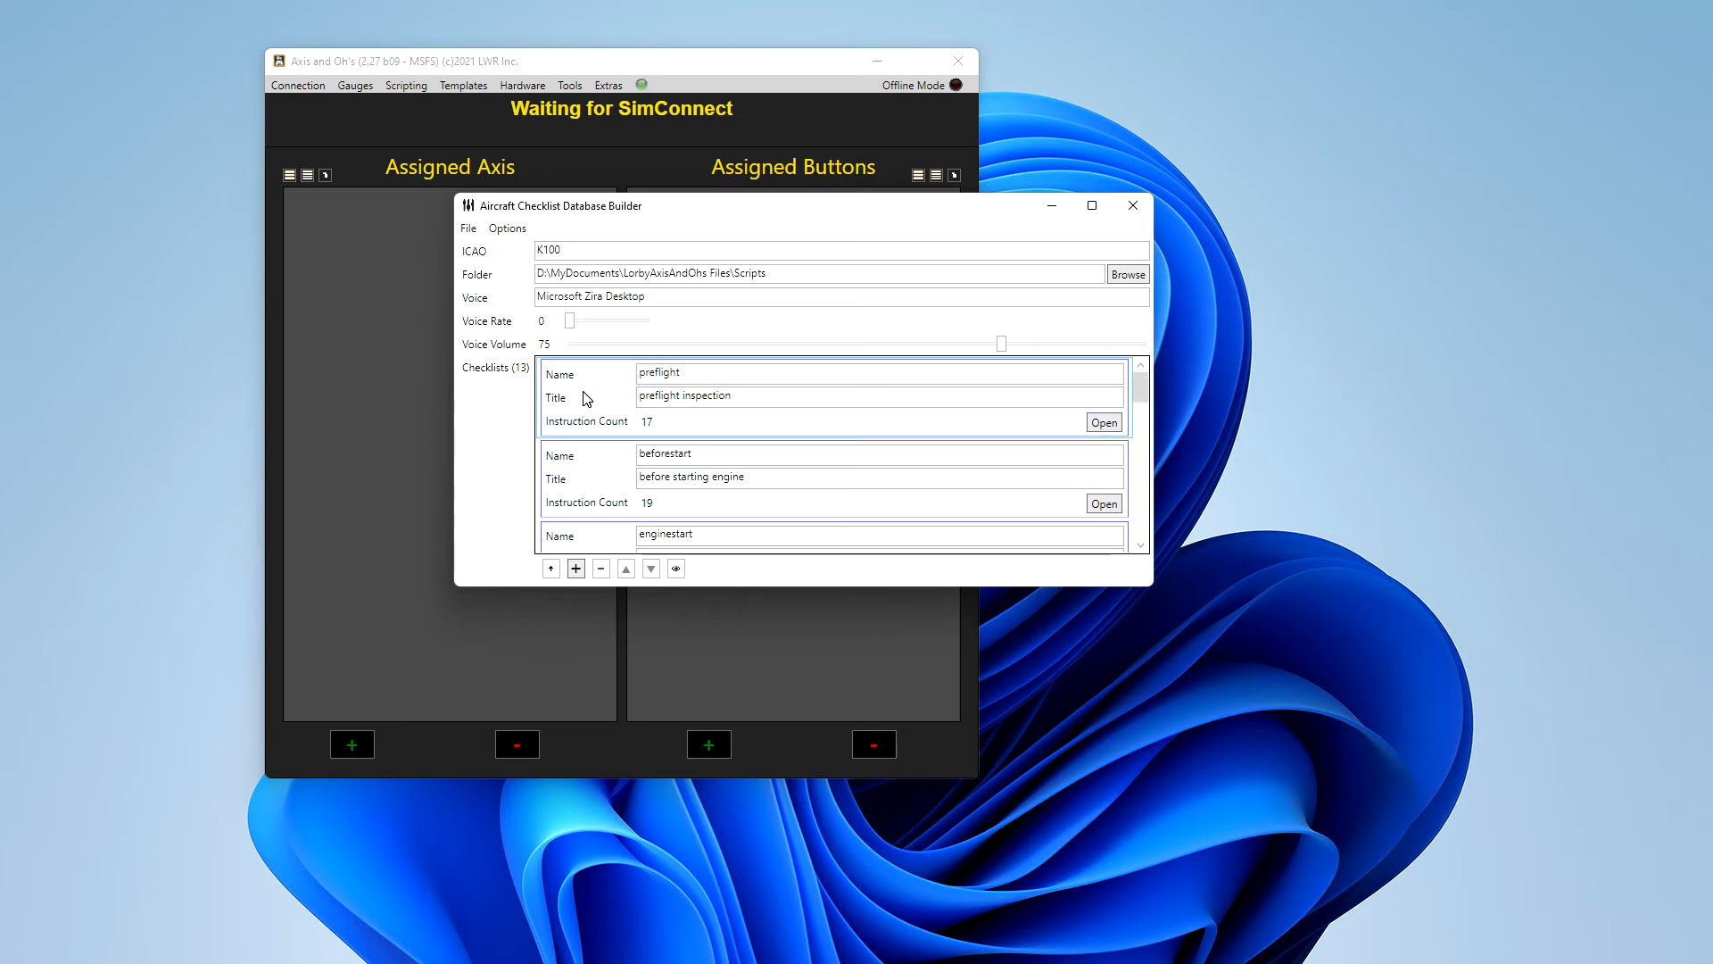
click(1112, 427)
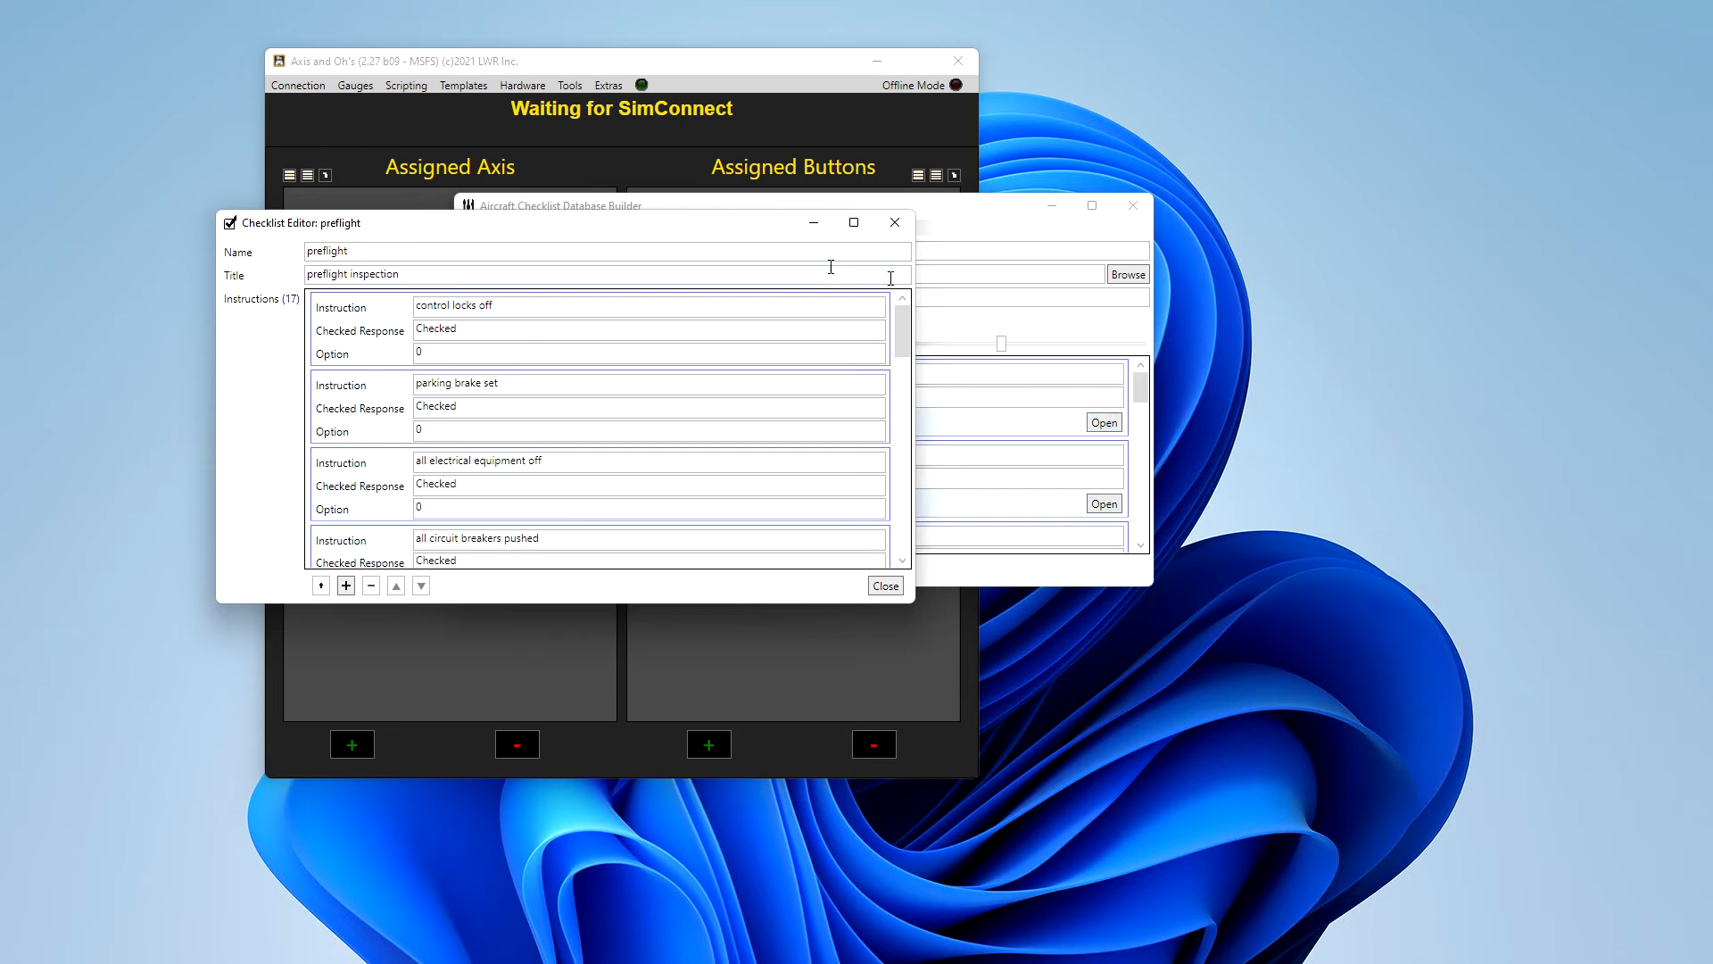
drag(306, 223, 405, 207)
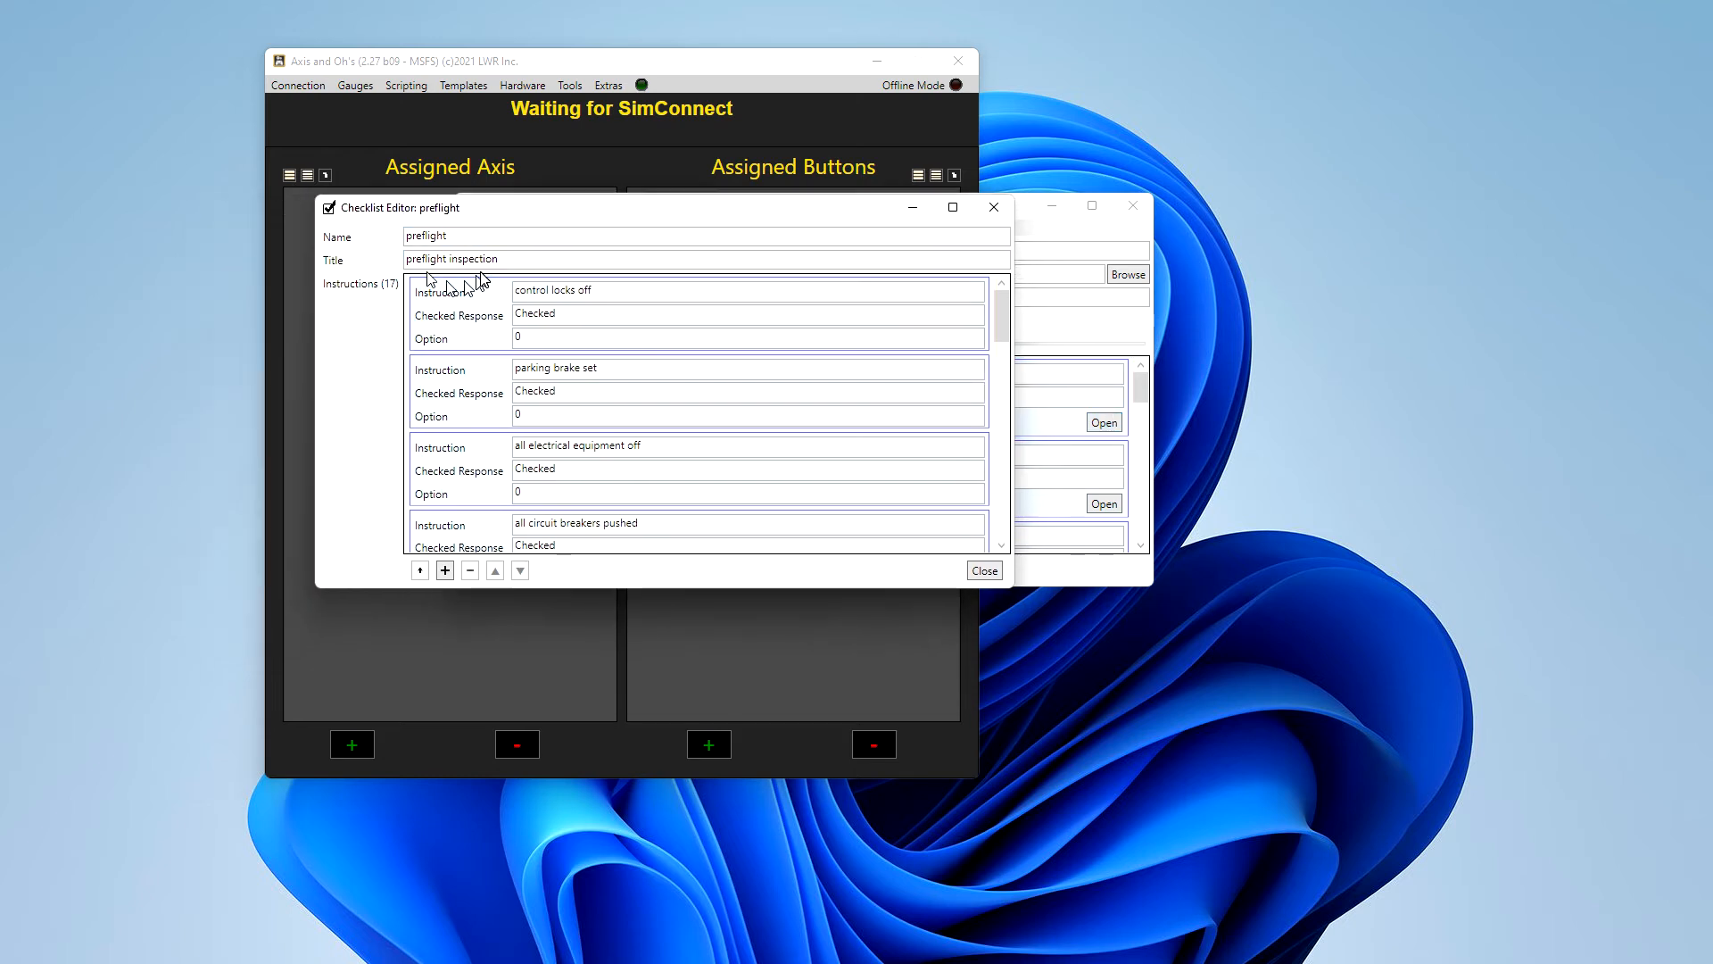
scroll(471, 482, down, 2)
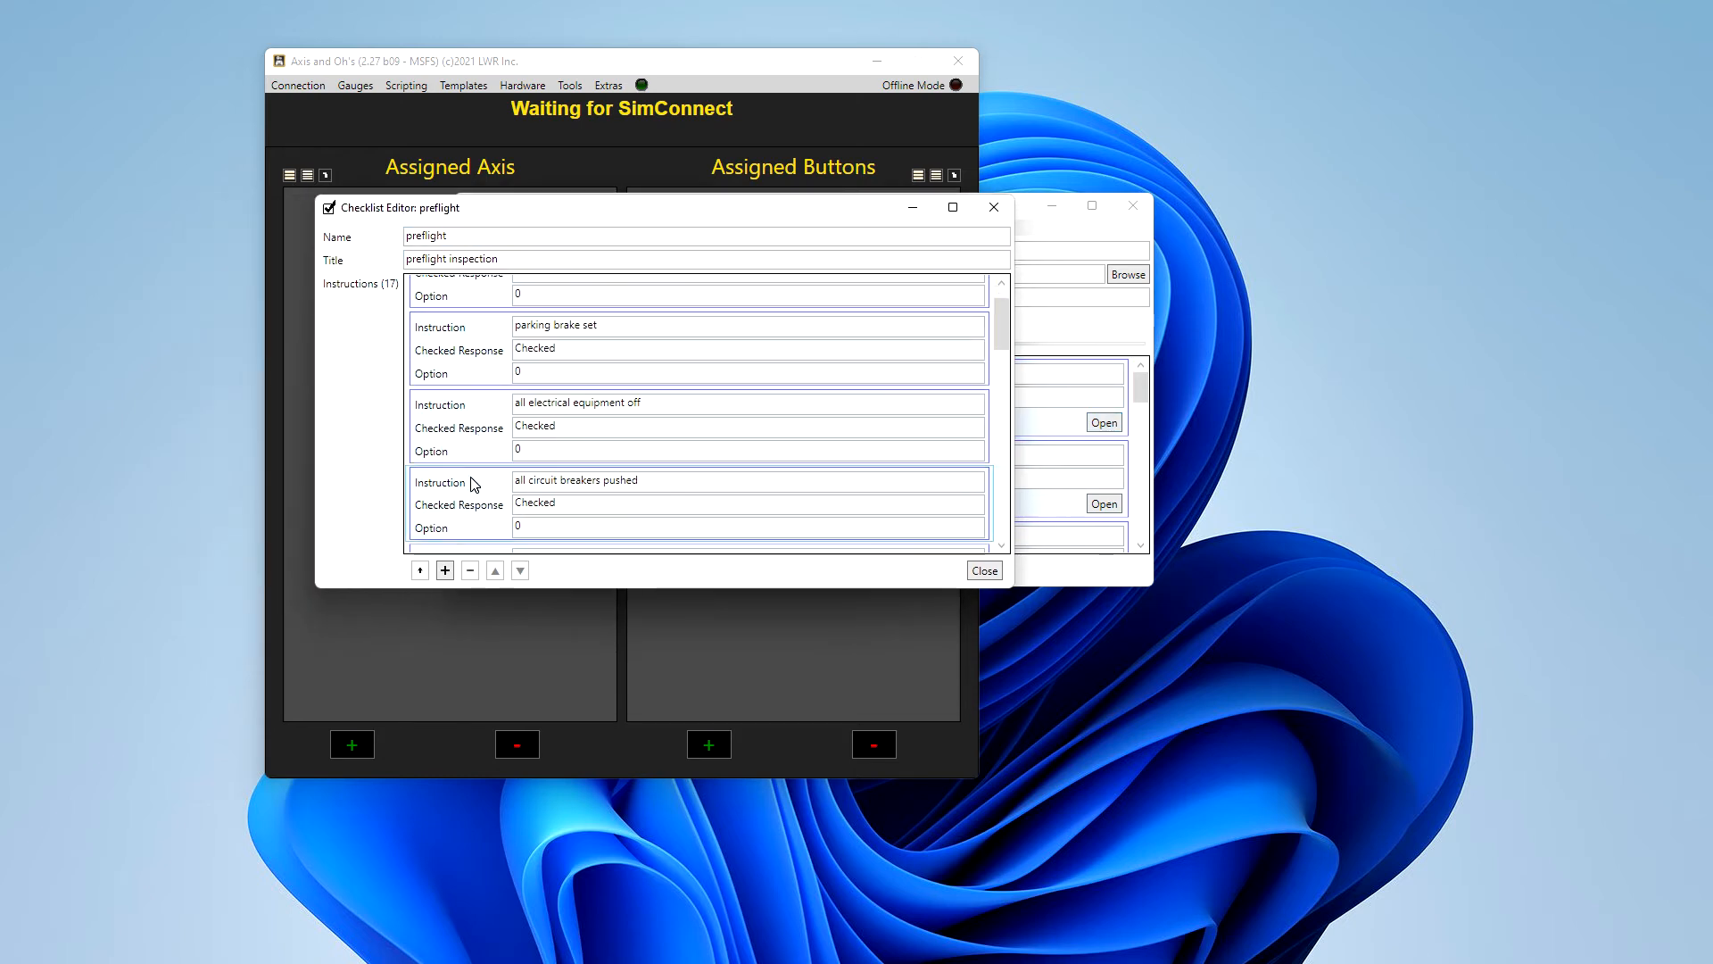
scroll(473, 483, down, 9)
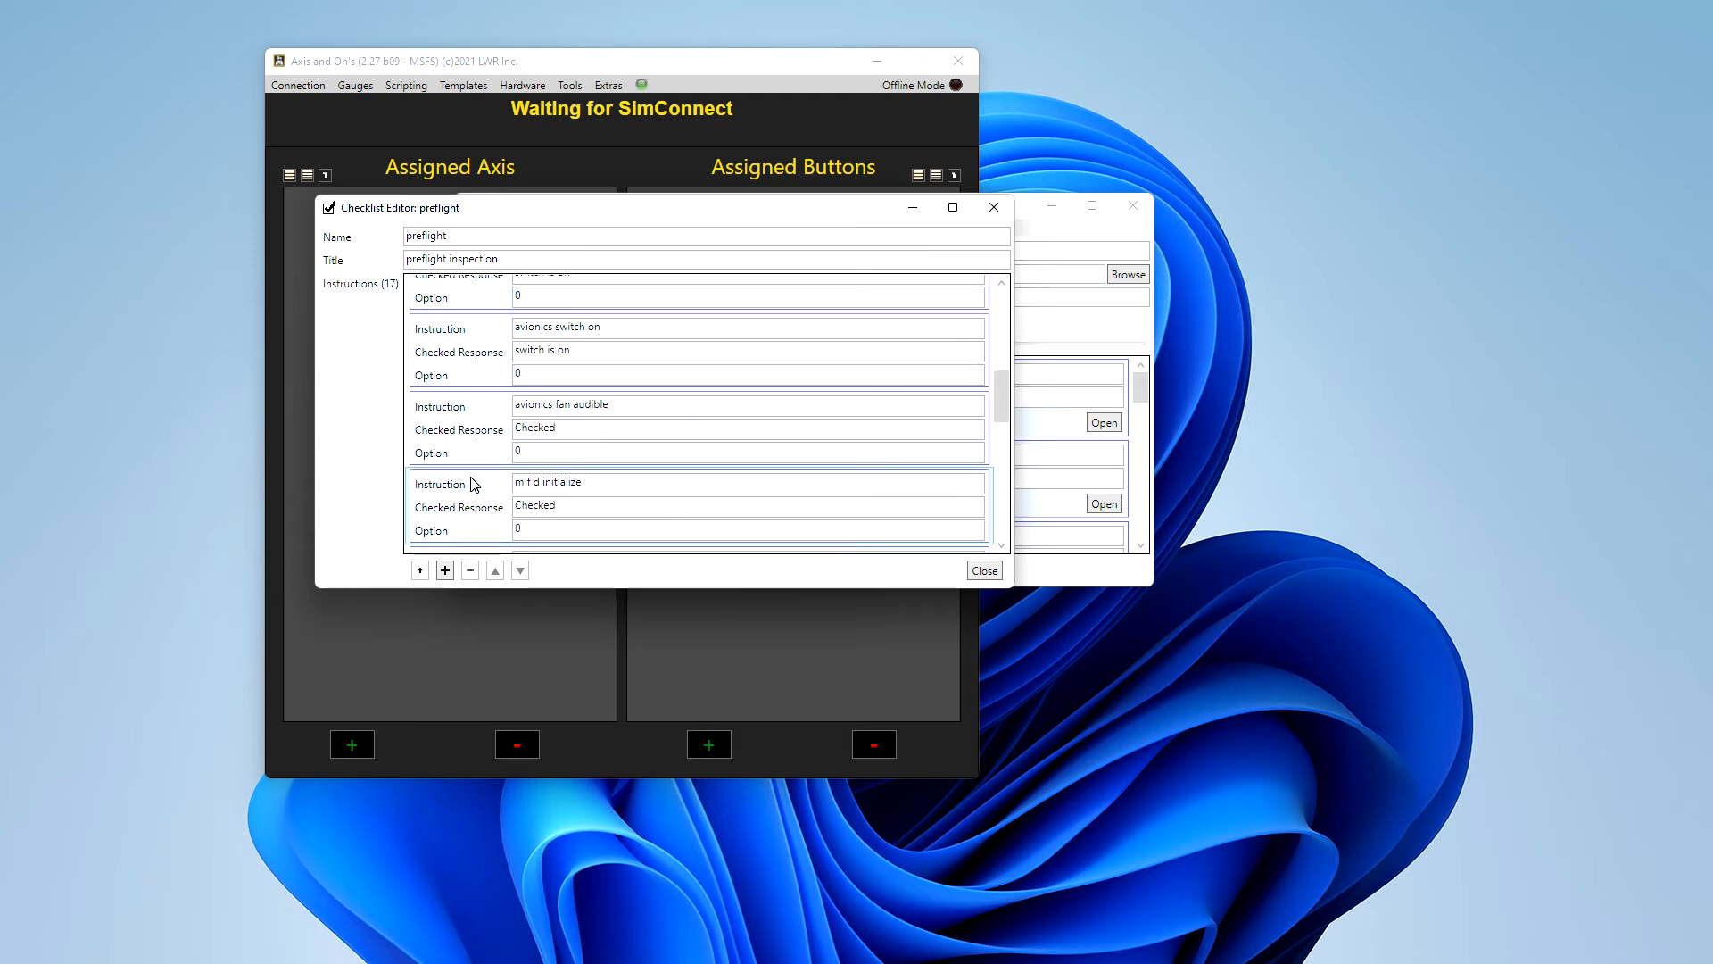
scroll(473, 483, down, 10)
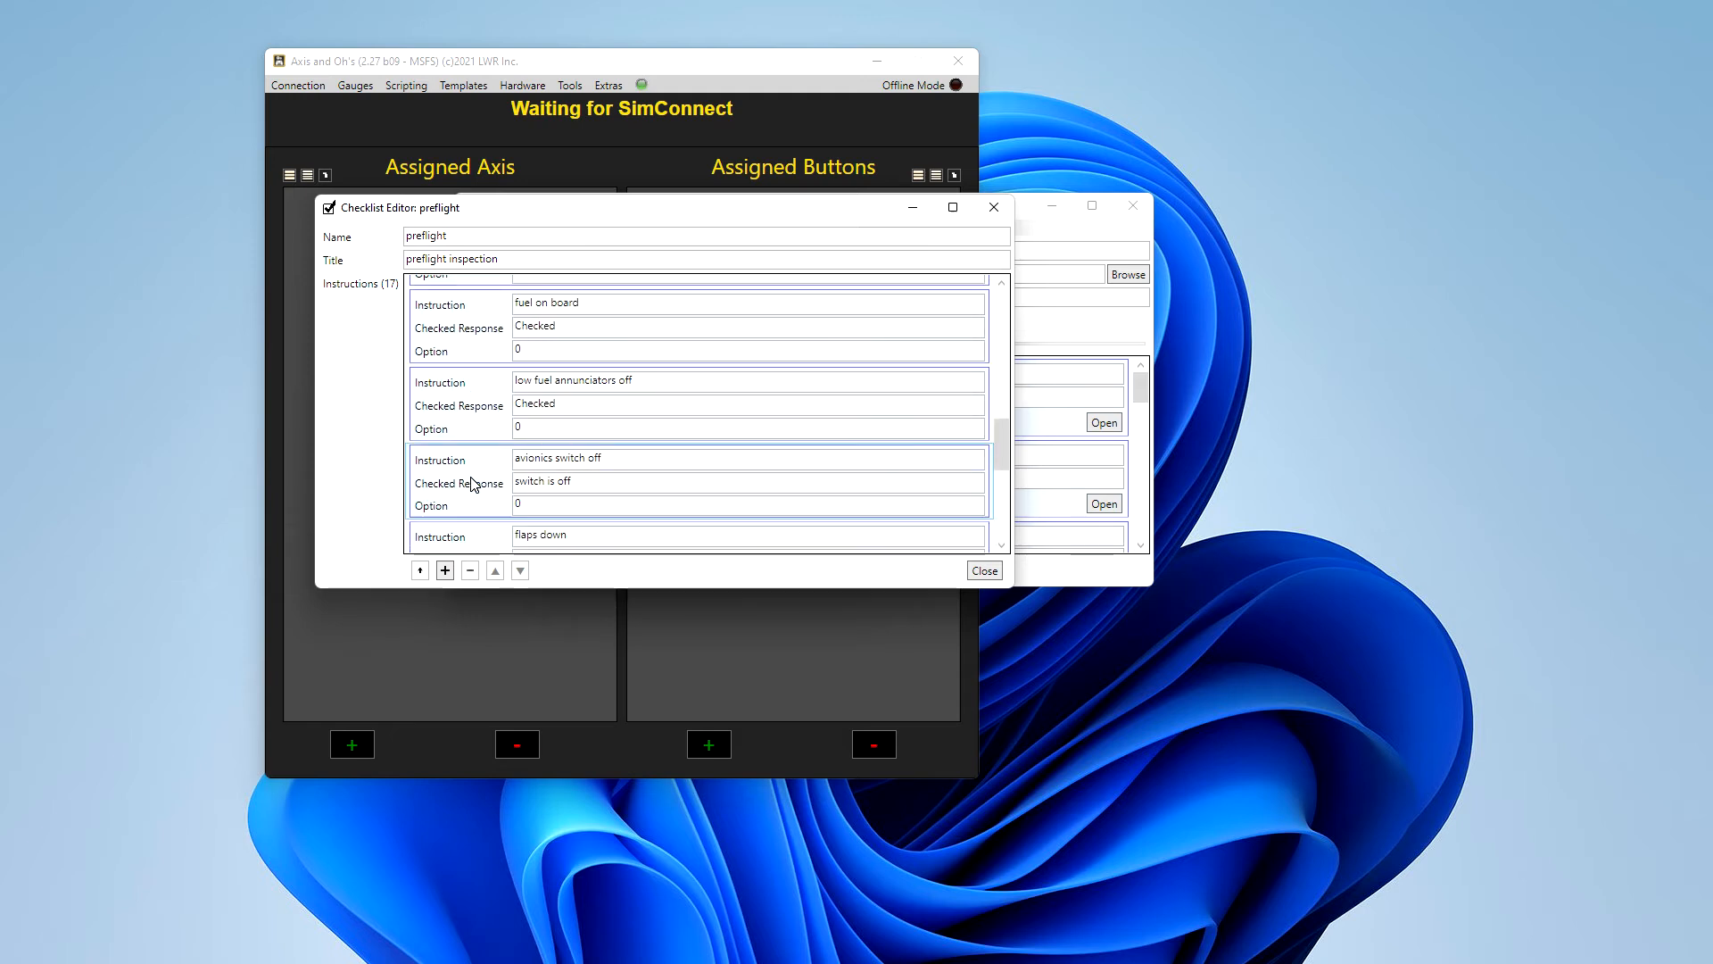
scroll(473, 483, up, 18)
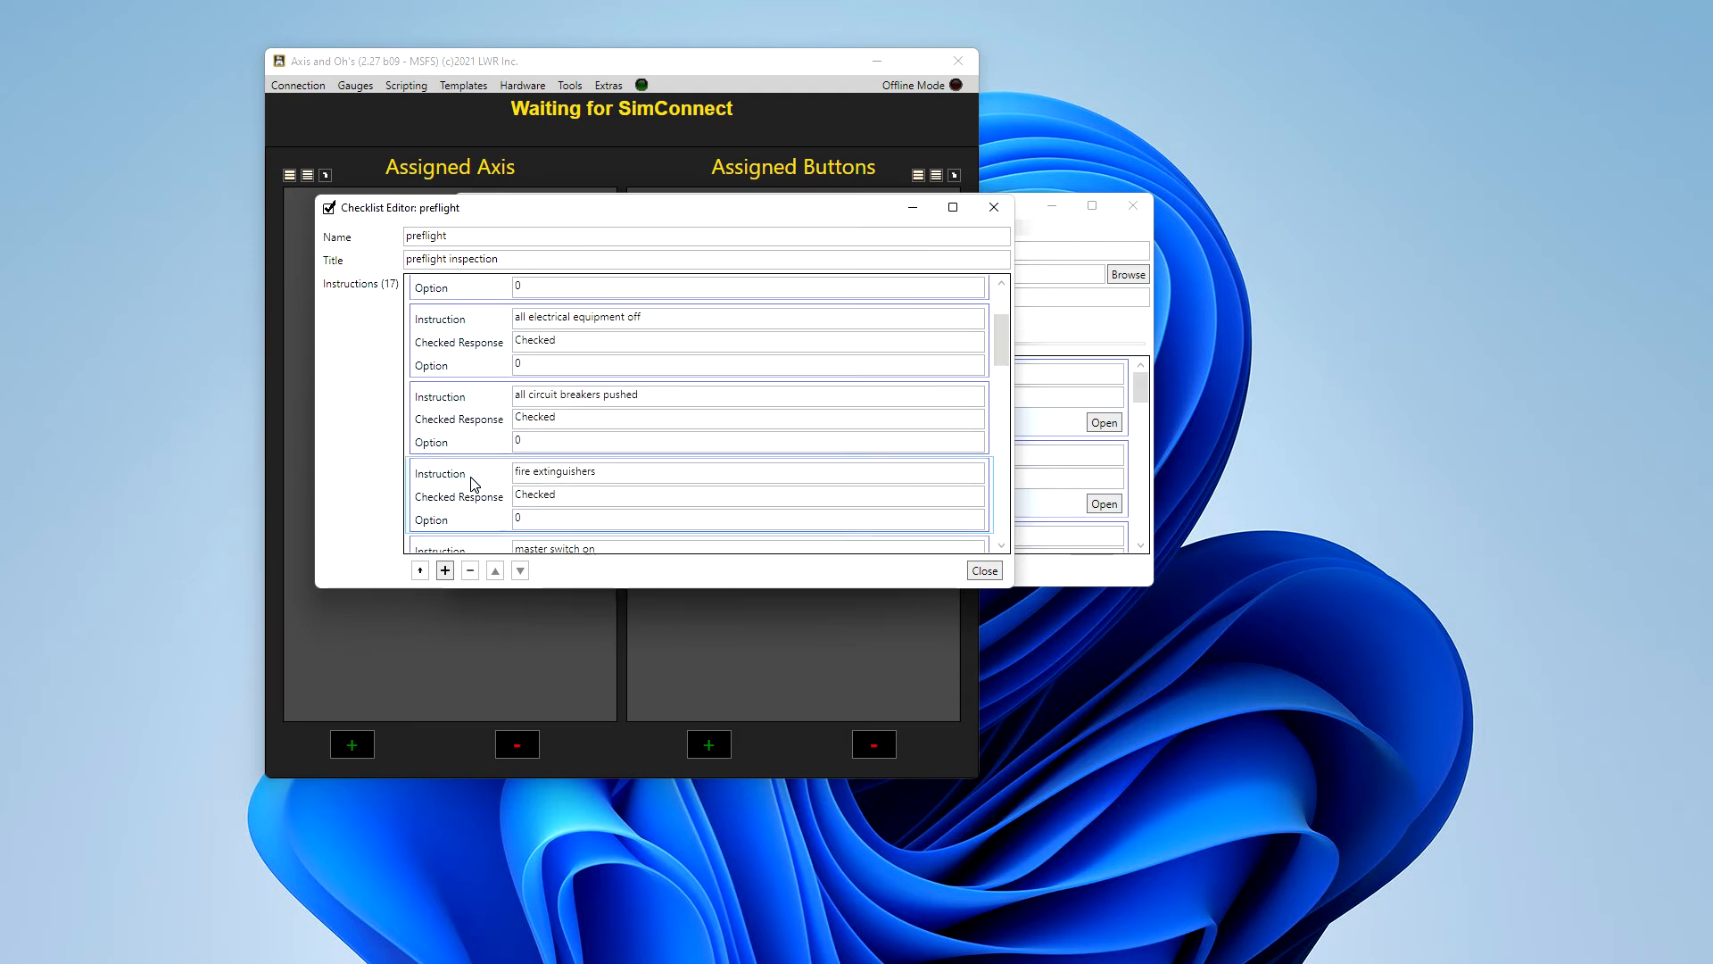
scroll(473, 483, up, 1)
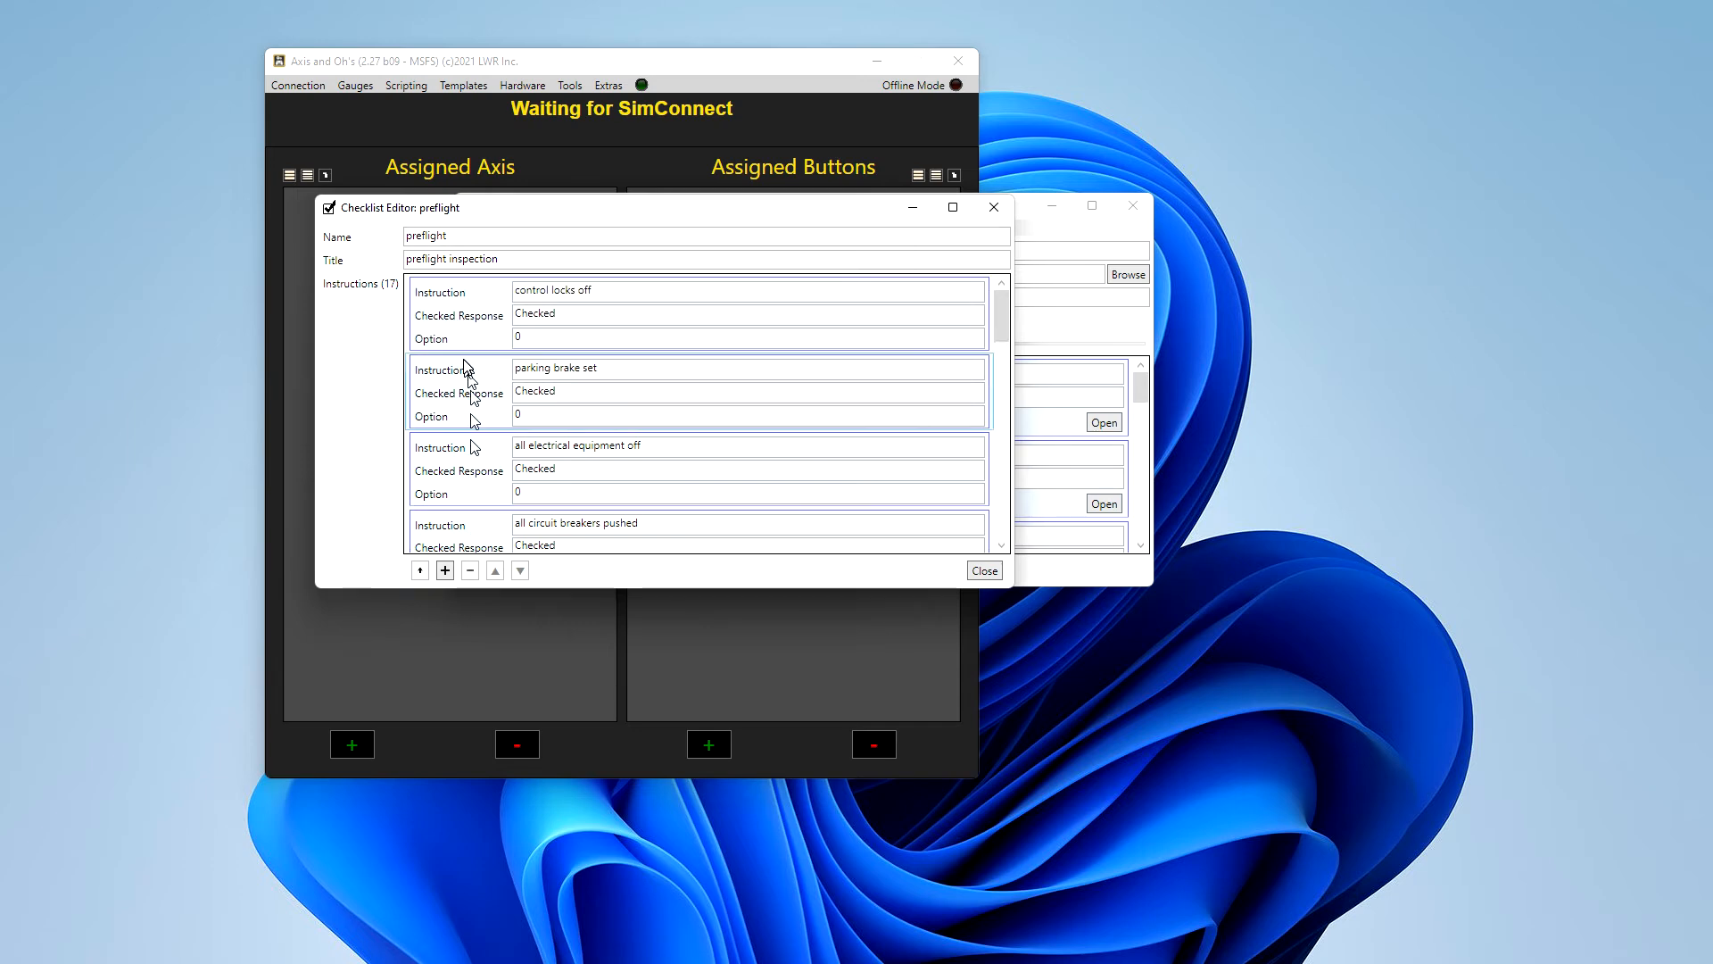
click(985, 571)
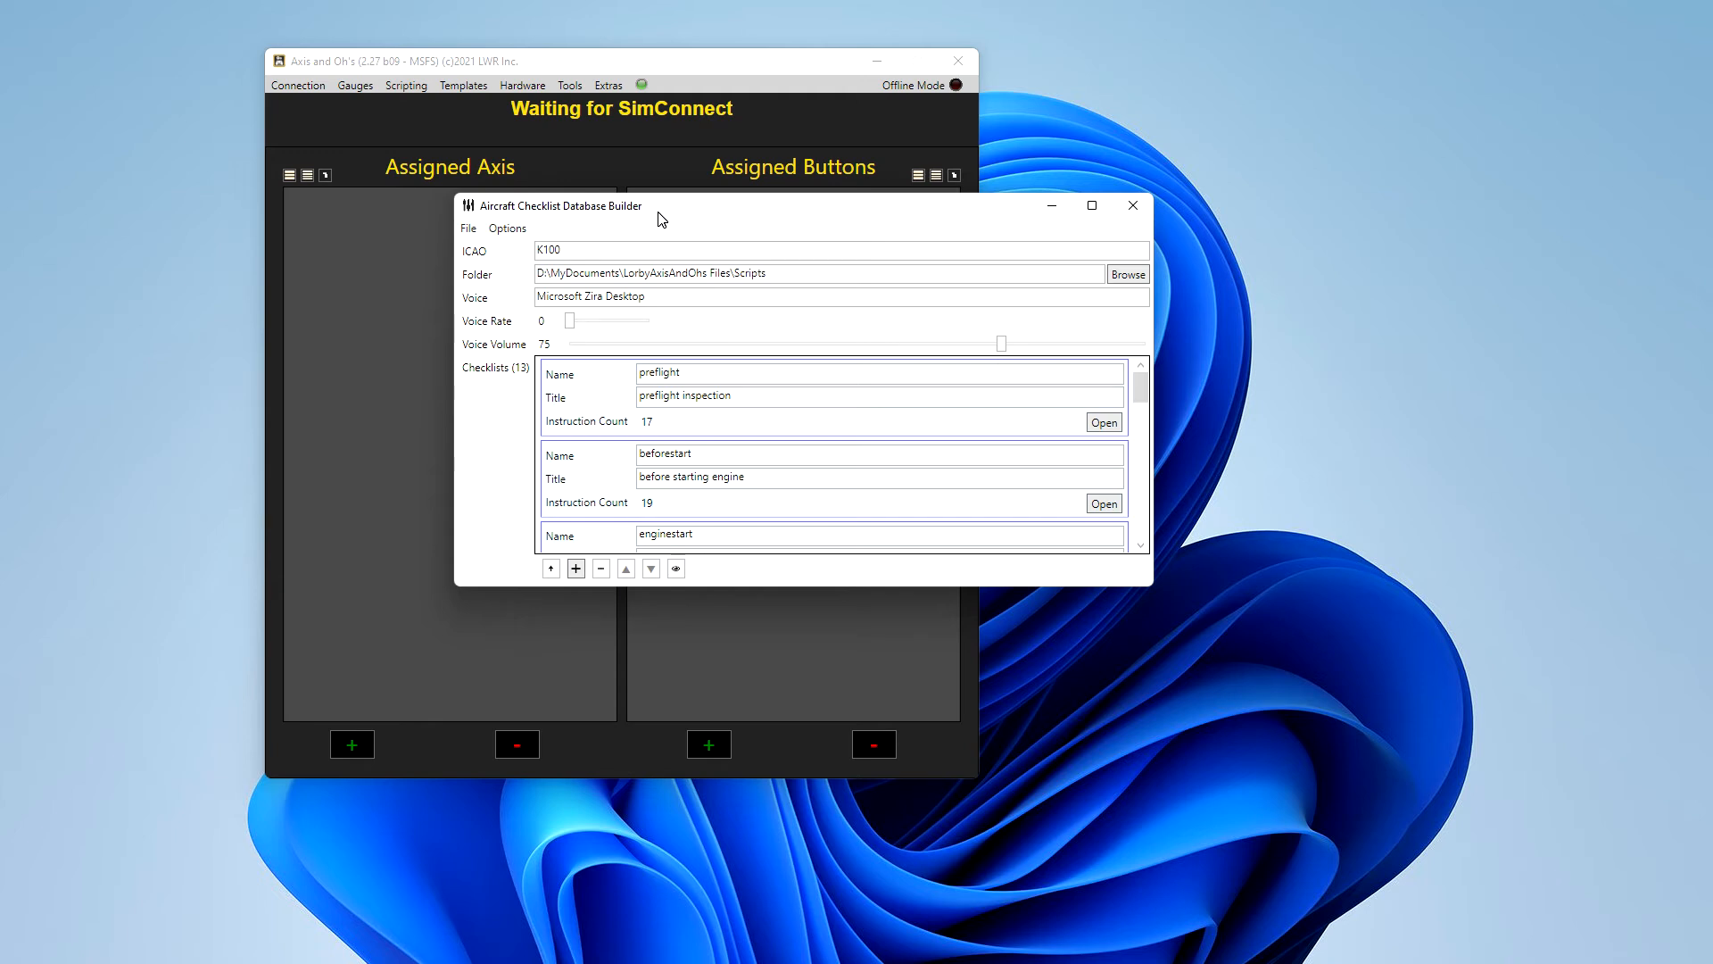
Step: Build the checklist script files from the opened K100 database
click(469, 228)
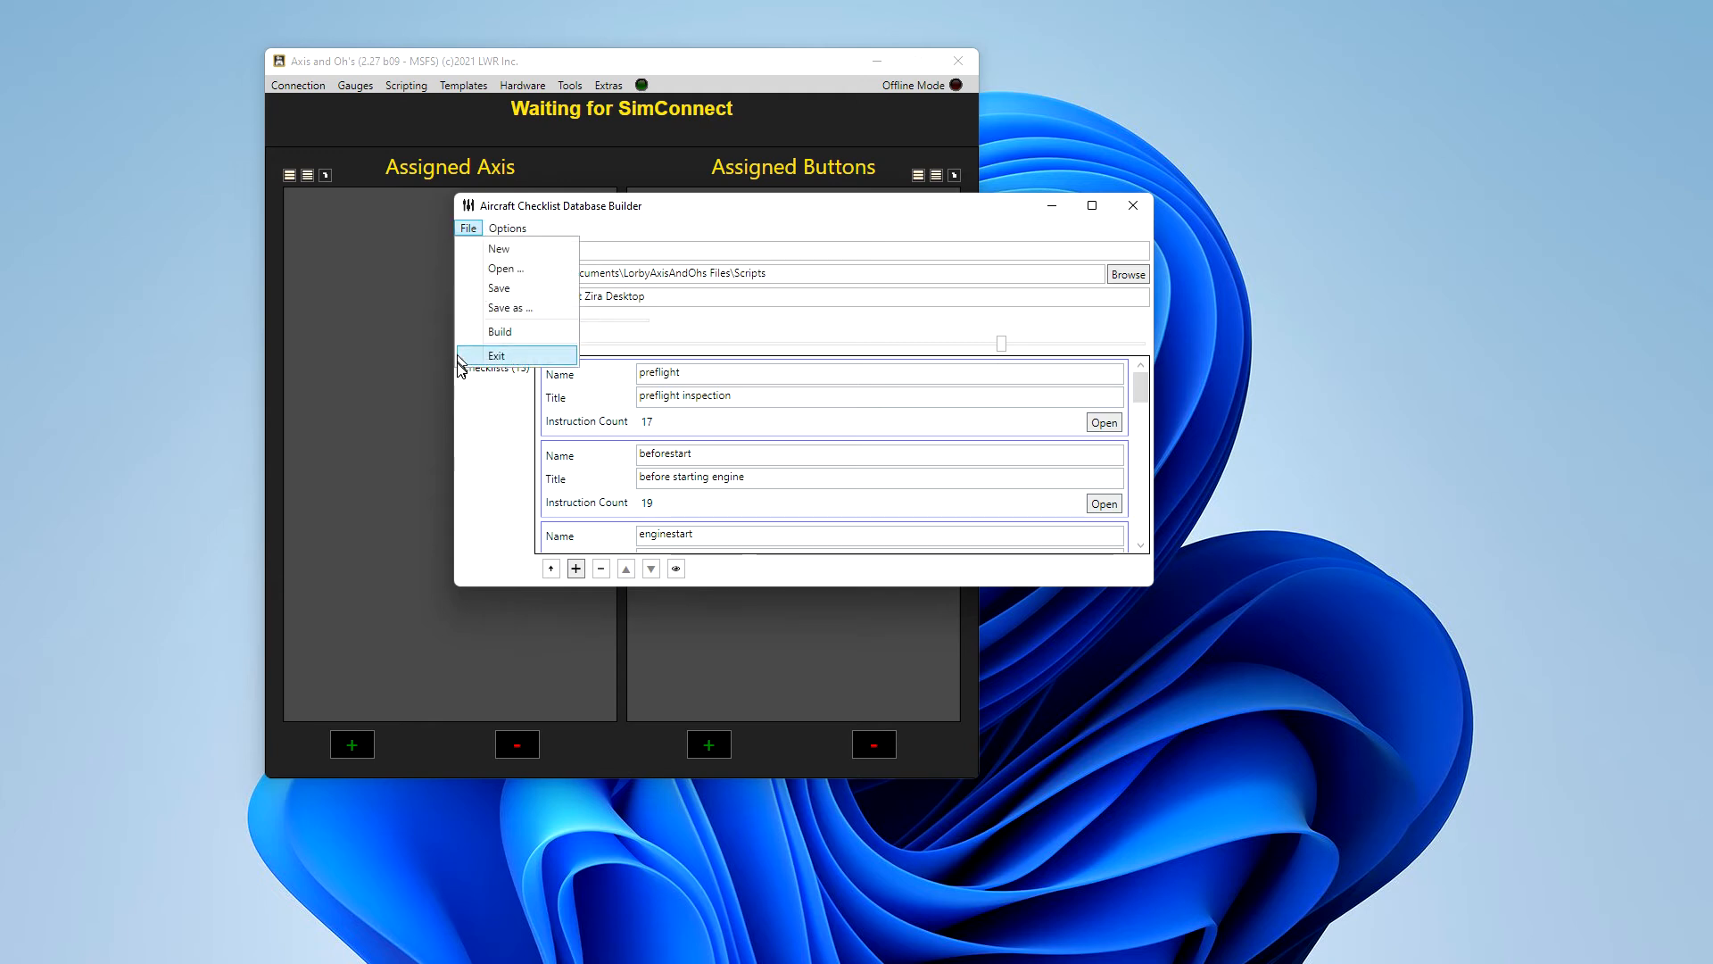
click(501, 332)
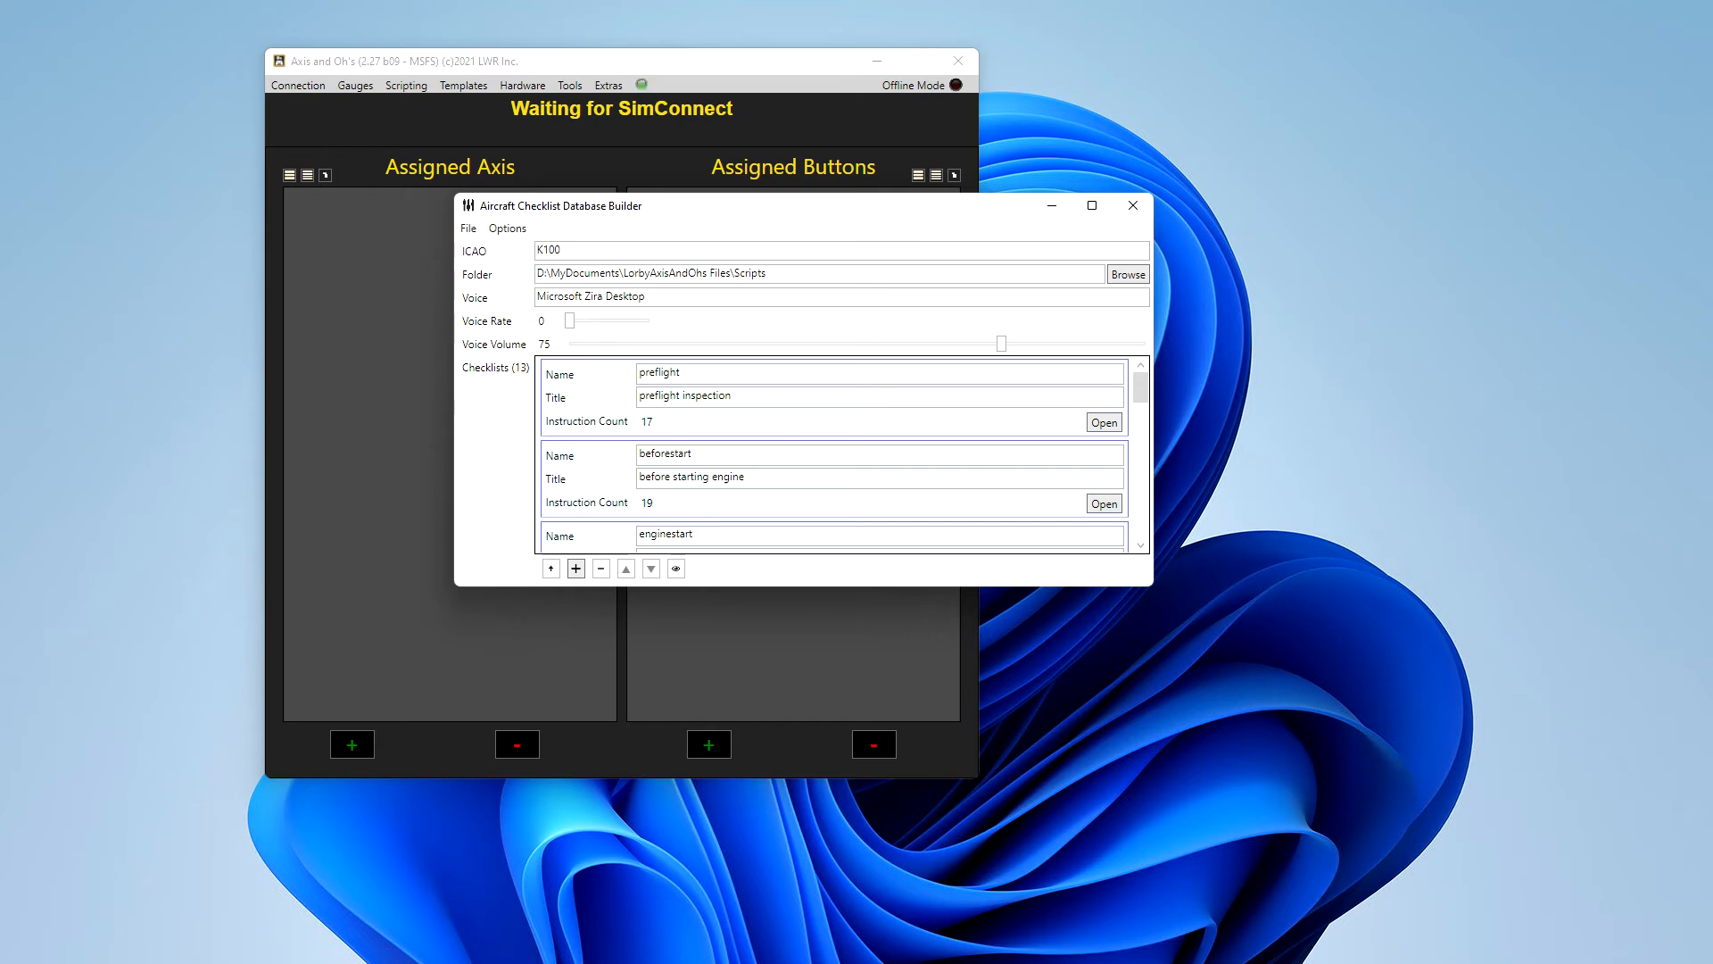
Step: Switch to File Explorer, browse to LorbyAxisAndOhs Files\Scripts\K100 in Documents, preview K100_checklist_control.txt, and close the window
key(alt+Tab)
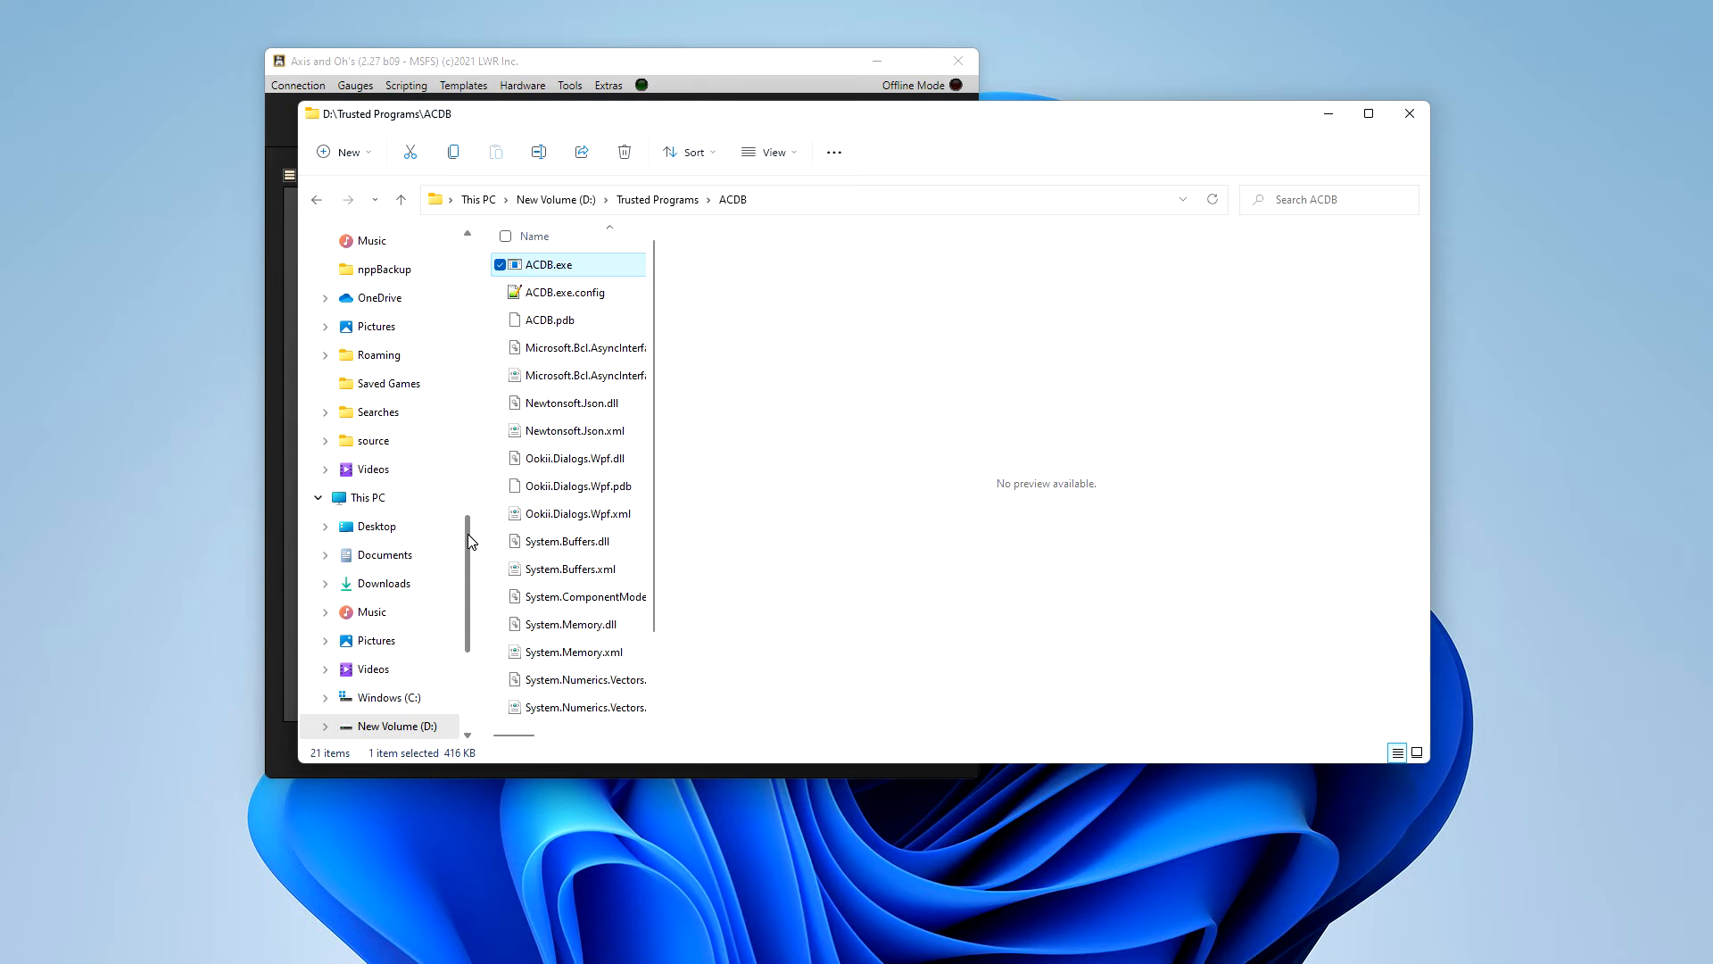
scroll(472, 541, up, 3)
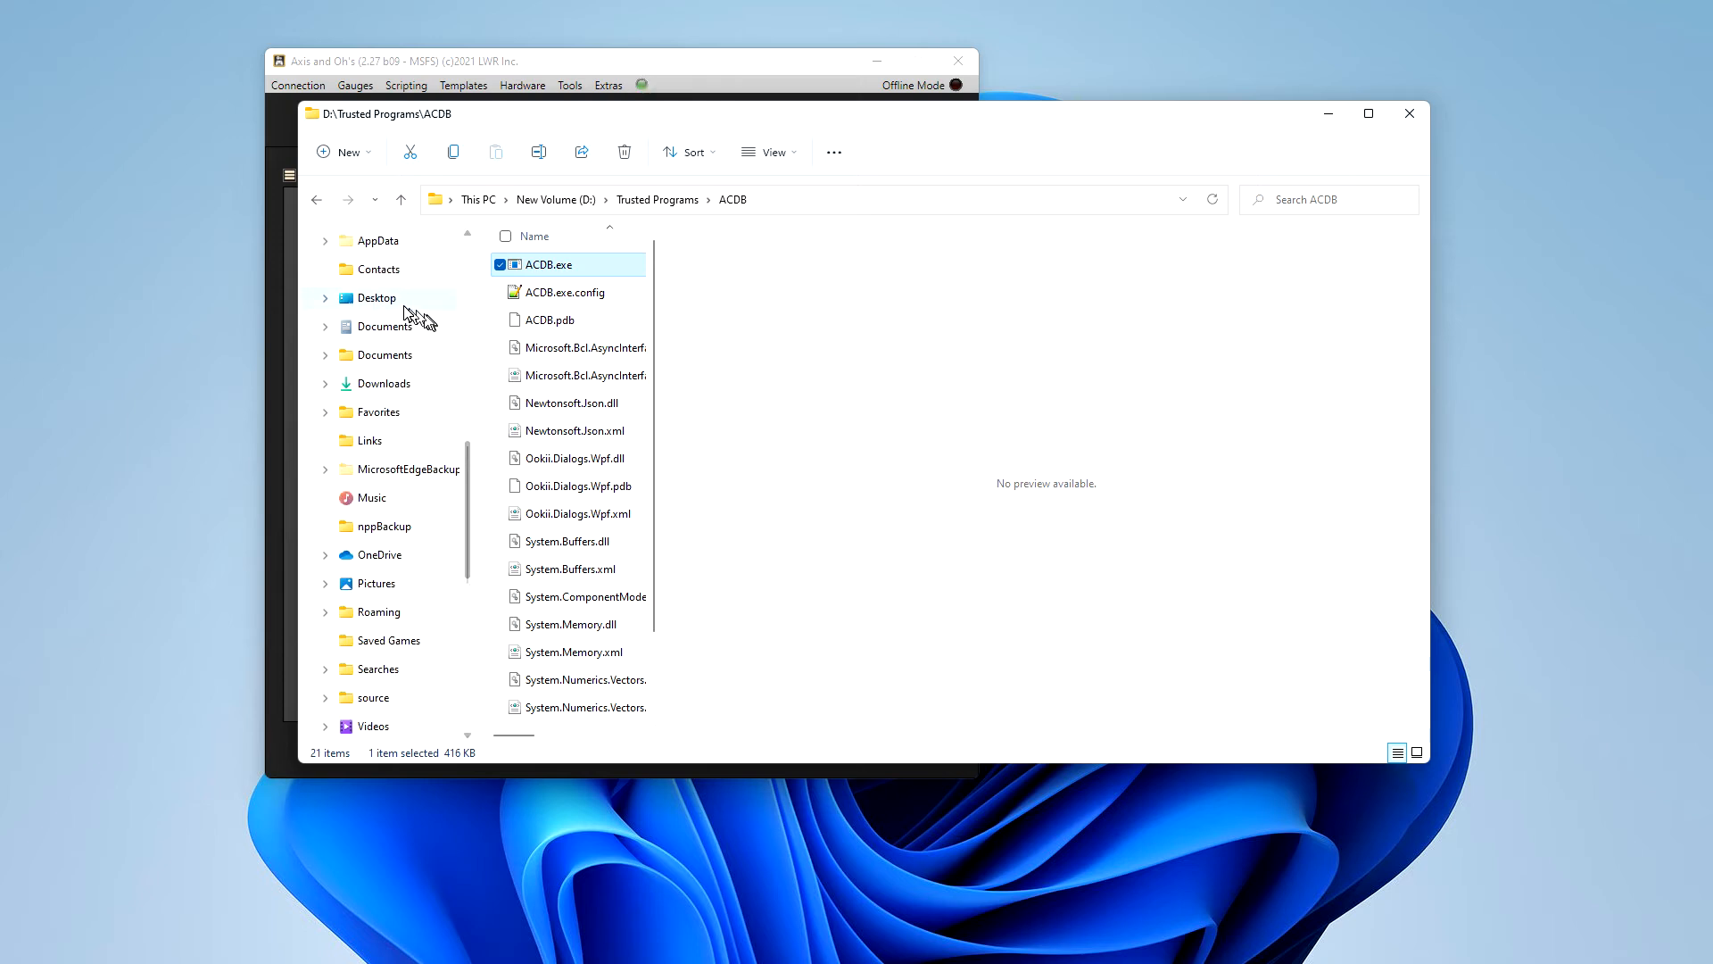
click(384, 326)
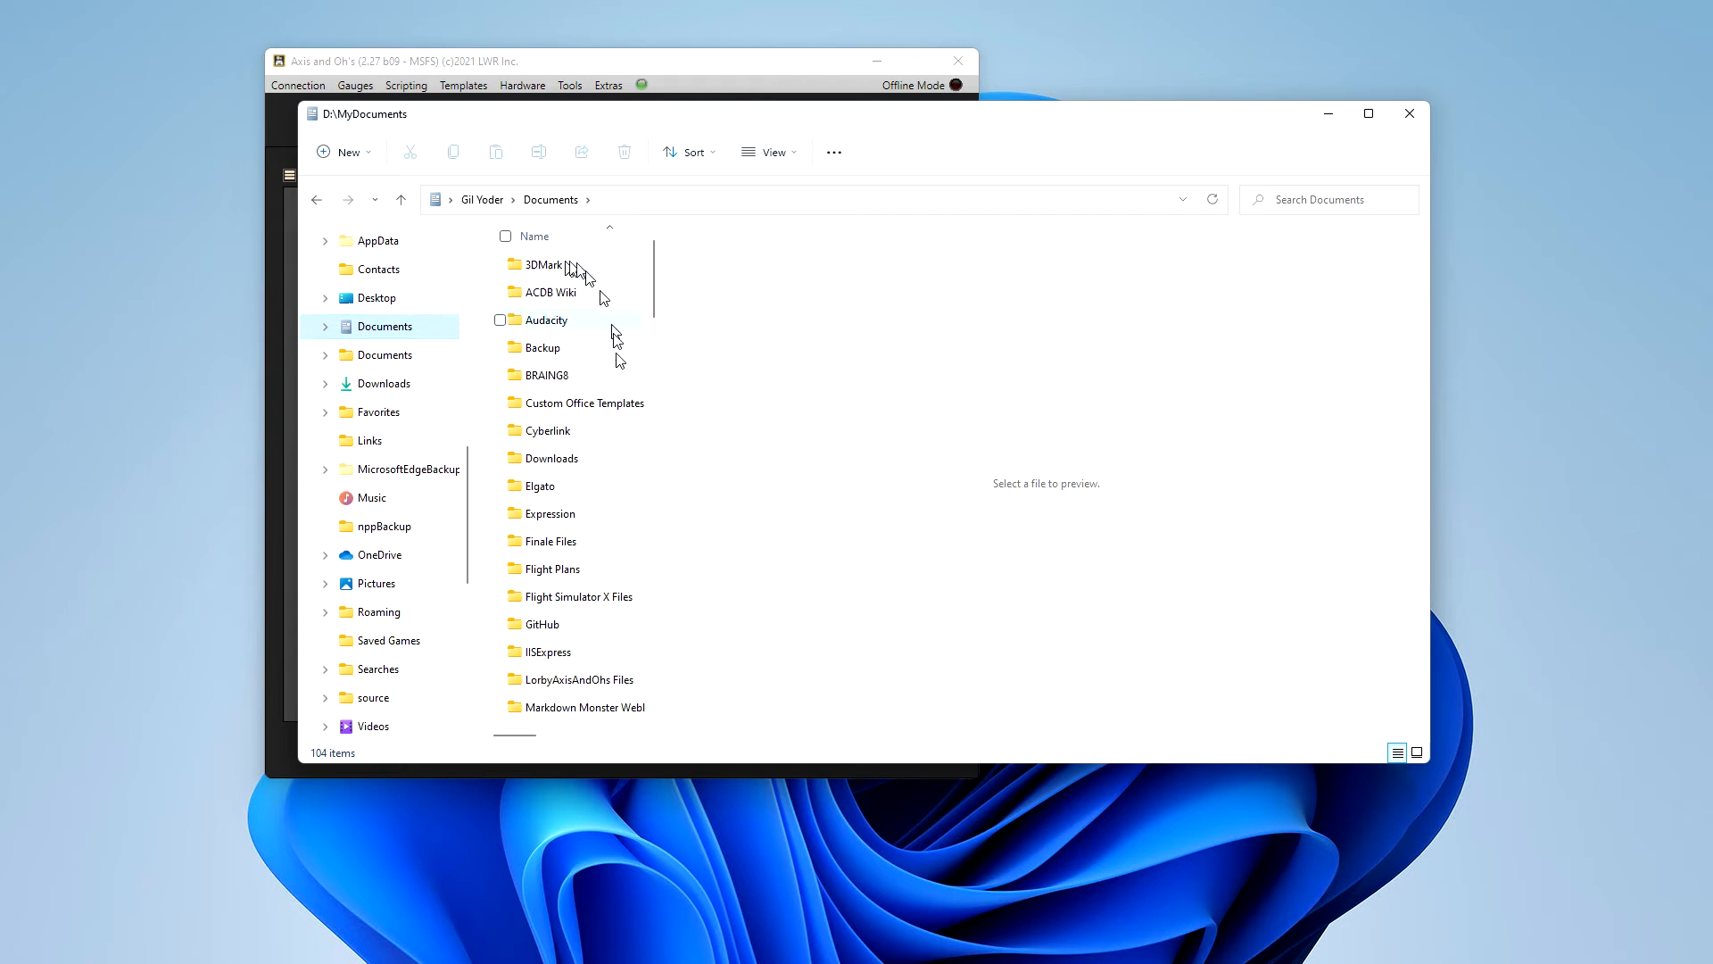
scroll(575, 616, down, 3)
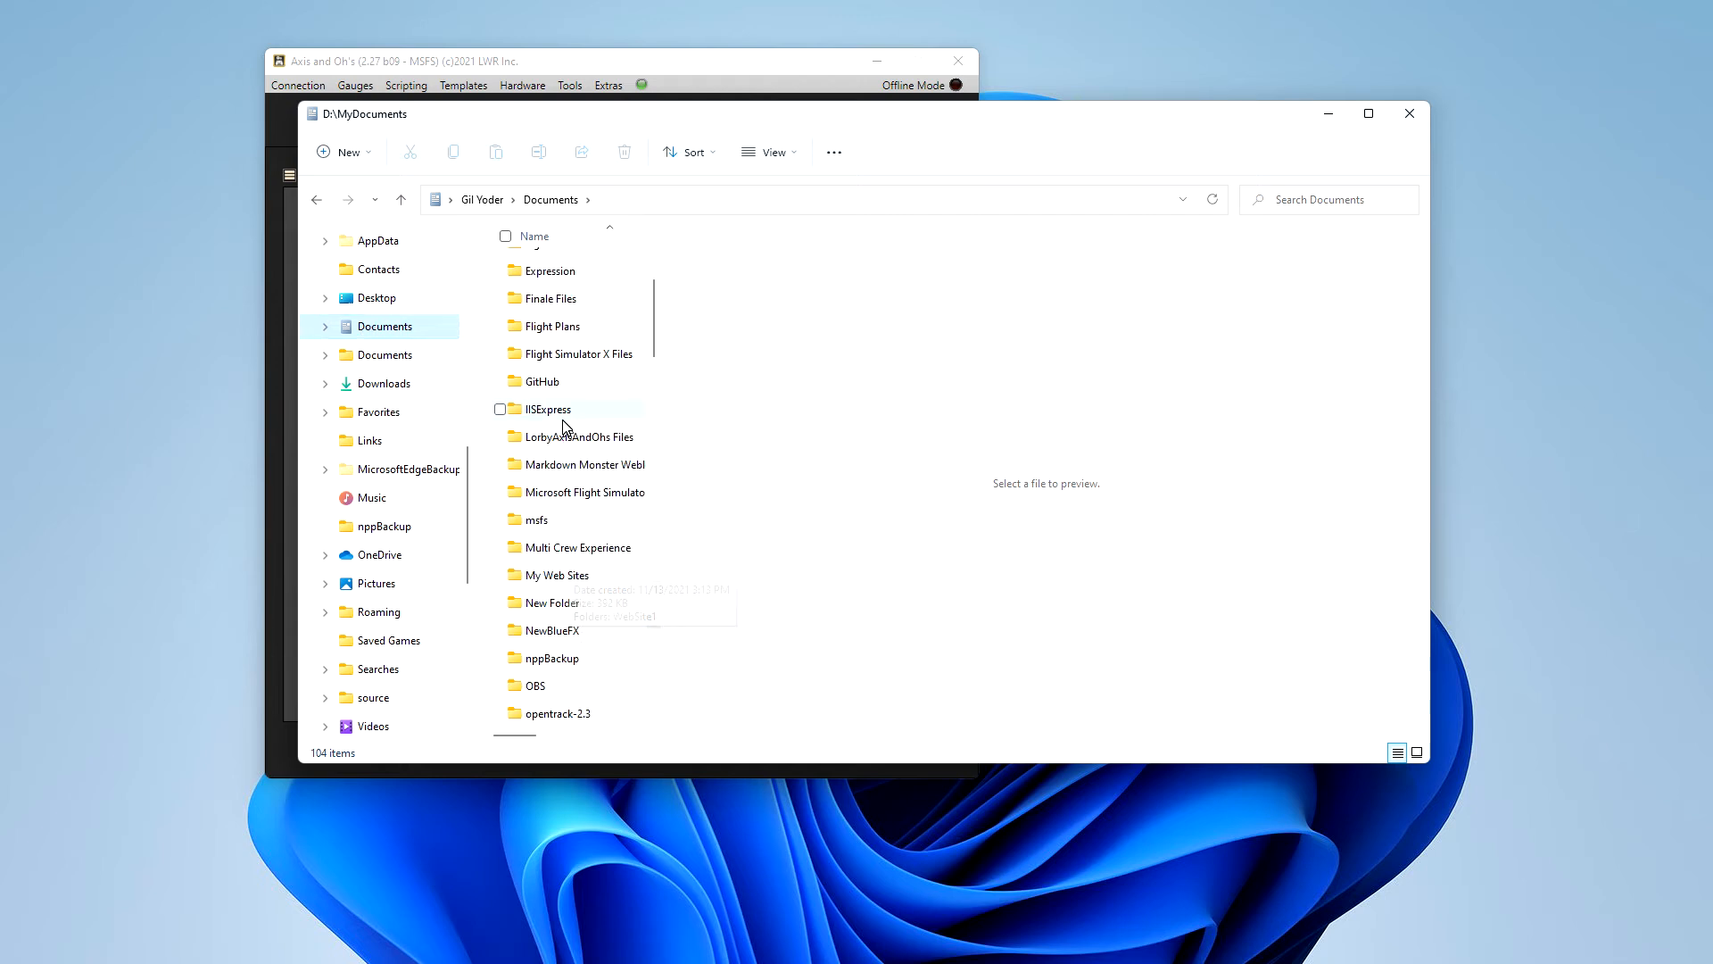
double_click(540, 439)
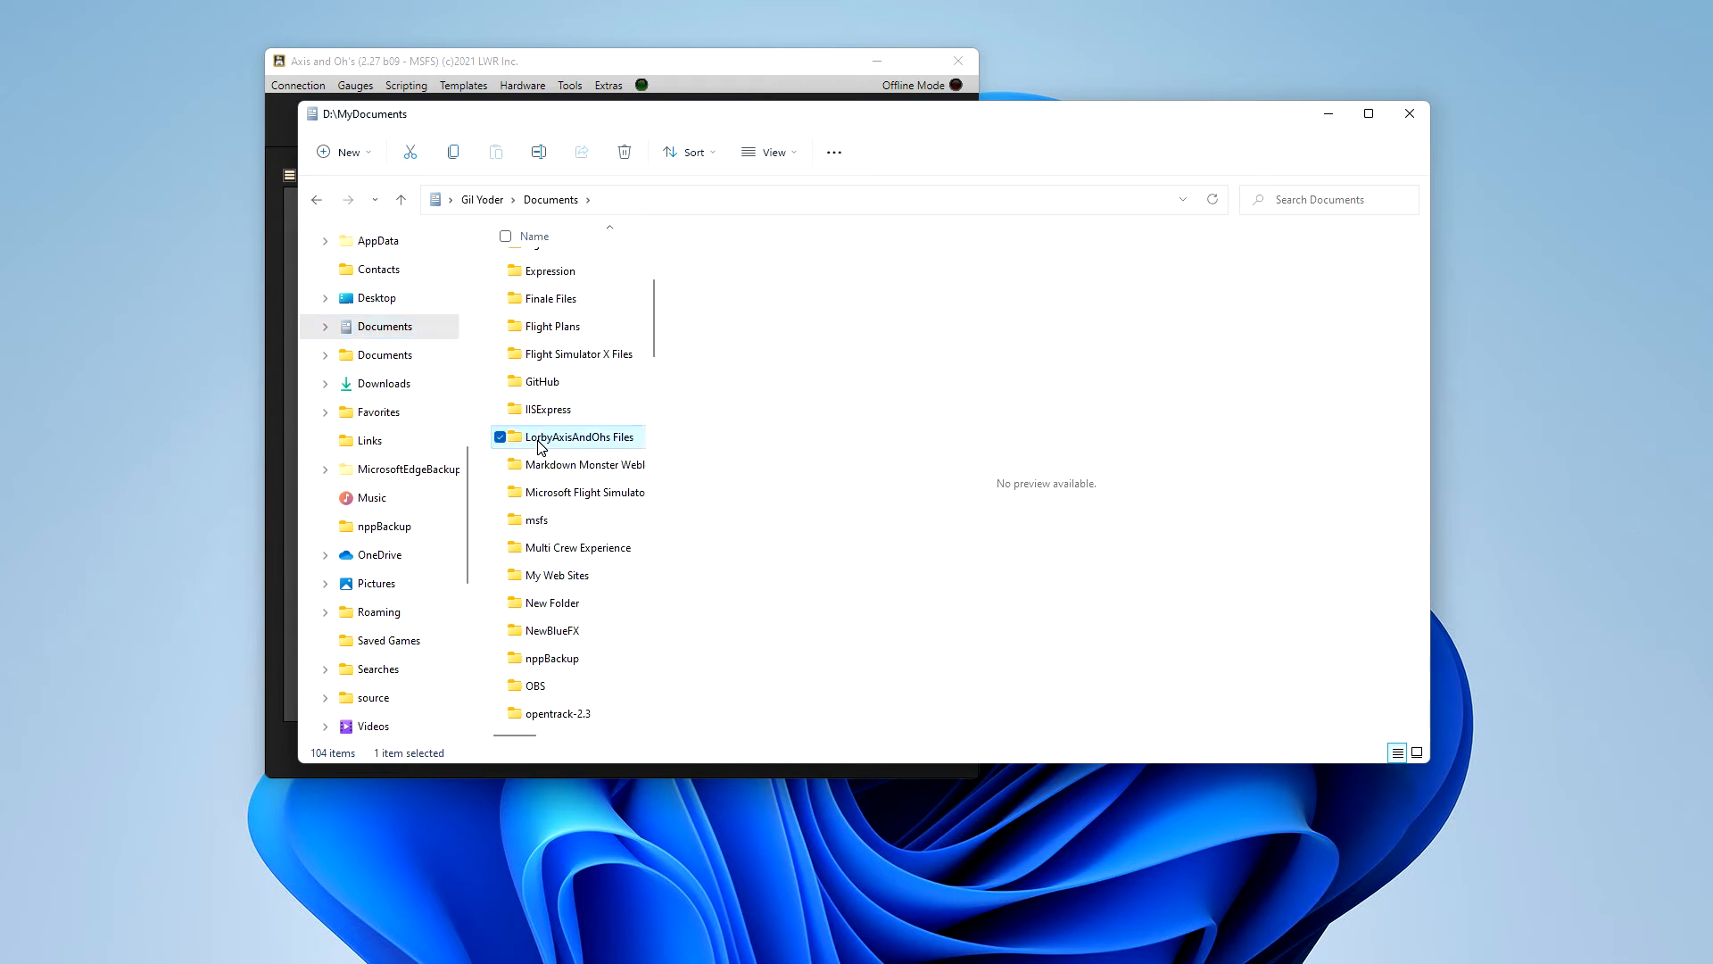
double_click(553, 262)
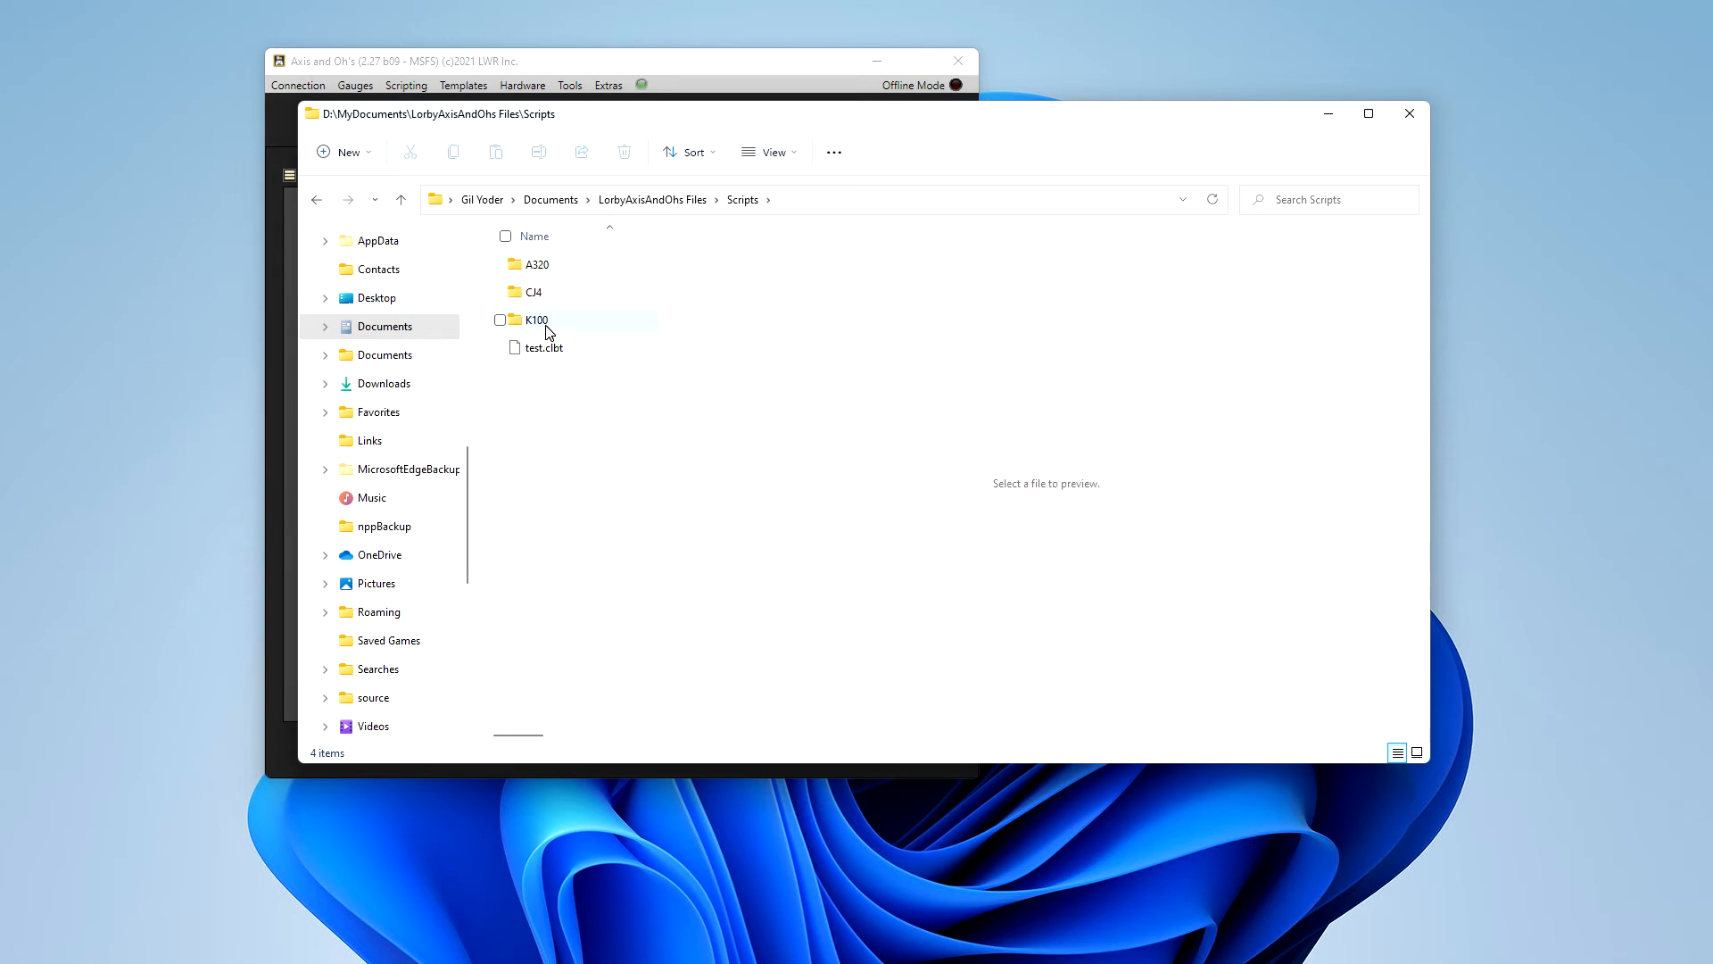
click(546, 331)
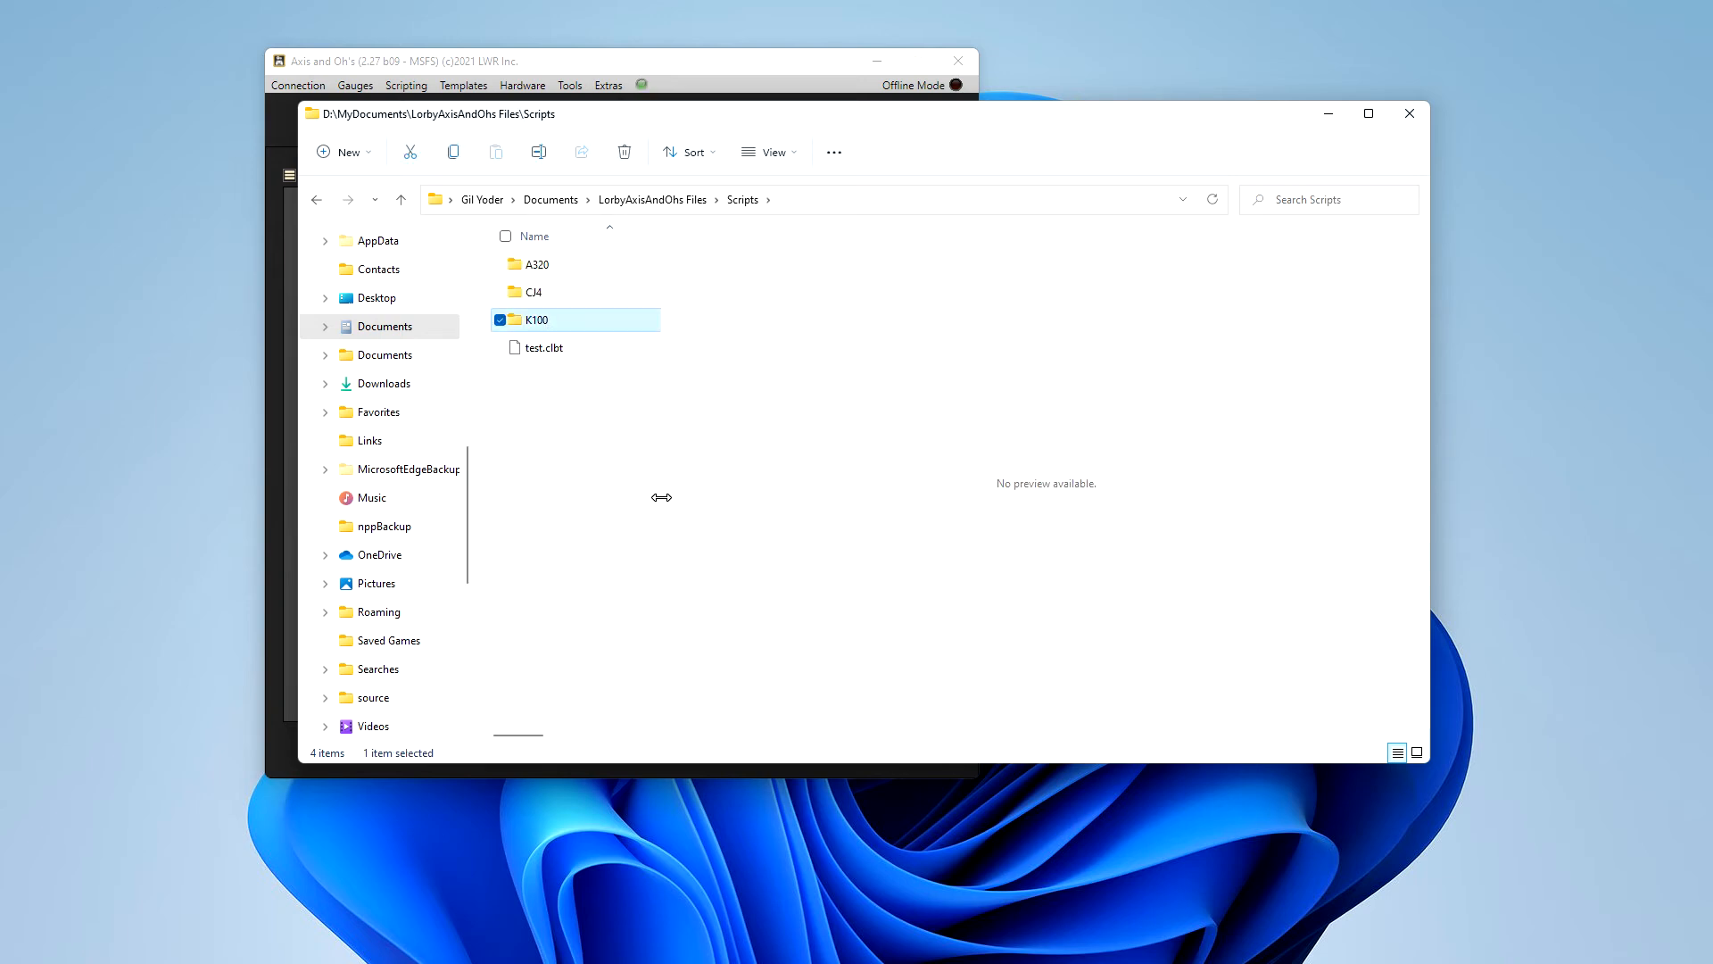
double_click(540, 323)
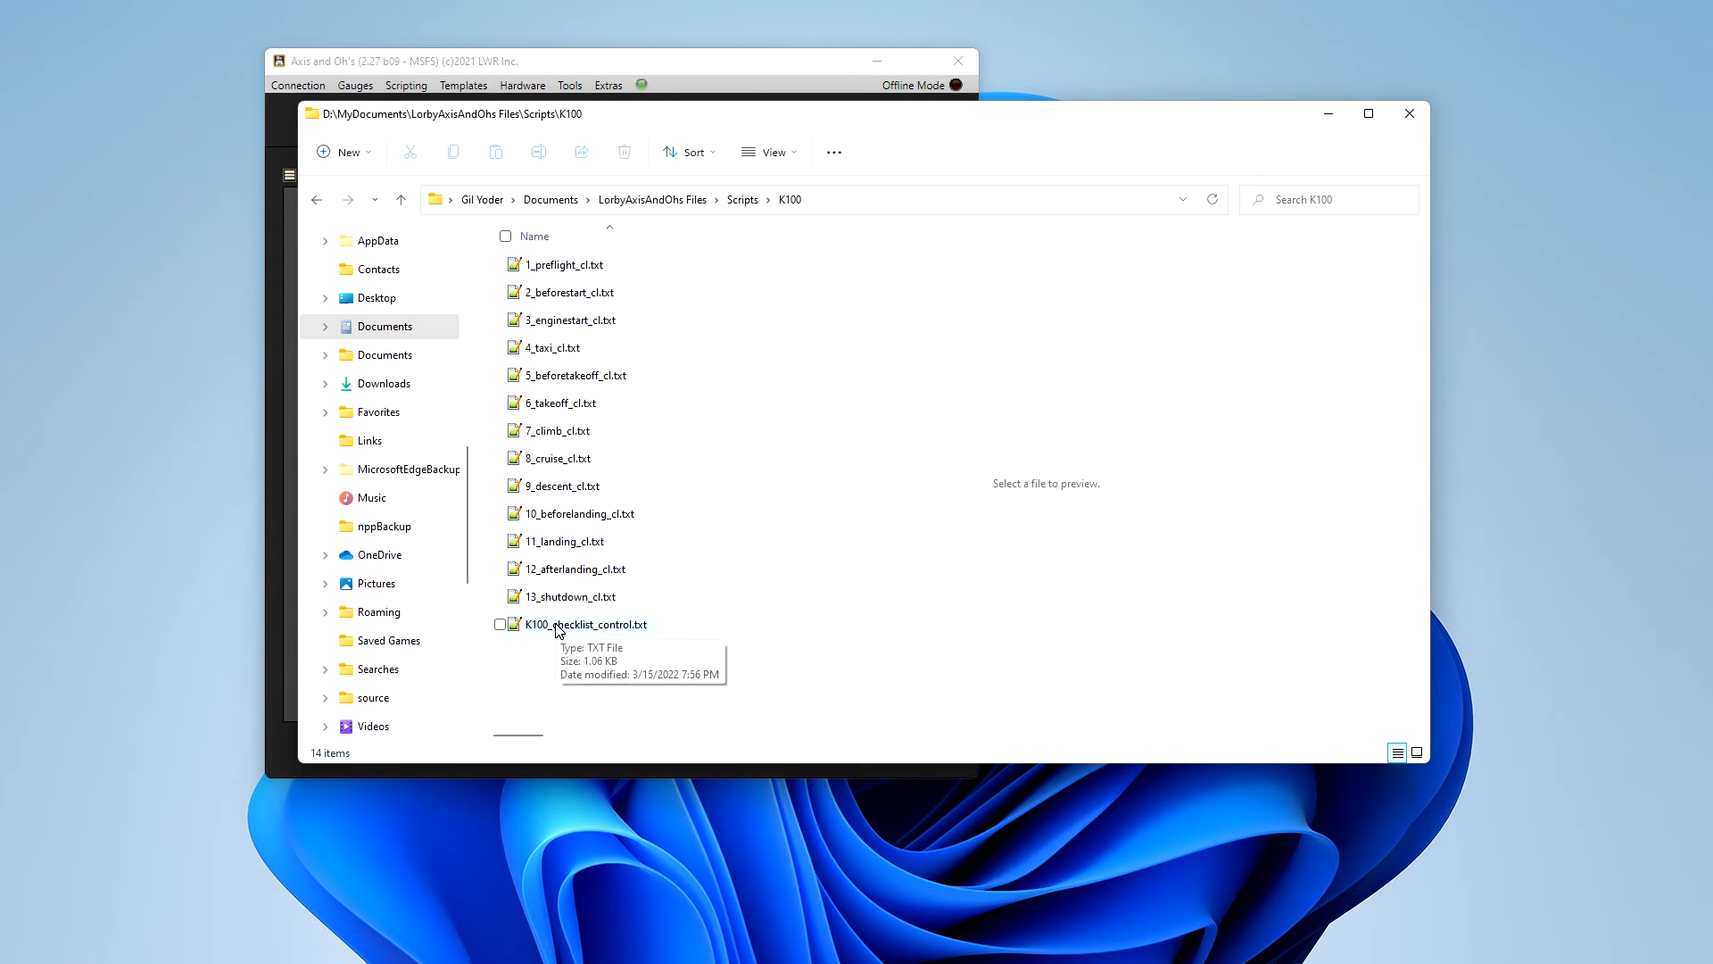
click(559, 628)
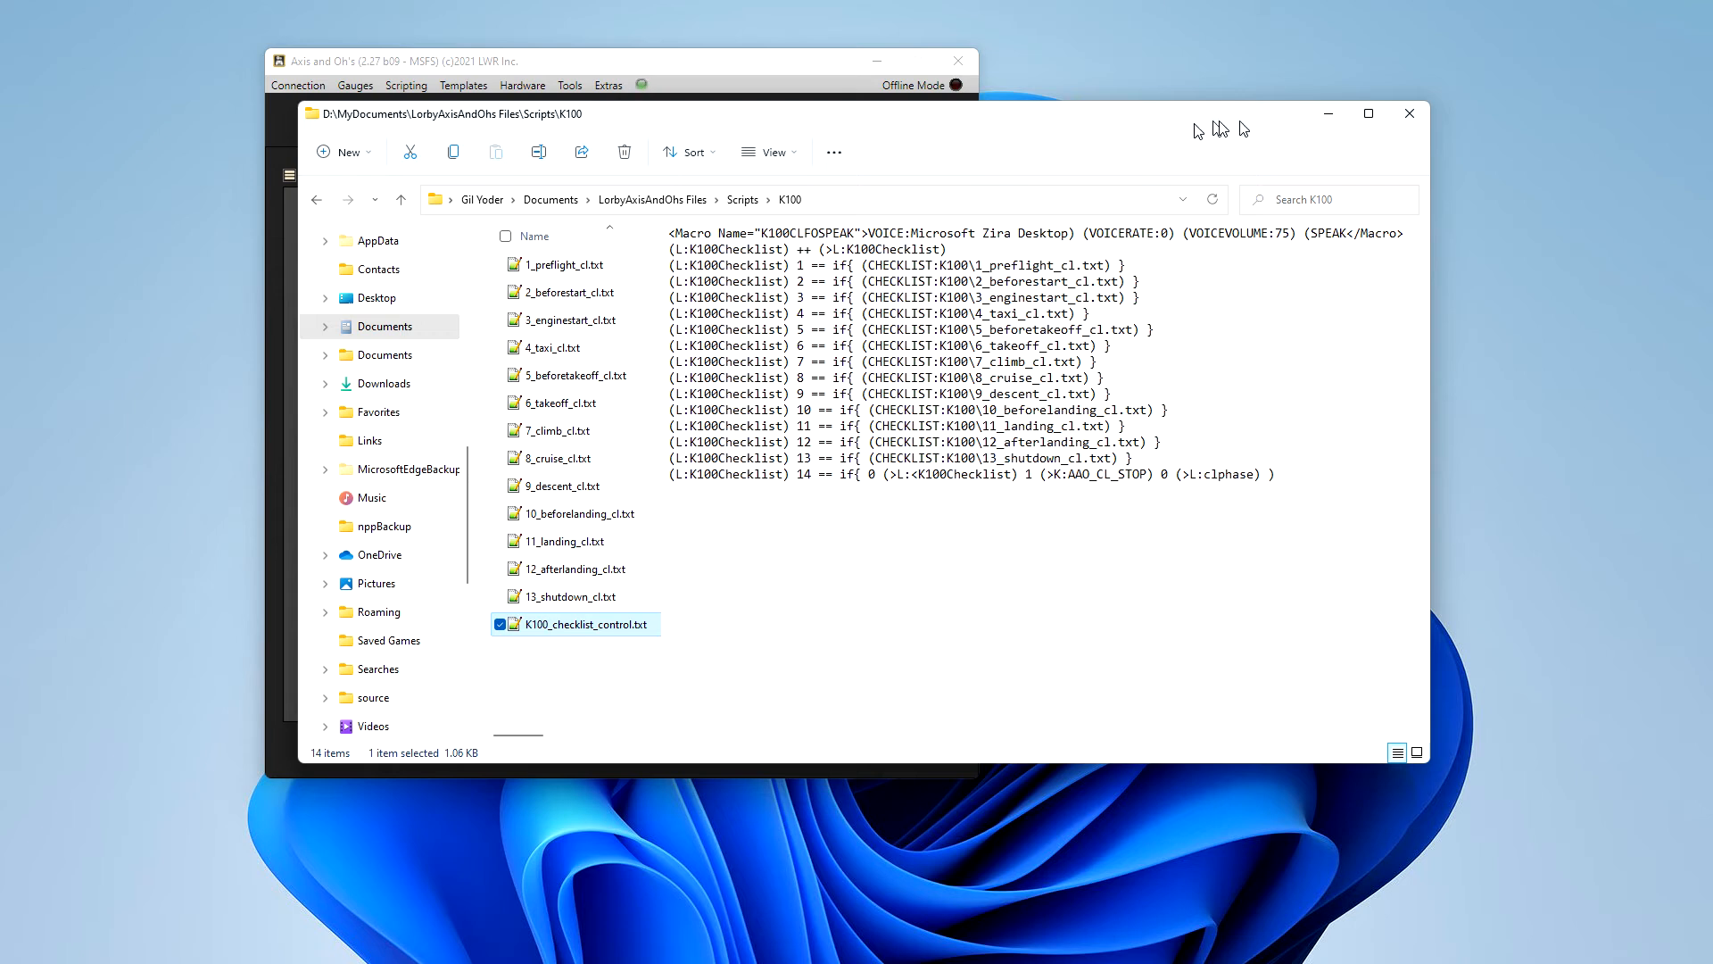
click(1419, 118)
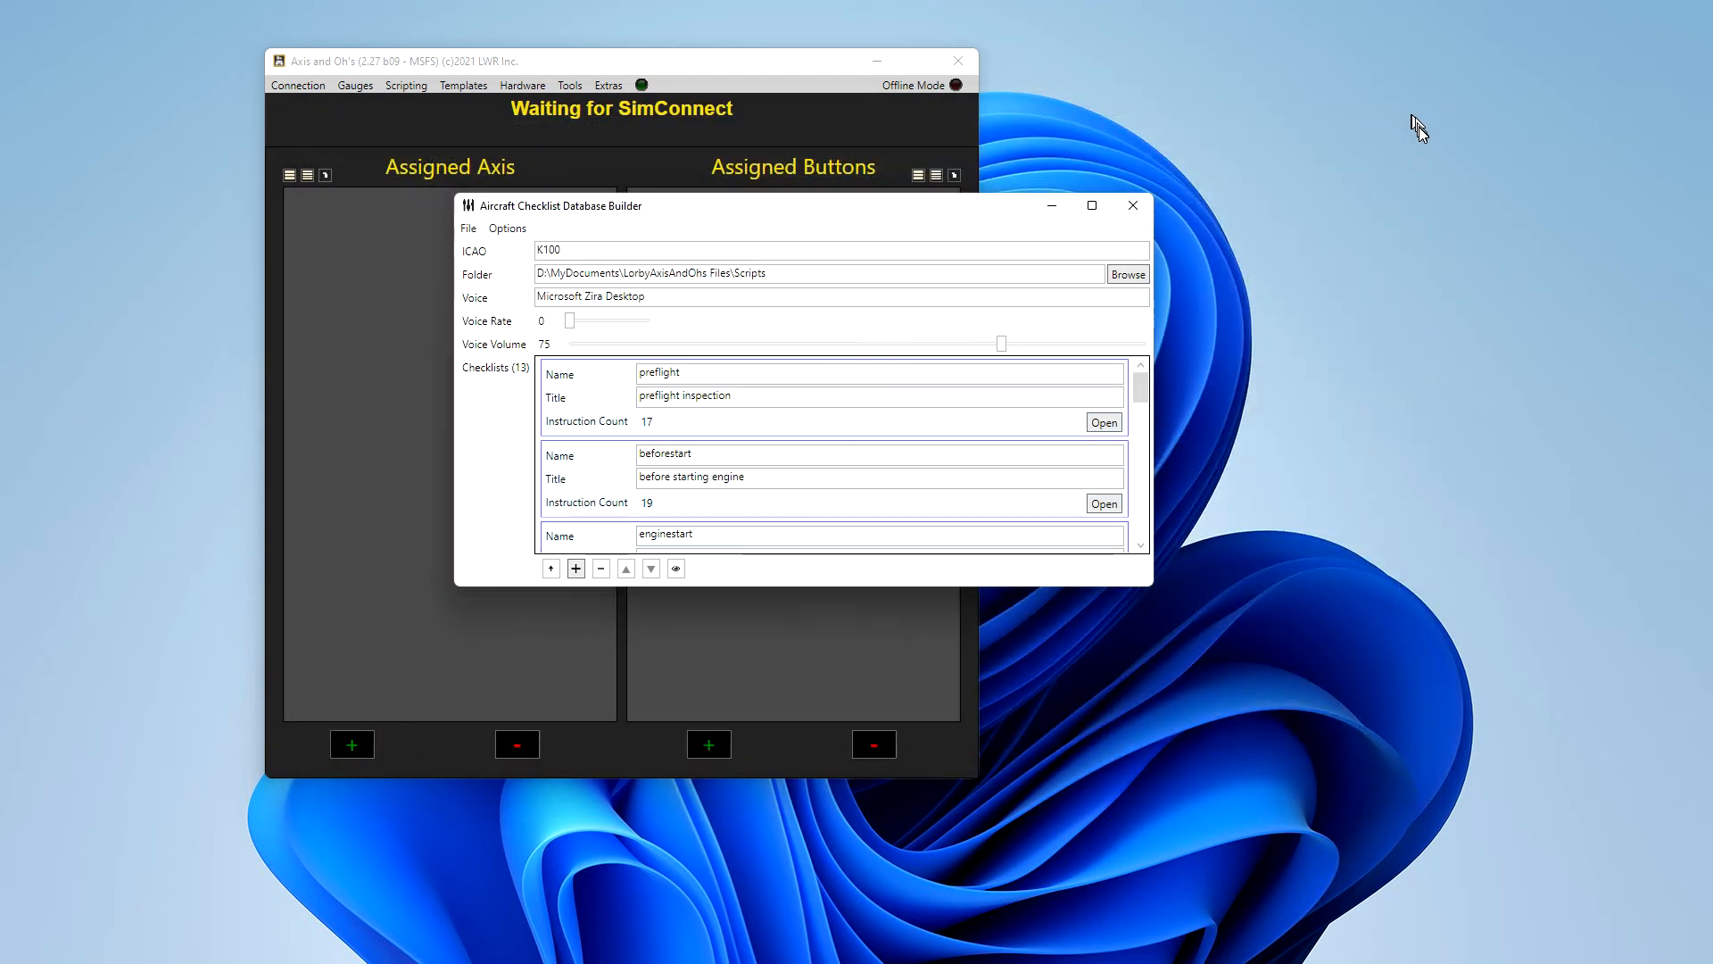
Step: Close the checklist builder, switch to Axis and Ohs in offline mode, and load the "Kodiak 100 tundra tyres, Factory paint B9" configuration
click(1133, 205)
drag(741, 69, 839, 35)
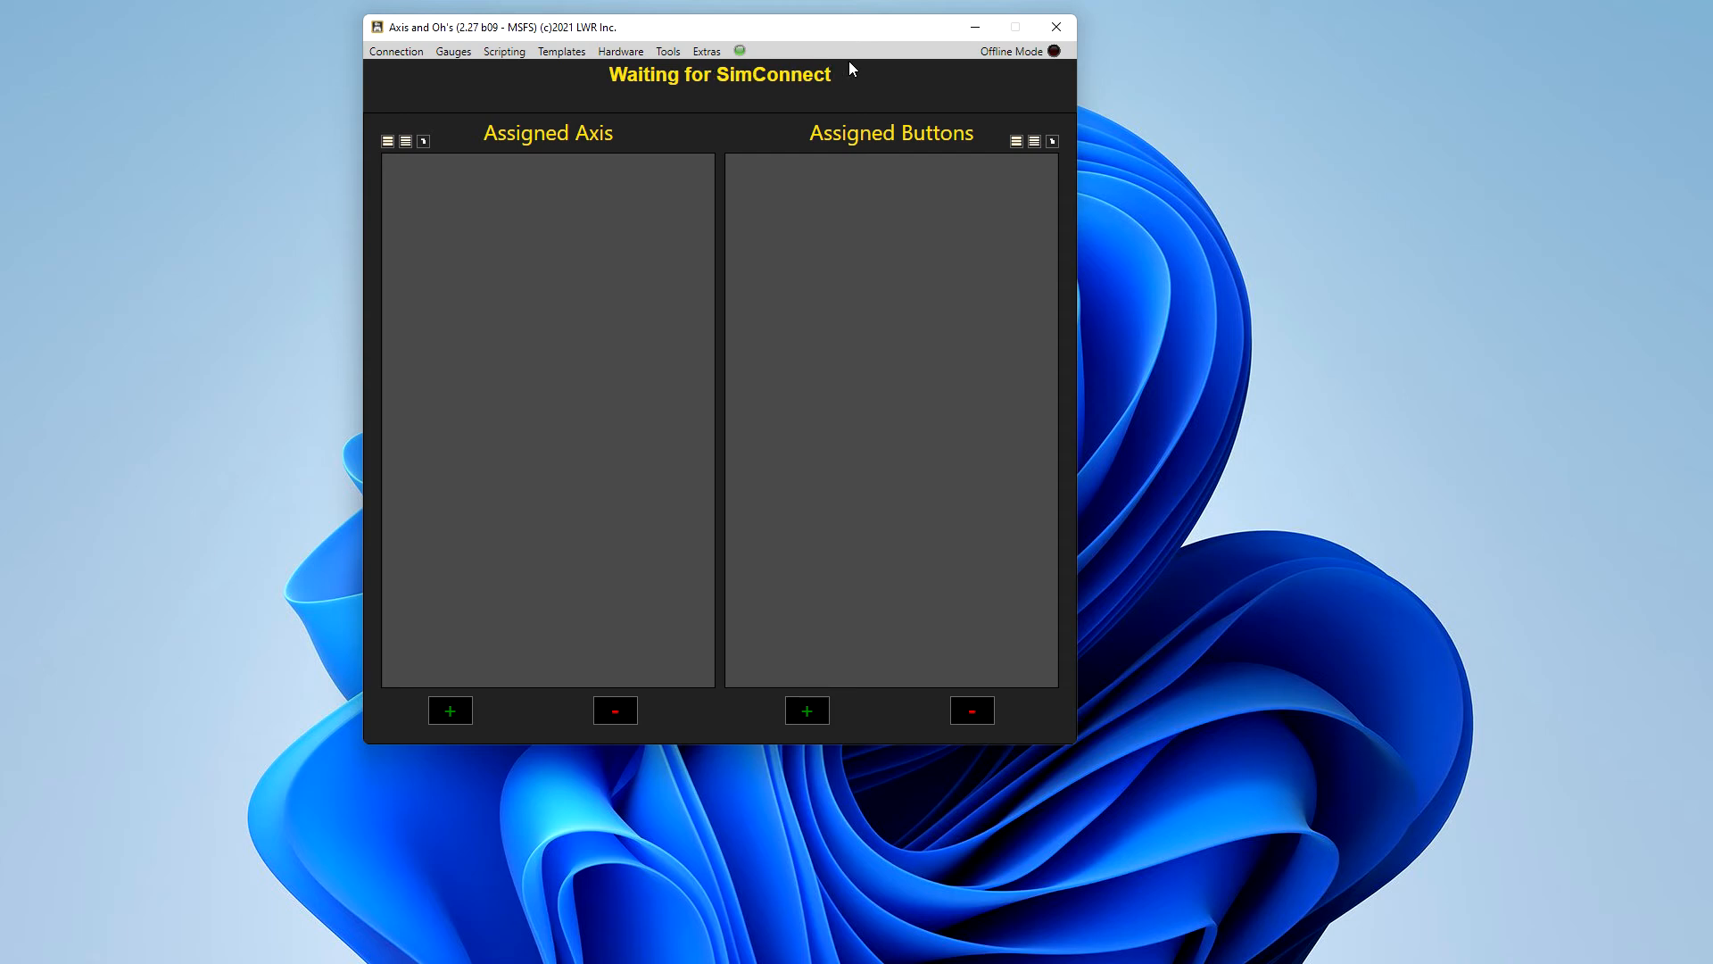
click(1019, 50)
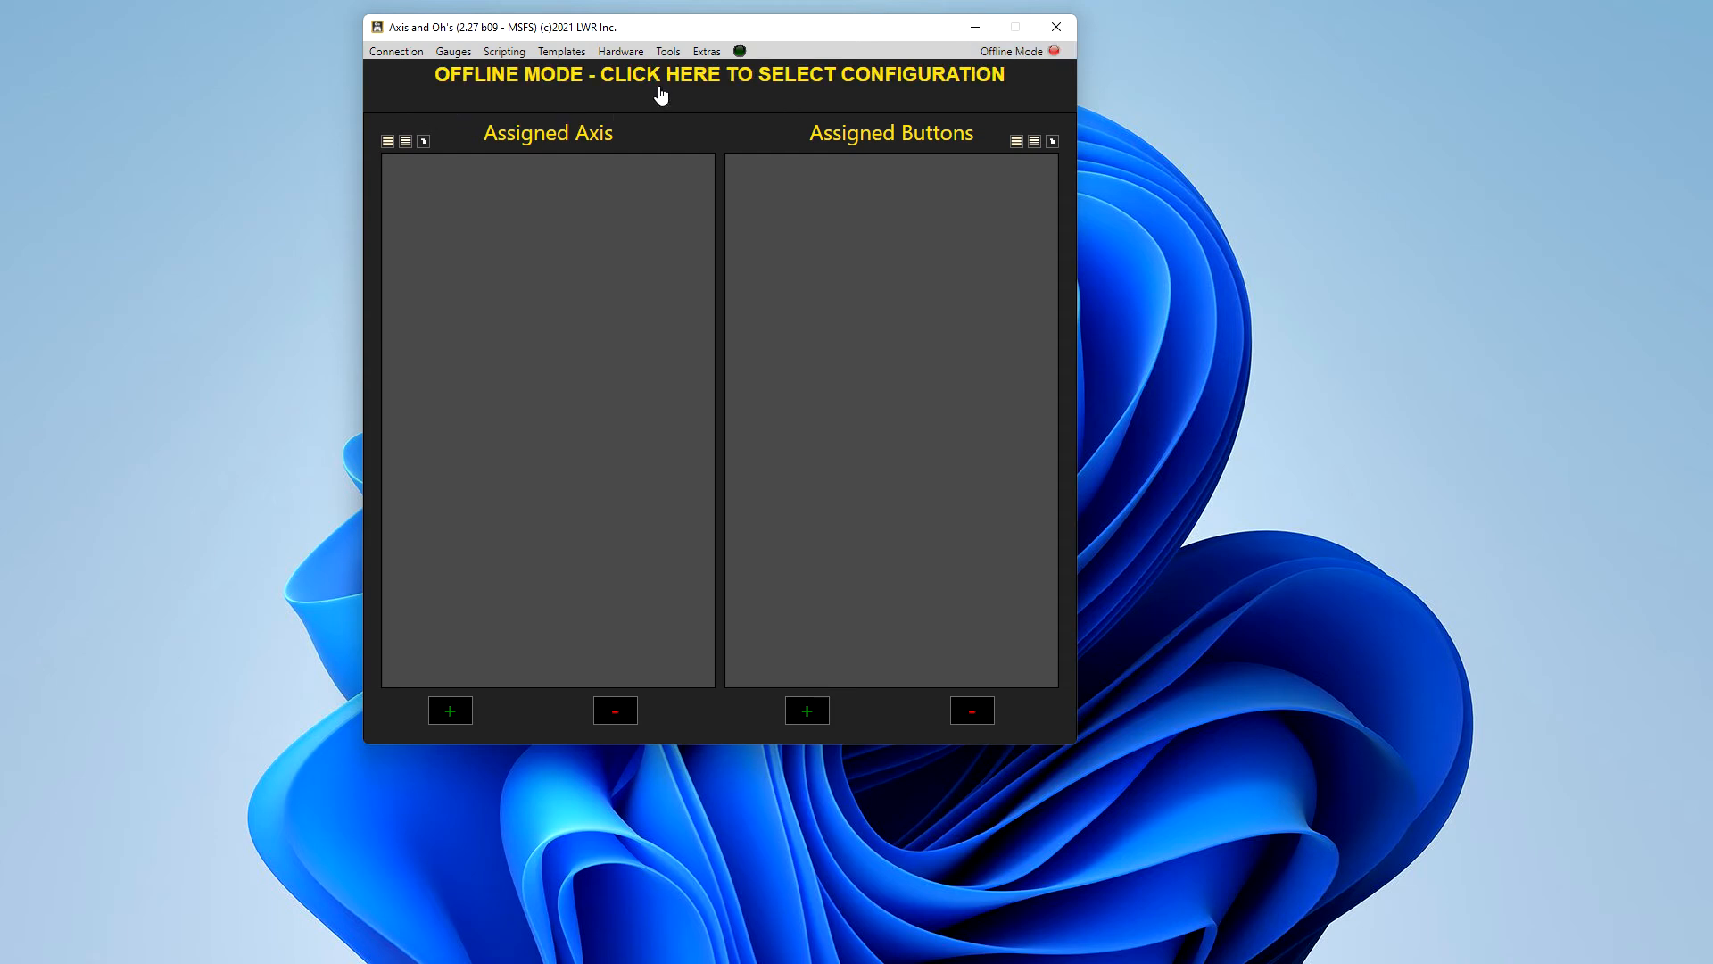
click(736, 78)
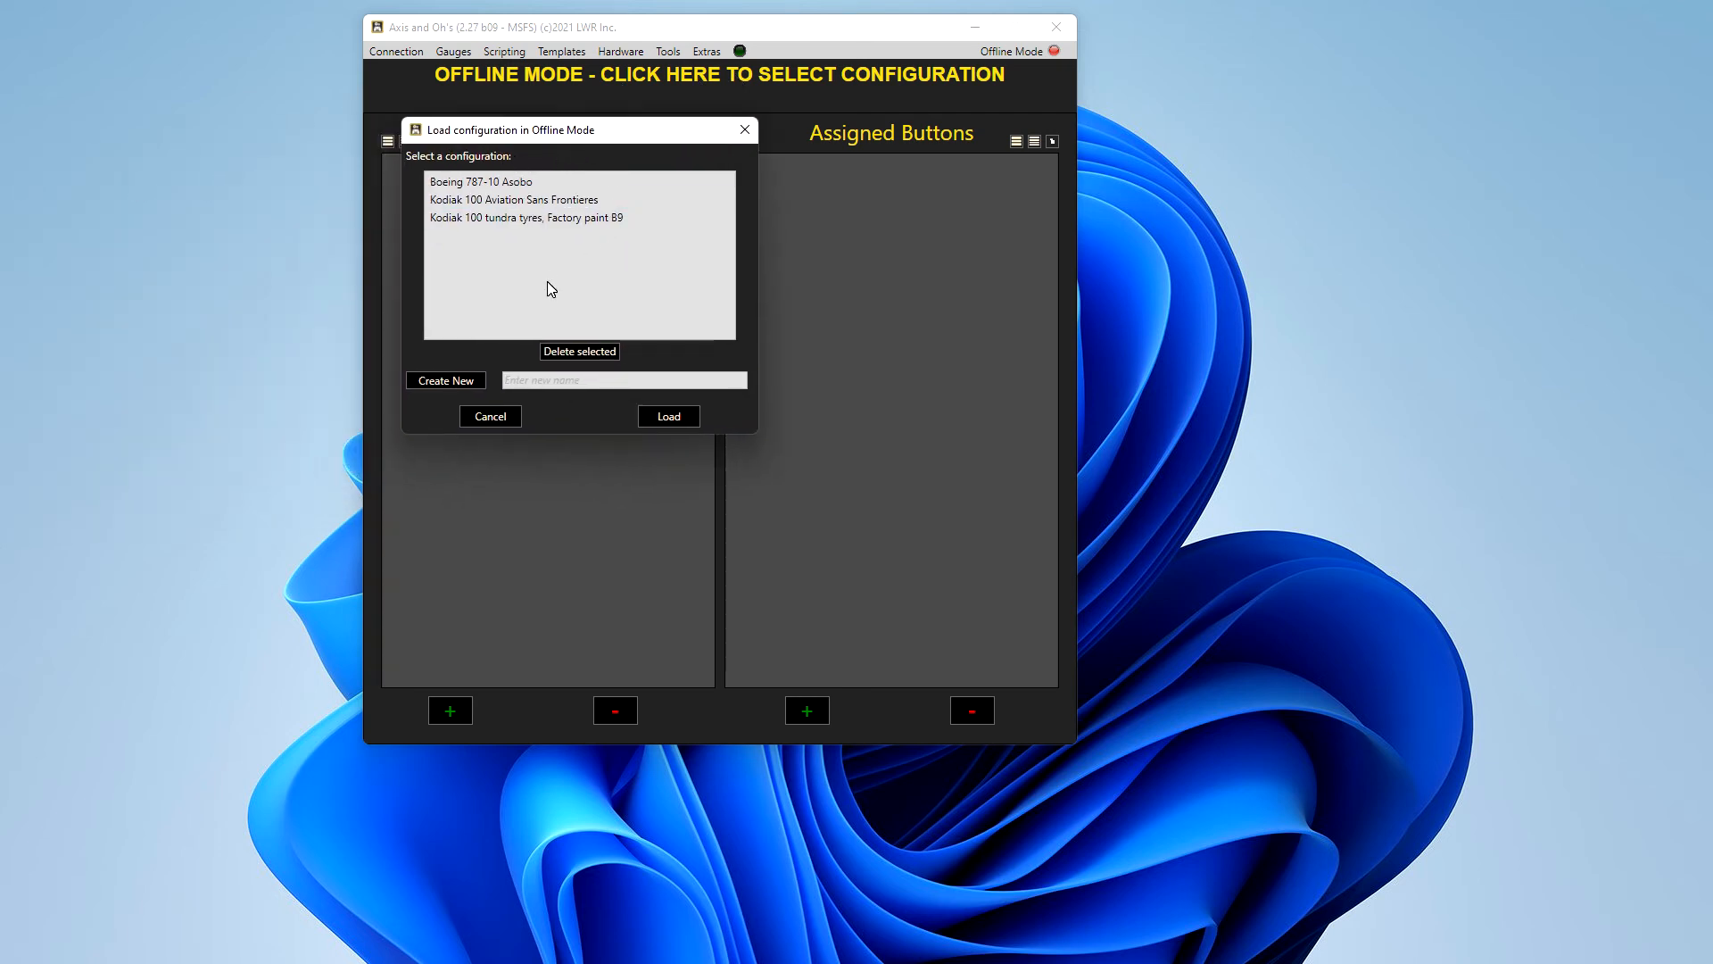
click(461, 217)
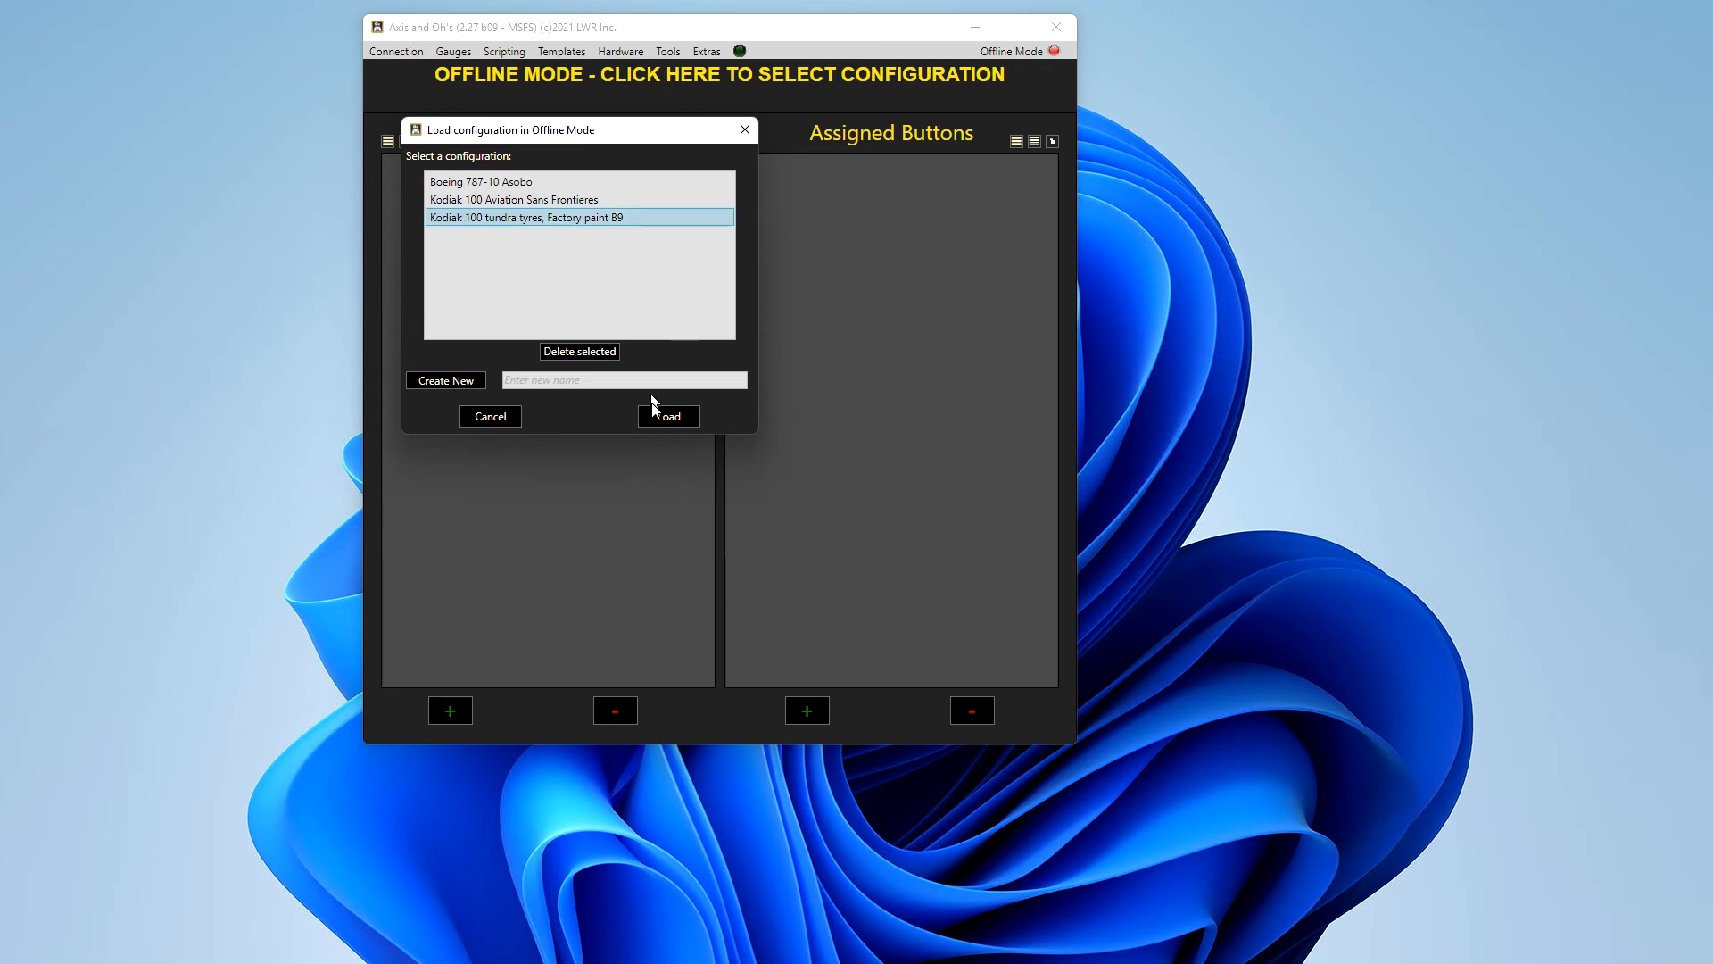
click(670, 417)
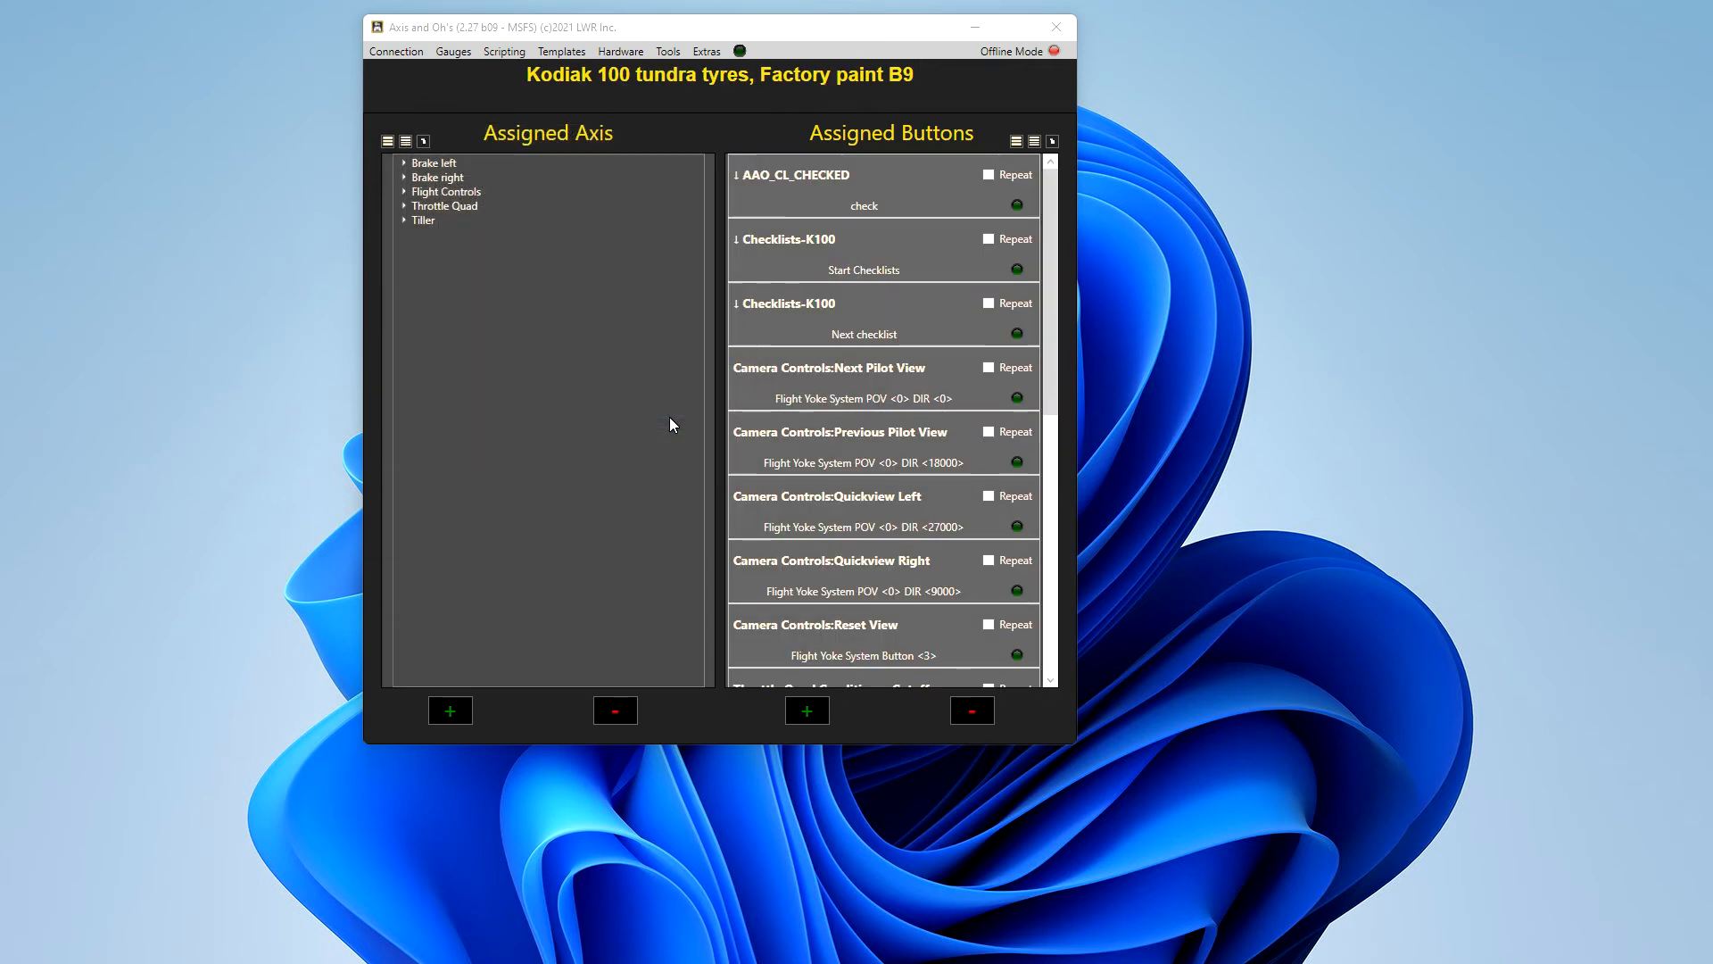
Step: Look through the assigned buttons, selecting the Voice Commands:PTT assignment before returning to the checklist entries
drag(1055, 230, 1044, 500)
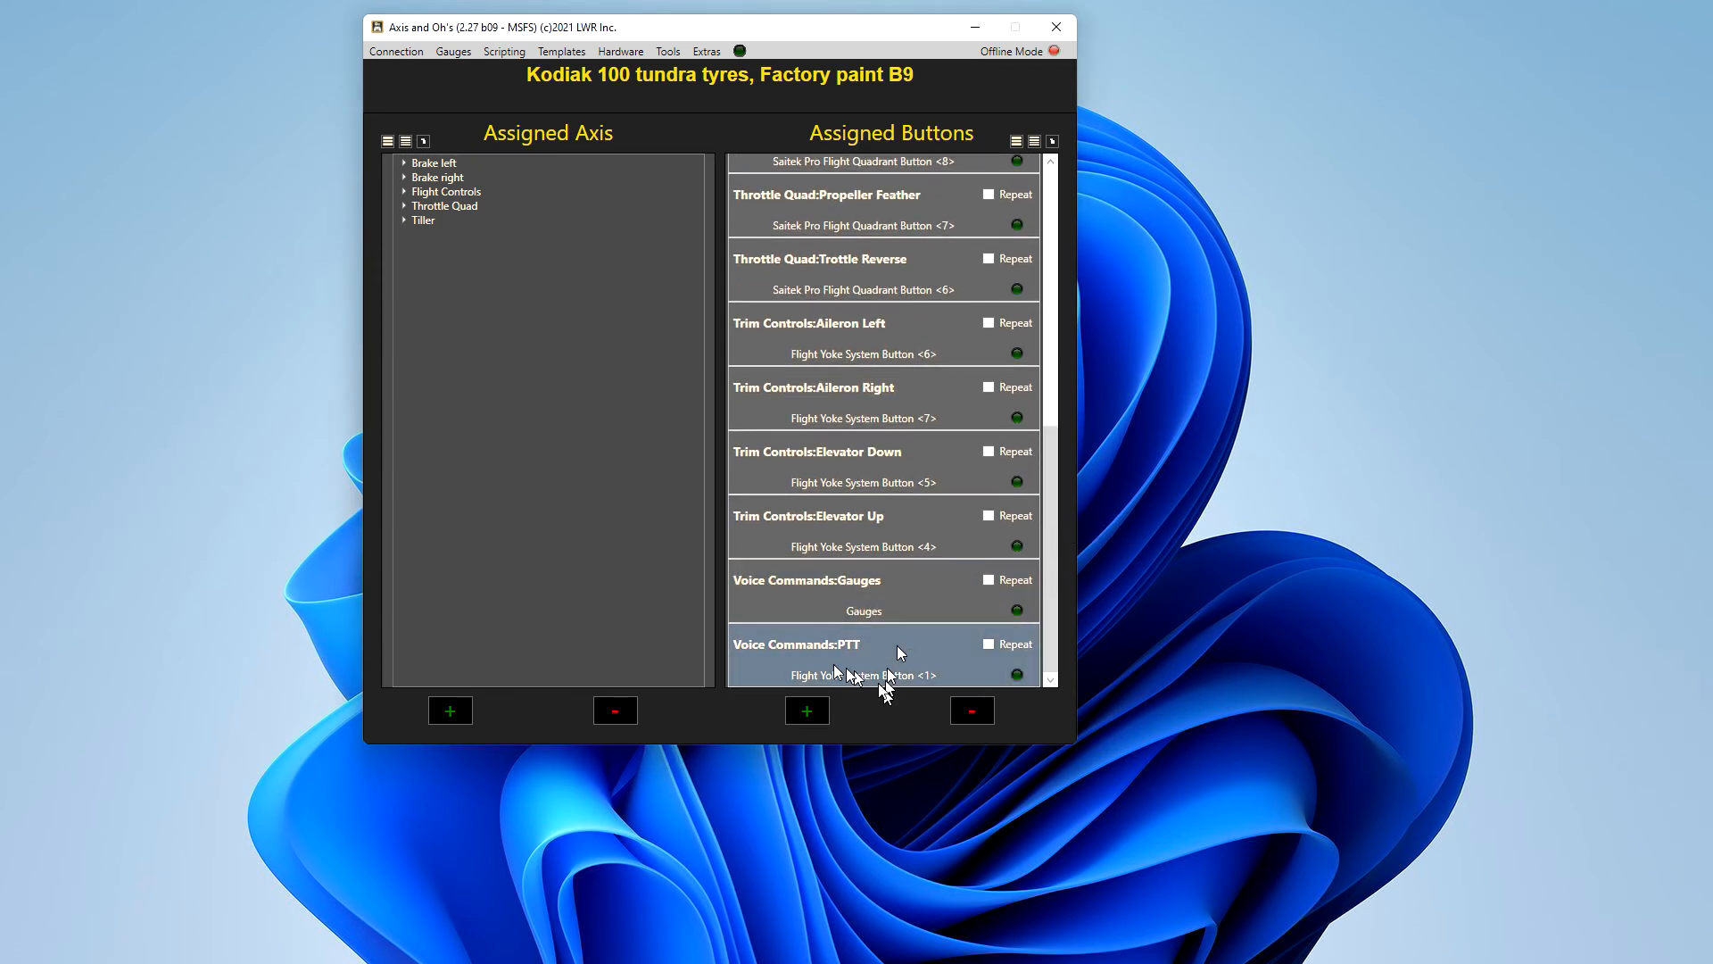
click(807, 669)
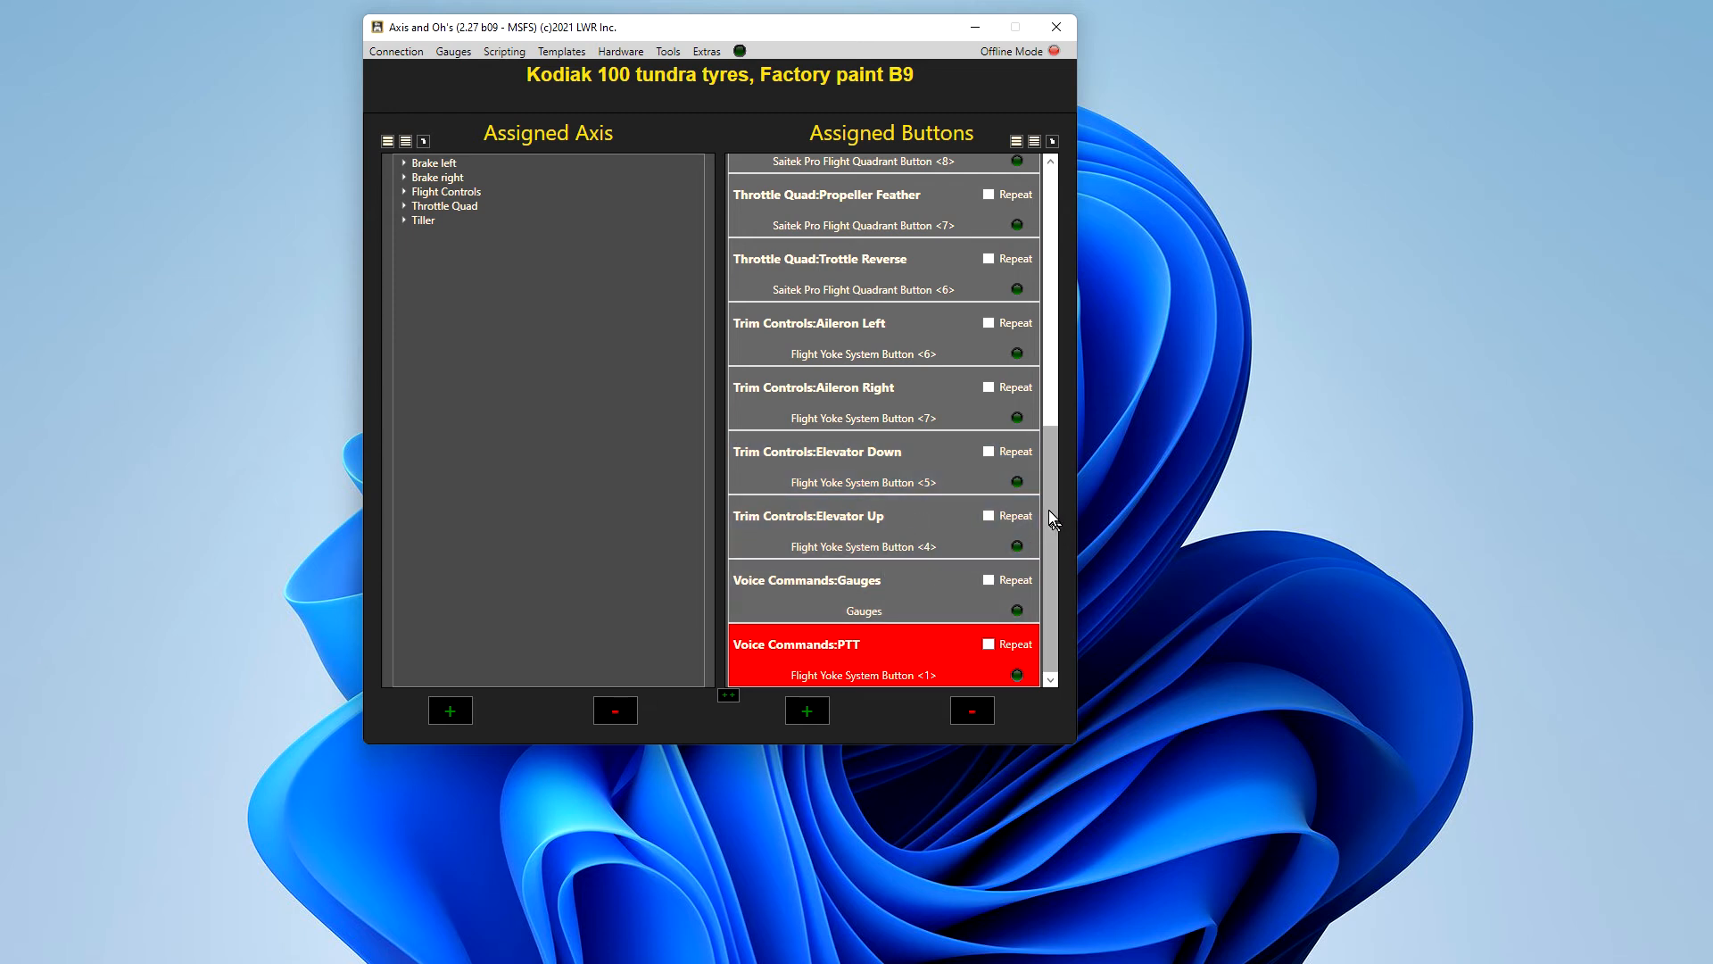
drag(1049, 510, 1083, 251)
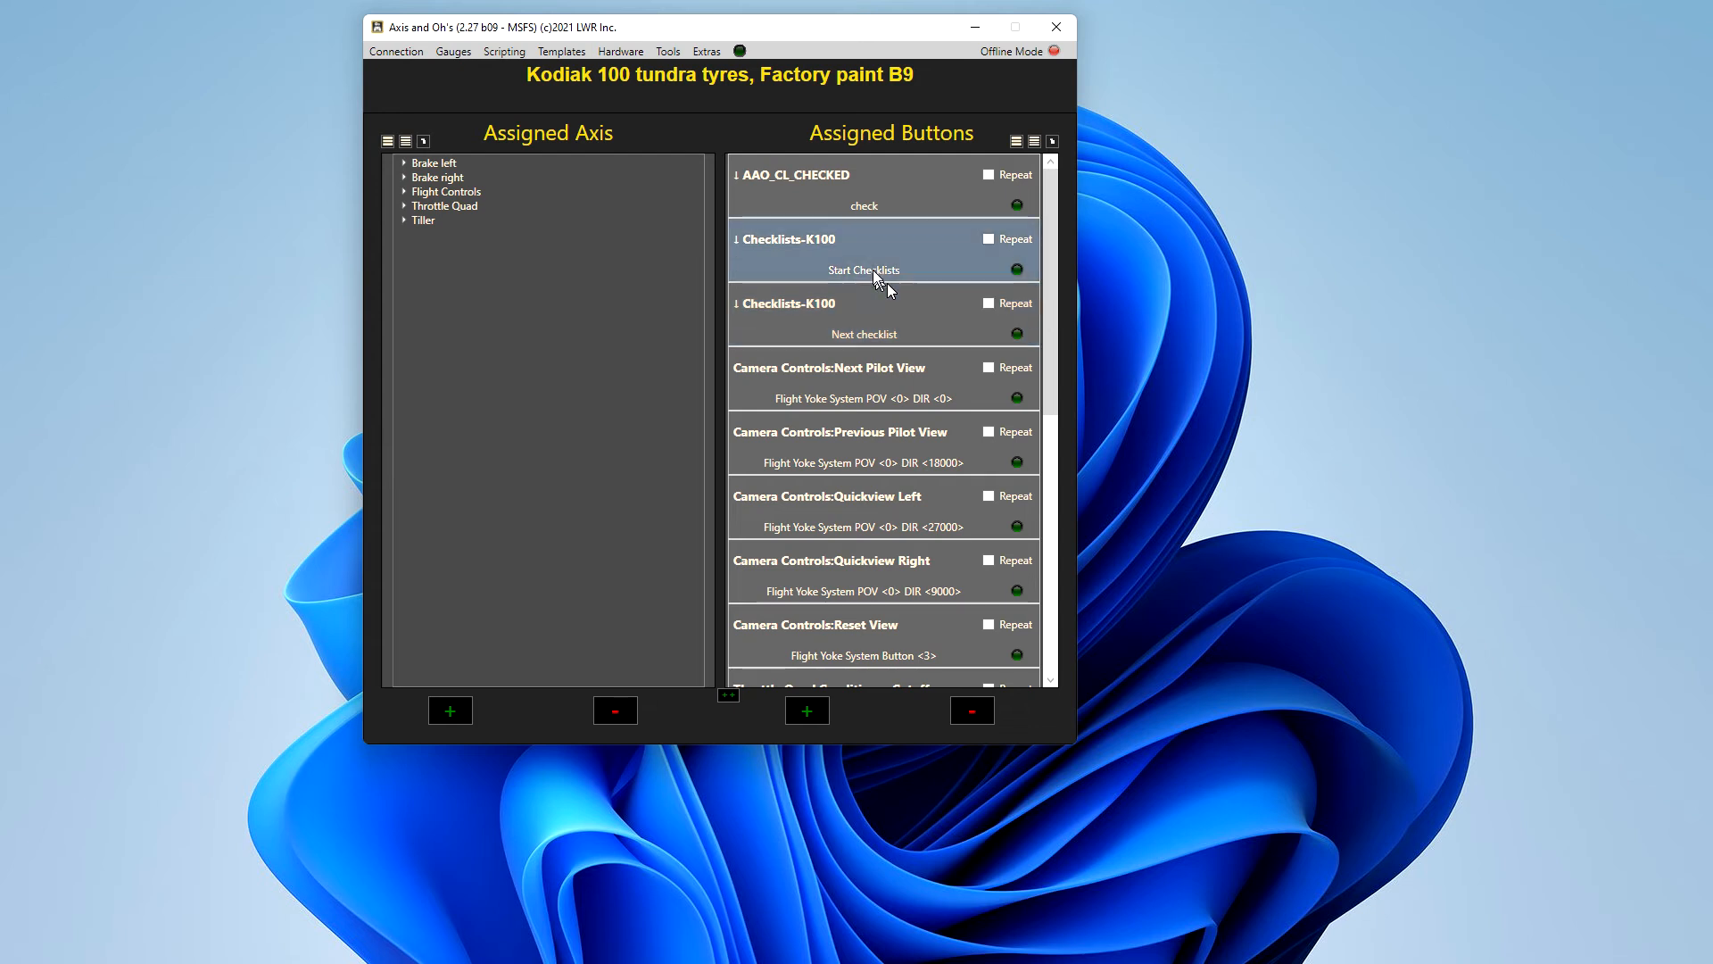
Step: Inspect the Start Checklists voice assignment and its Checklists-K100 RPN event in the simulator event list, and close both without saving
click(843, 255)
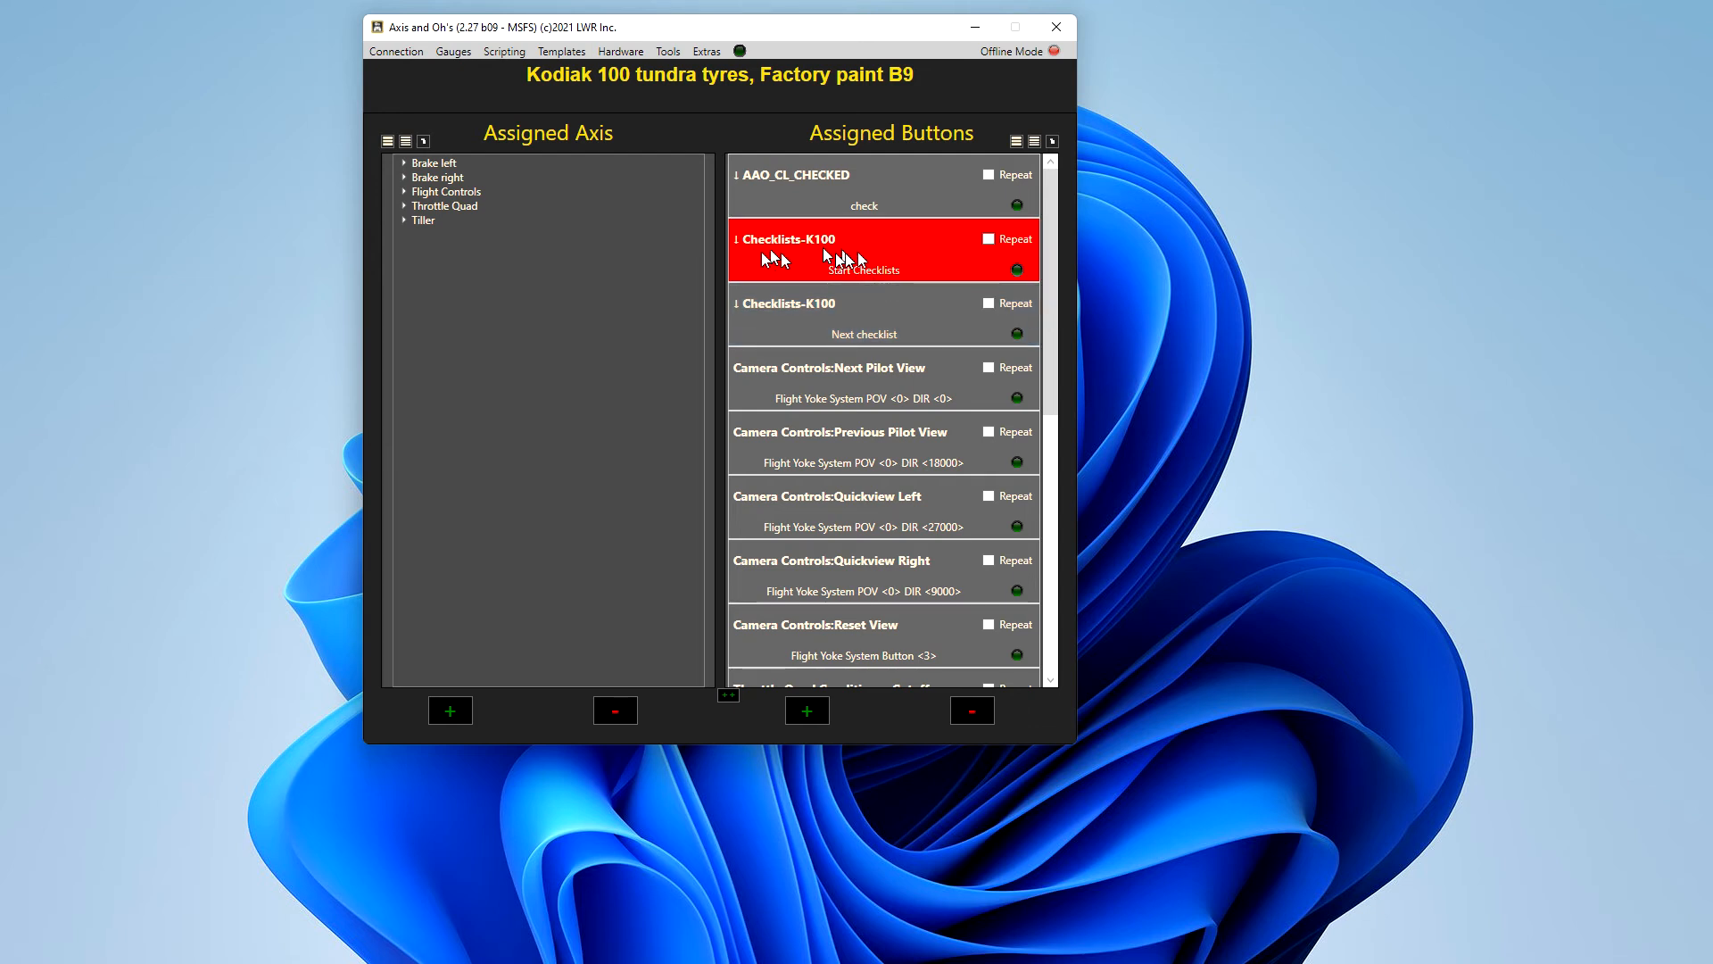
double_click(842, 260)
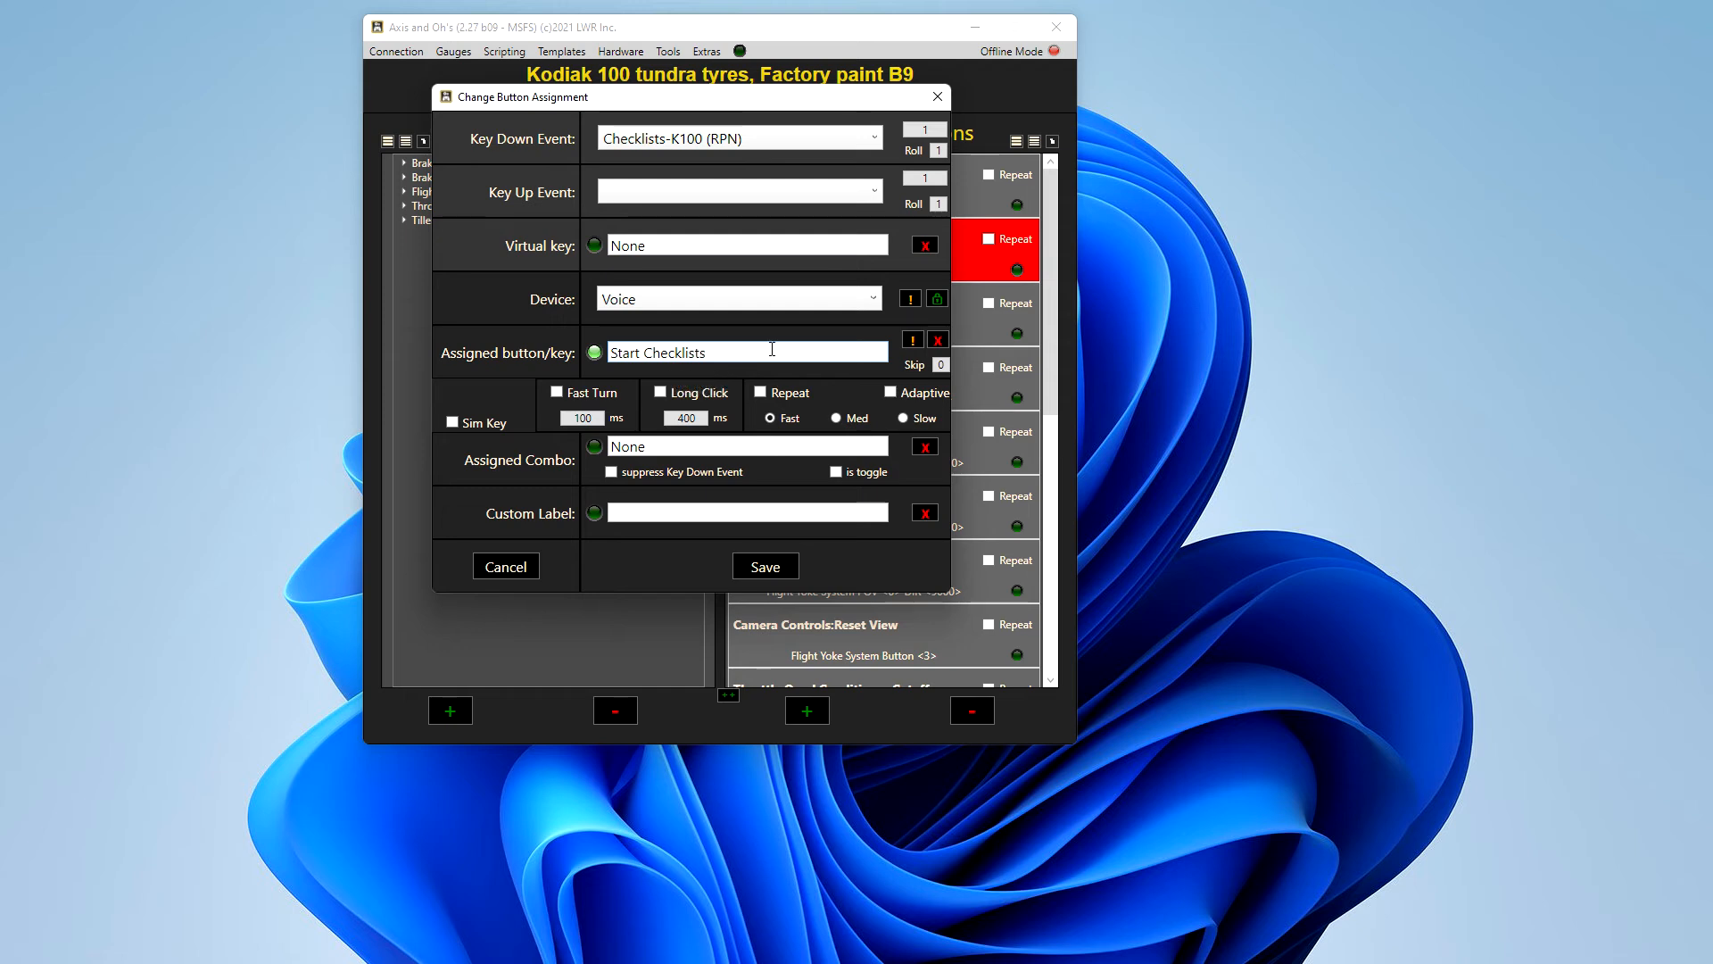
click(874, 143)
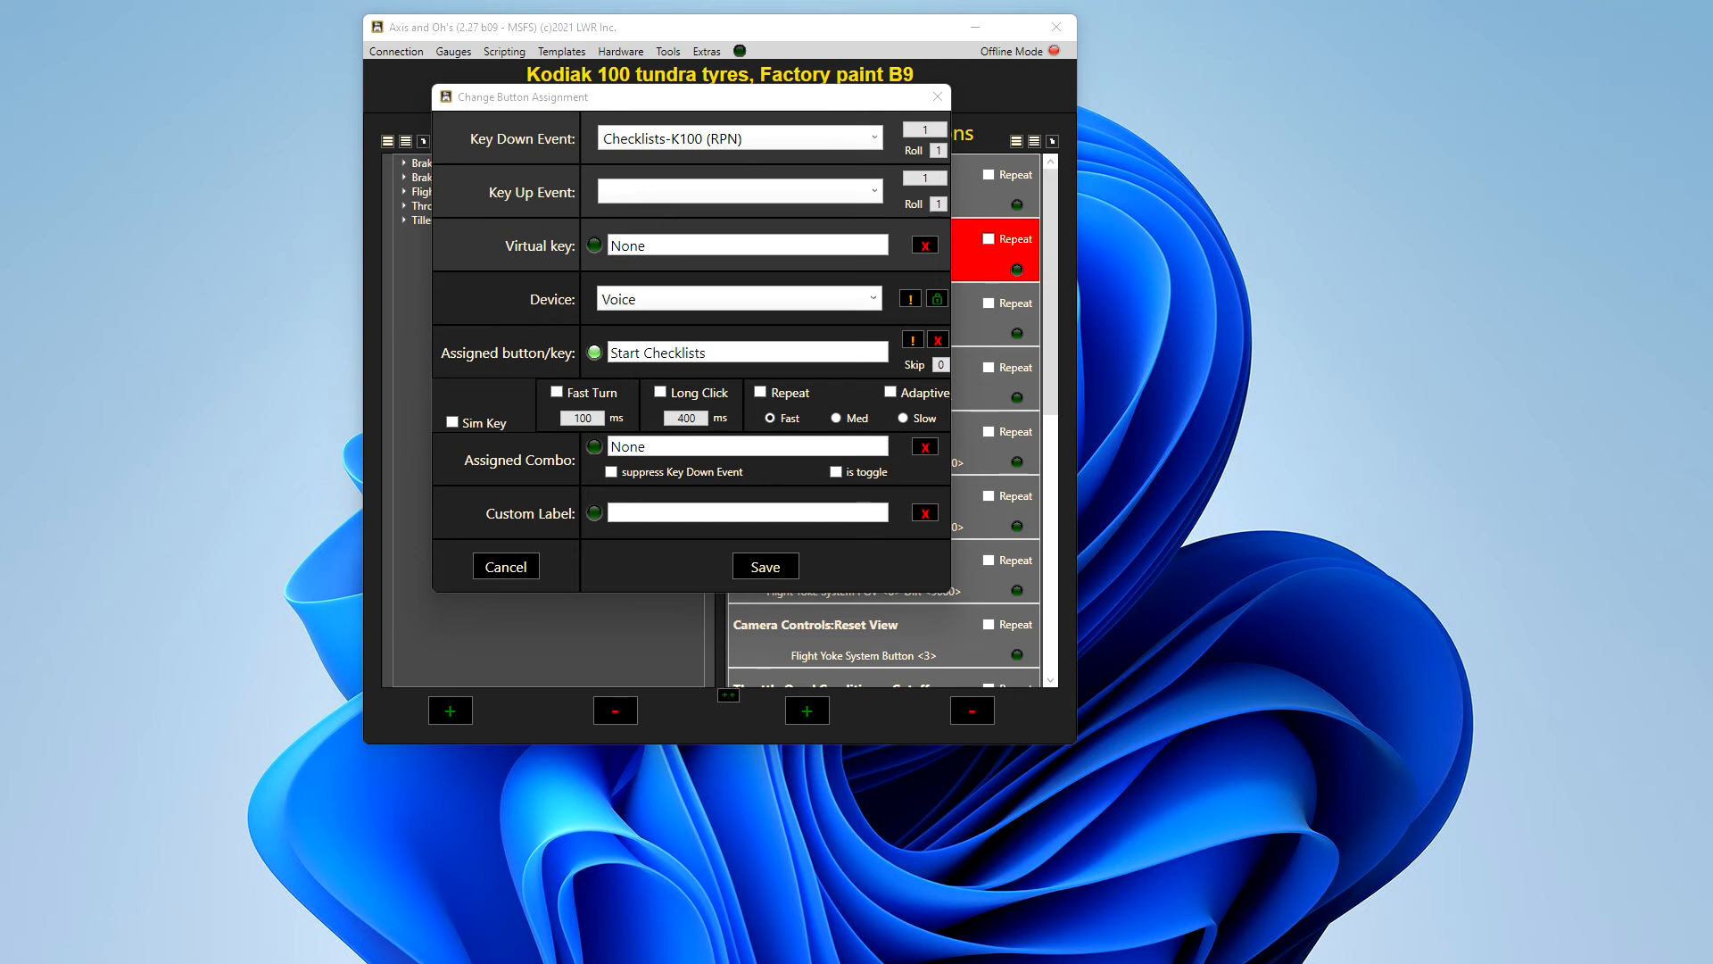
drag(0, 138, 382, 119)
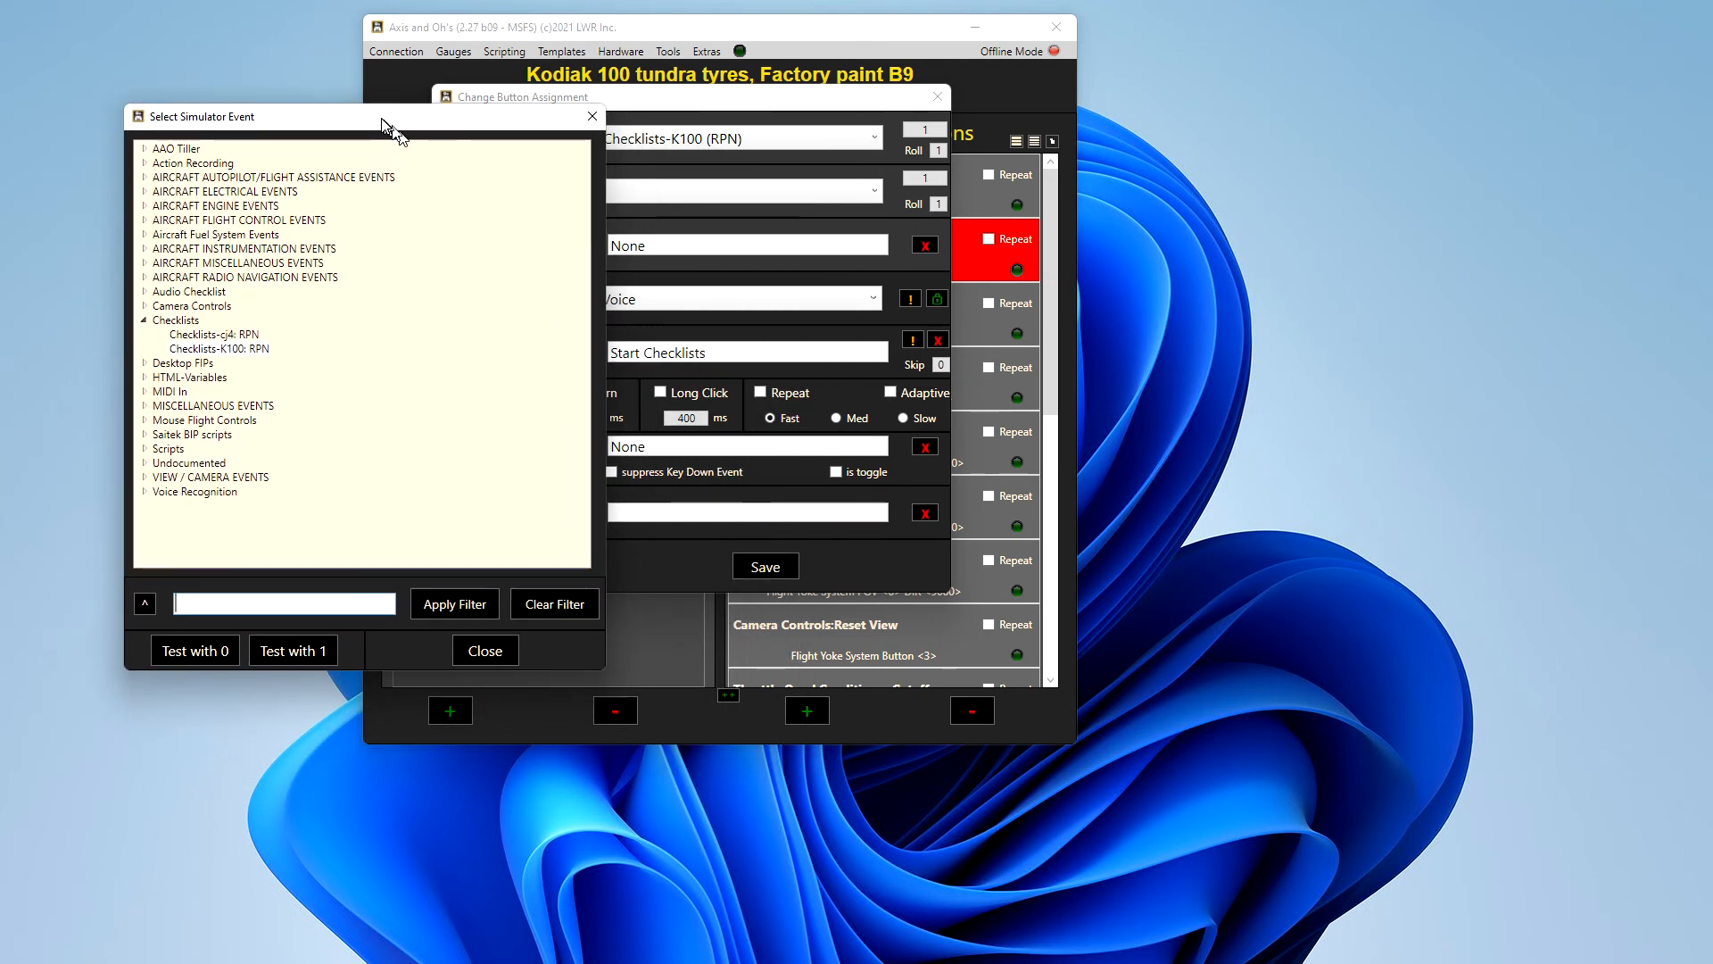
click(195, 351)
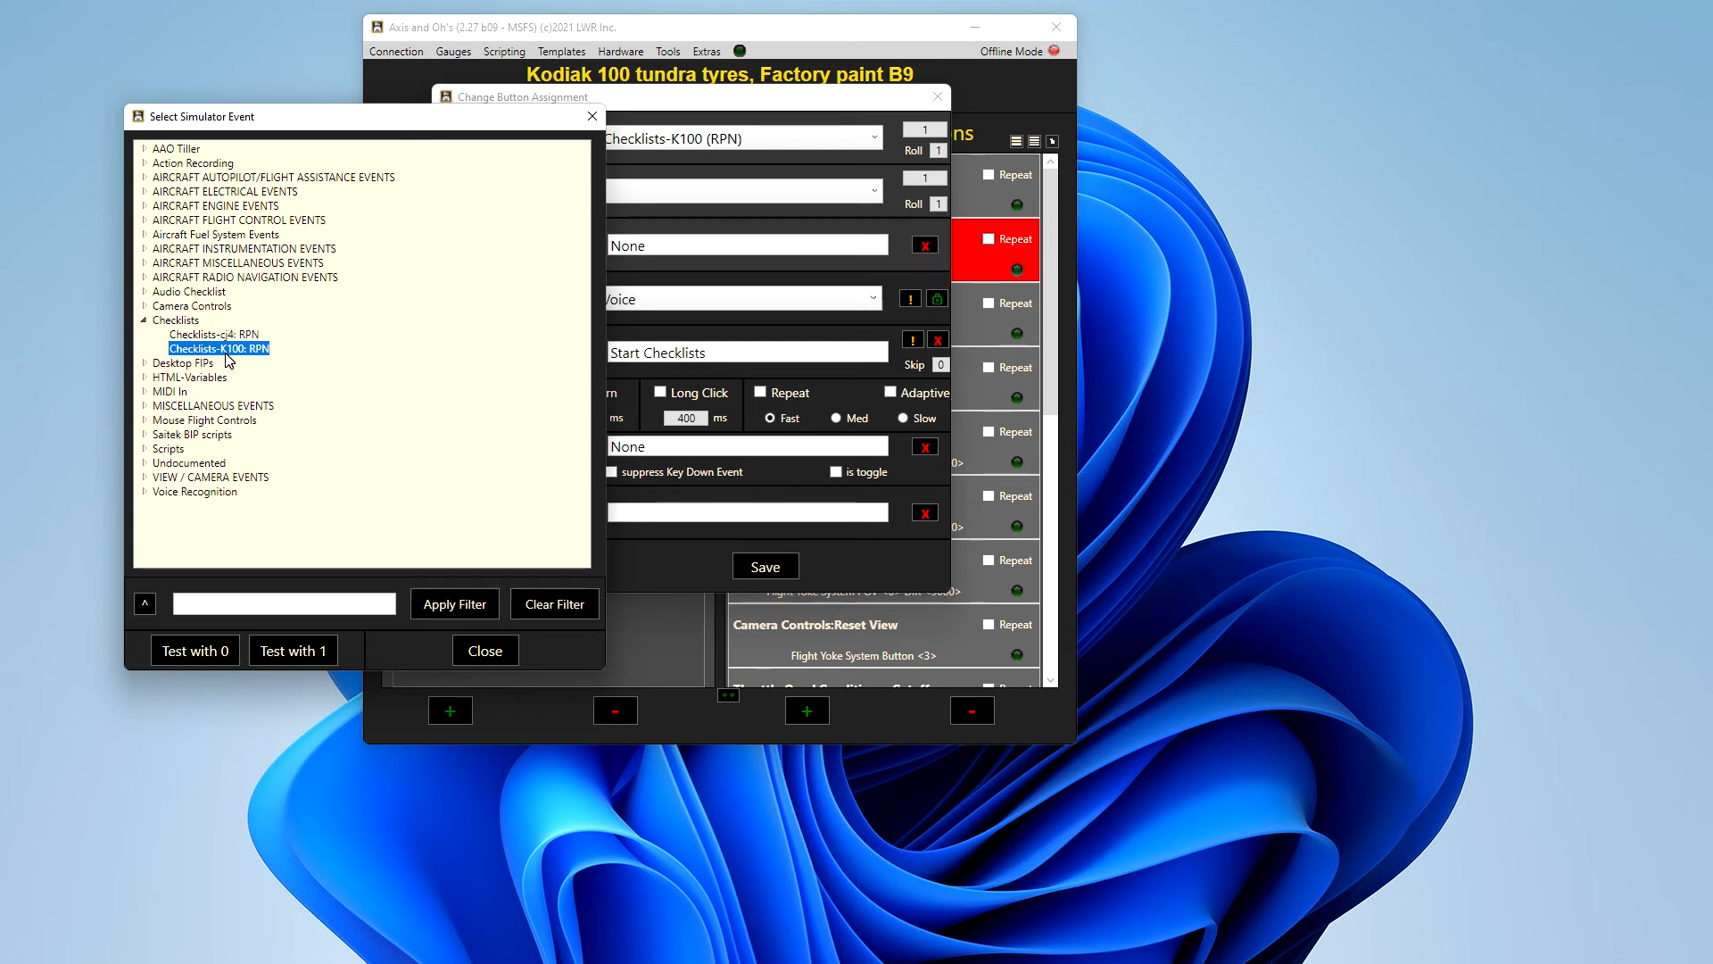
click(497, 652)
click(937, 96)
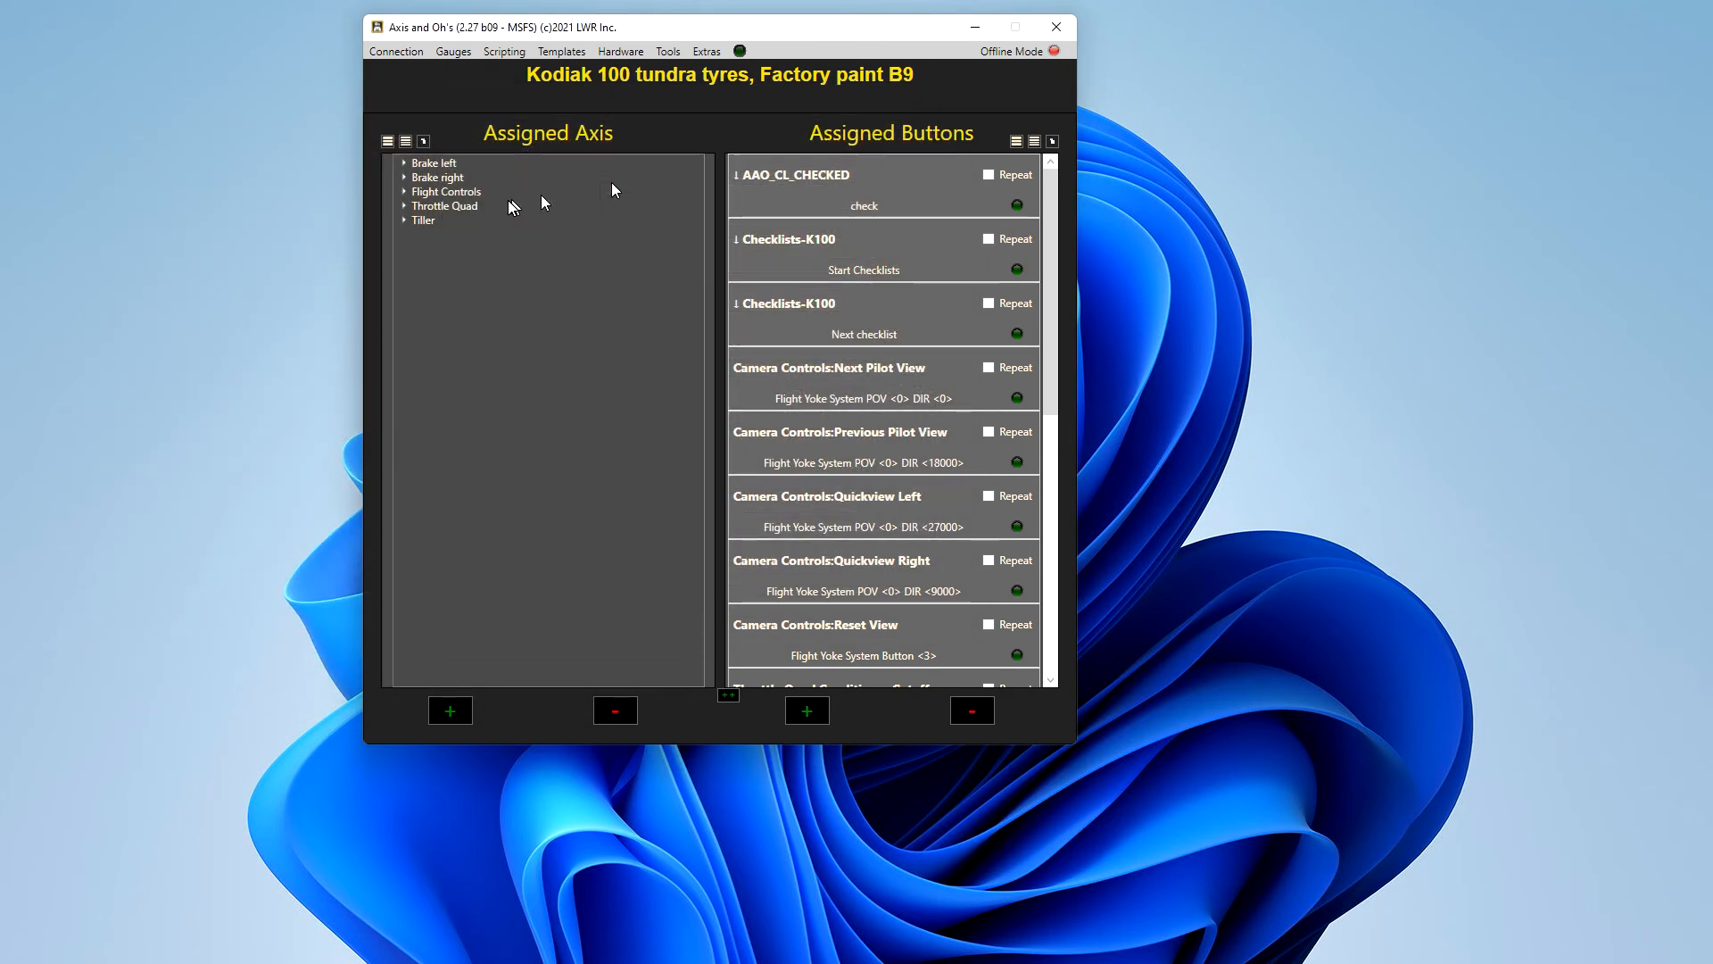
Step: View the K100 script of the Checklists group in the RPN Scripts Editor and close the editor
click(496, 50)
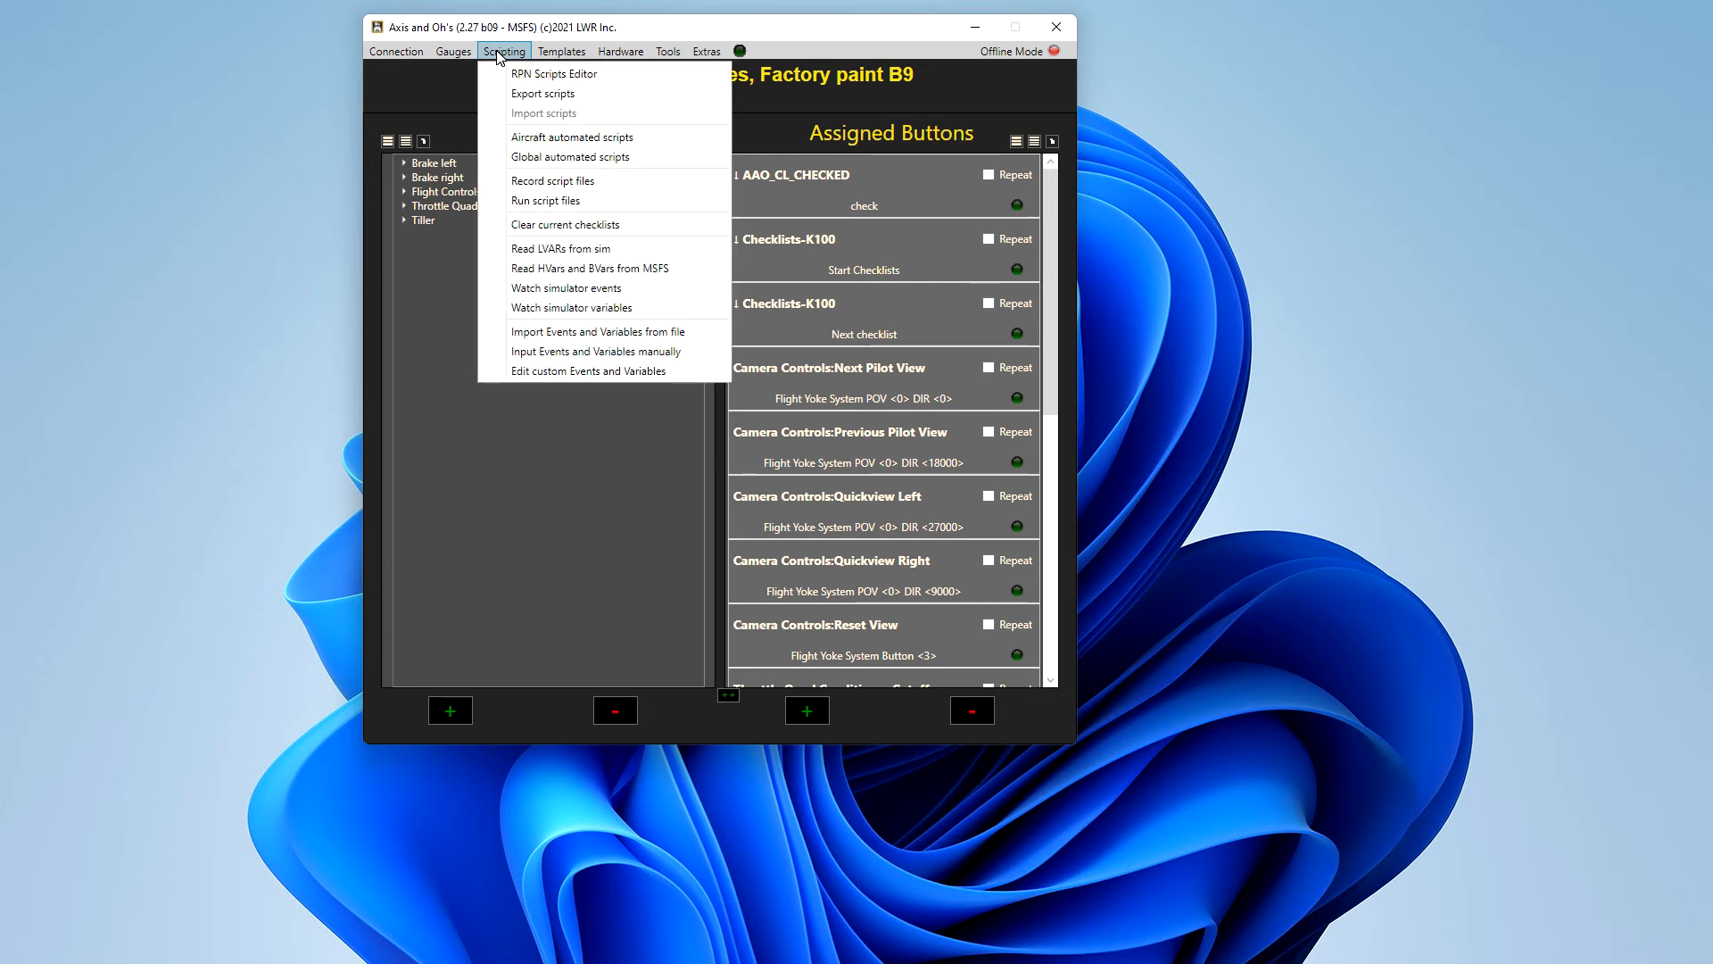
click(576, 80)
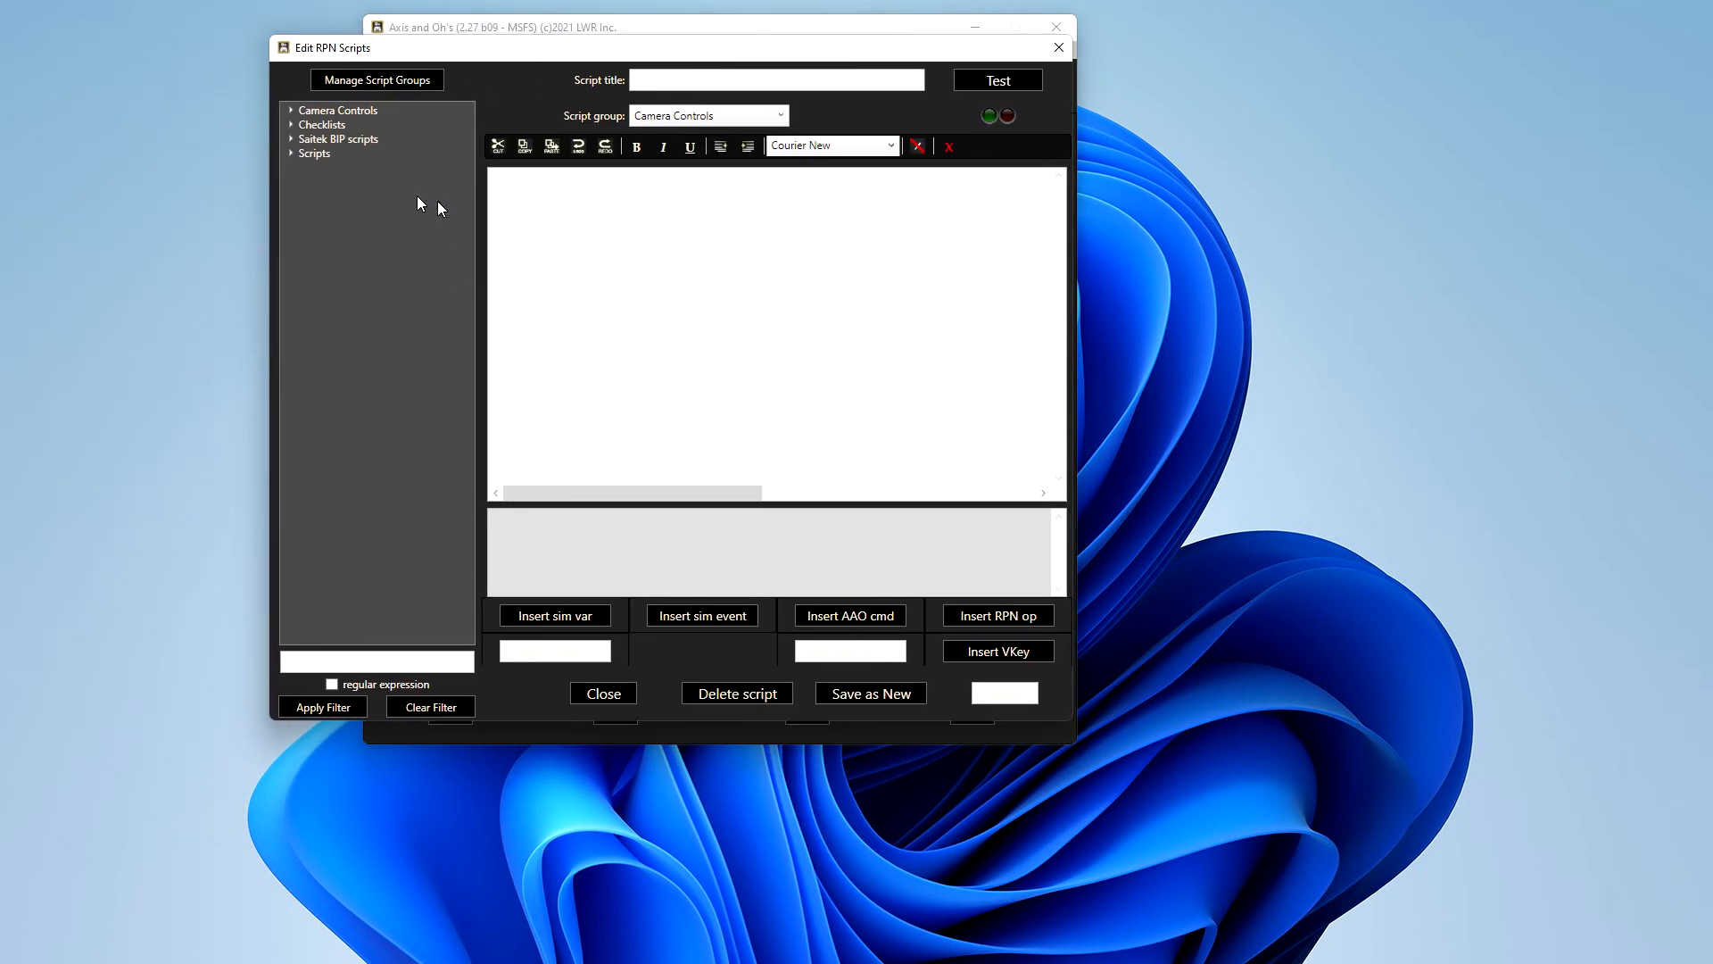
click(314, 126)
click(293, 125)
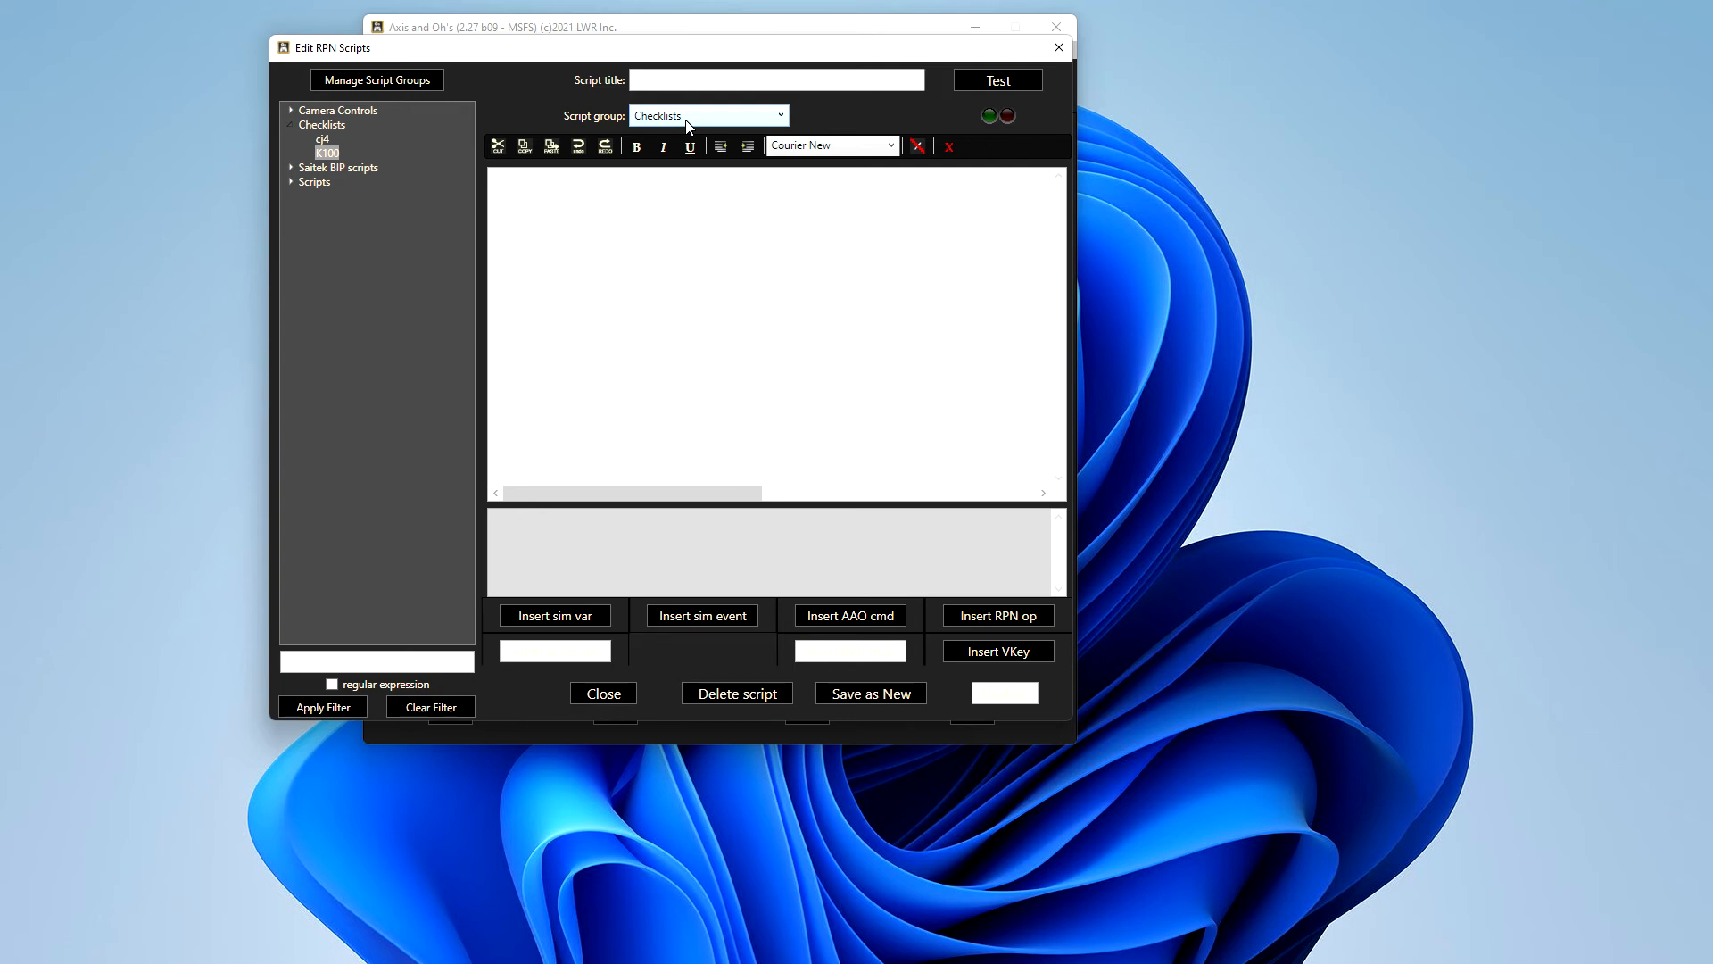
click(327, 153)
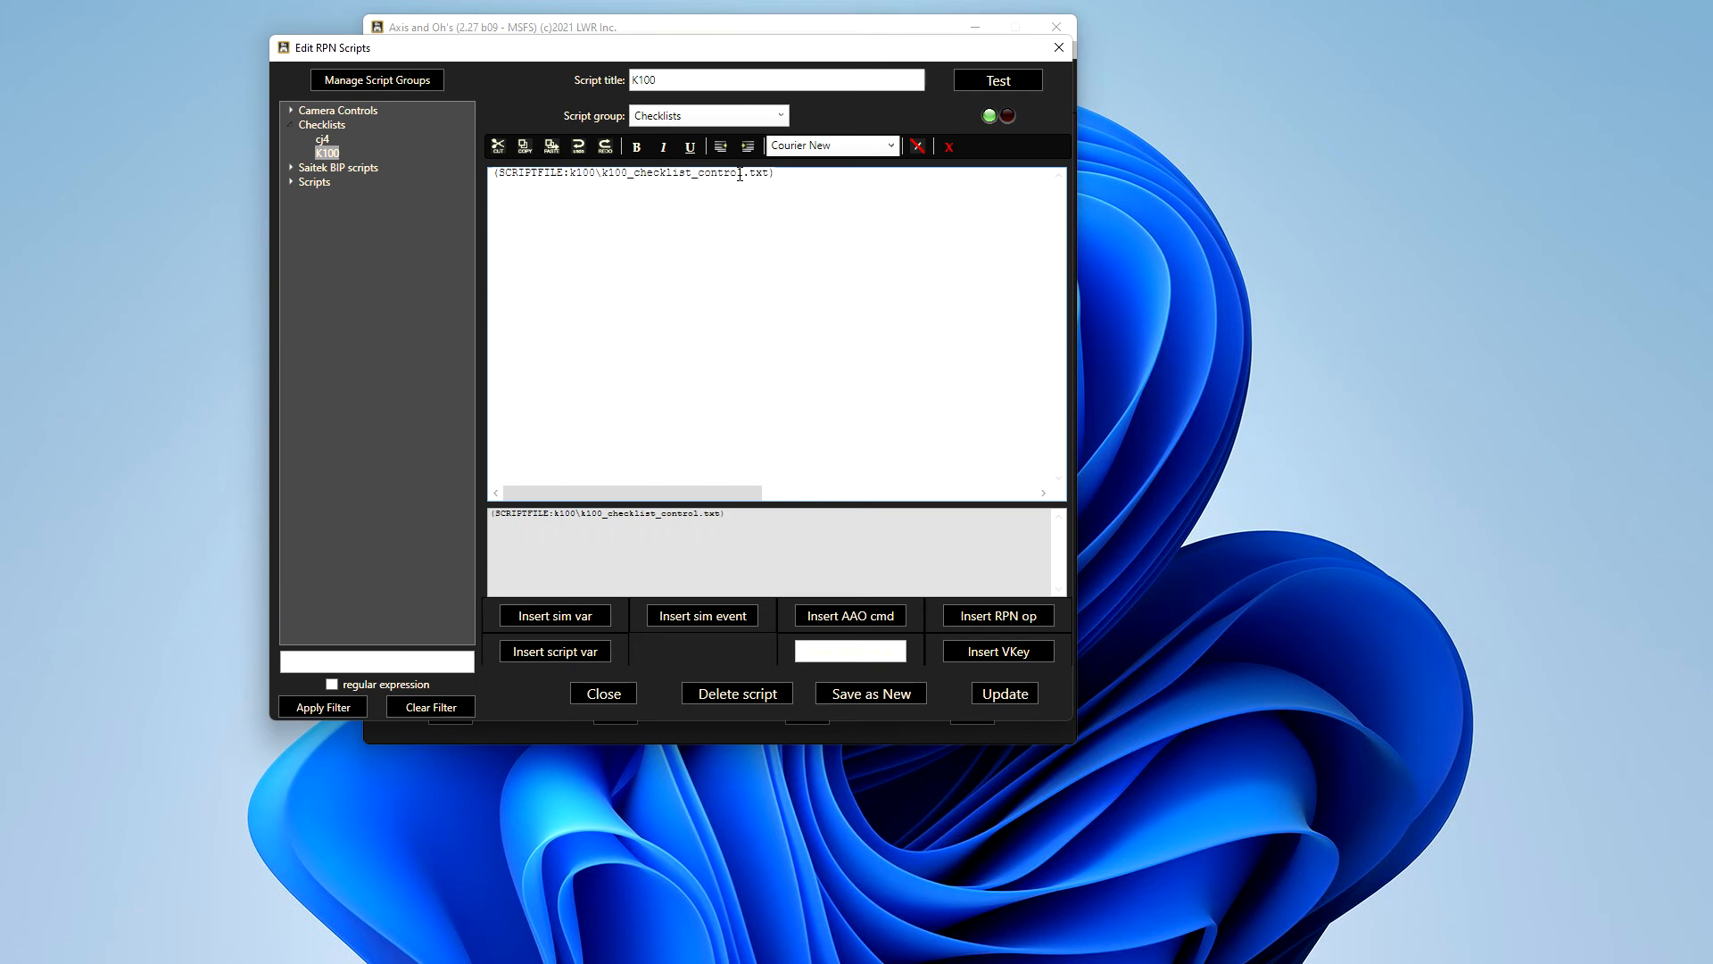
click(1057, 48)
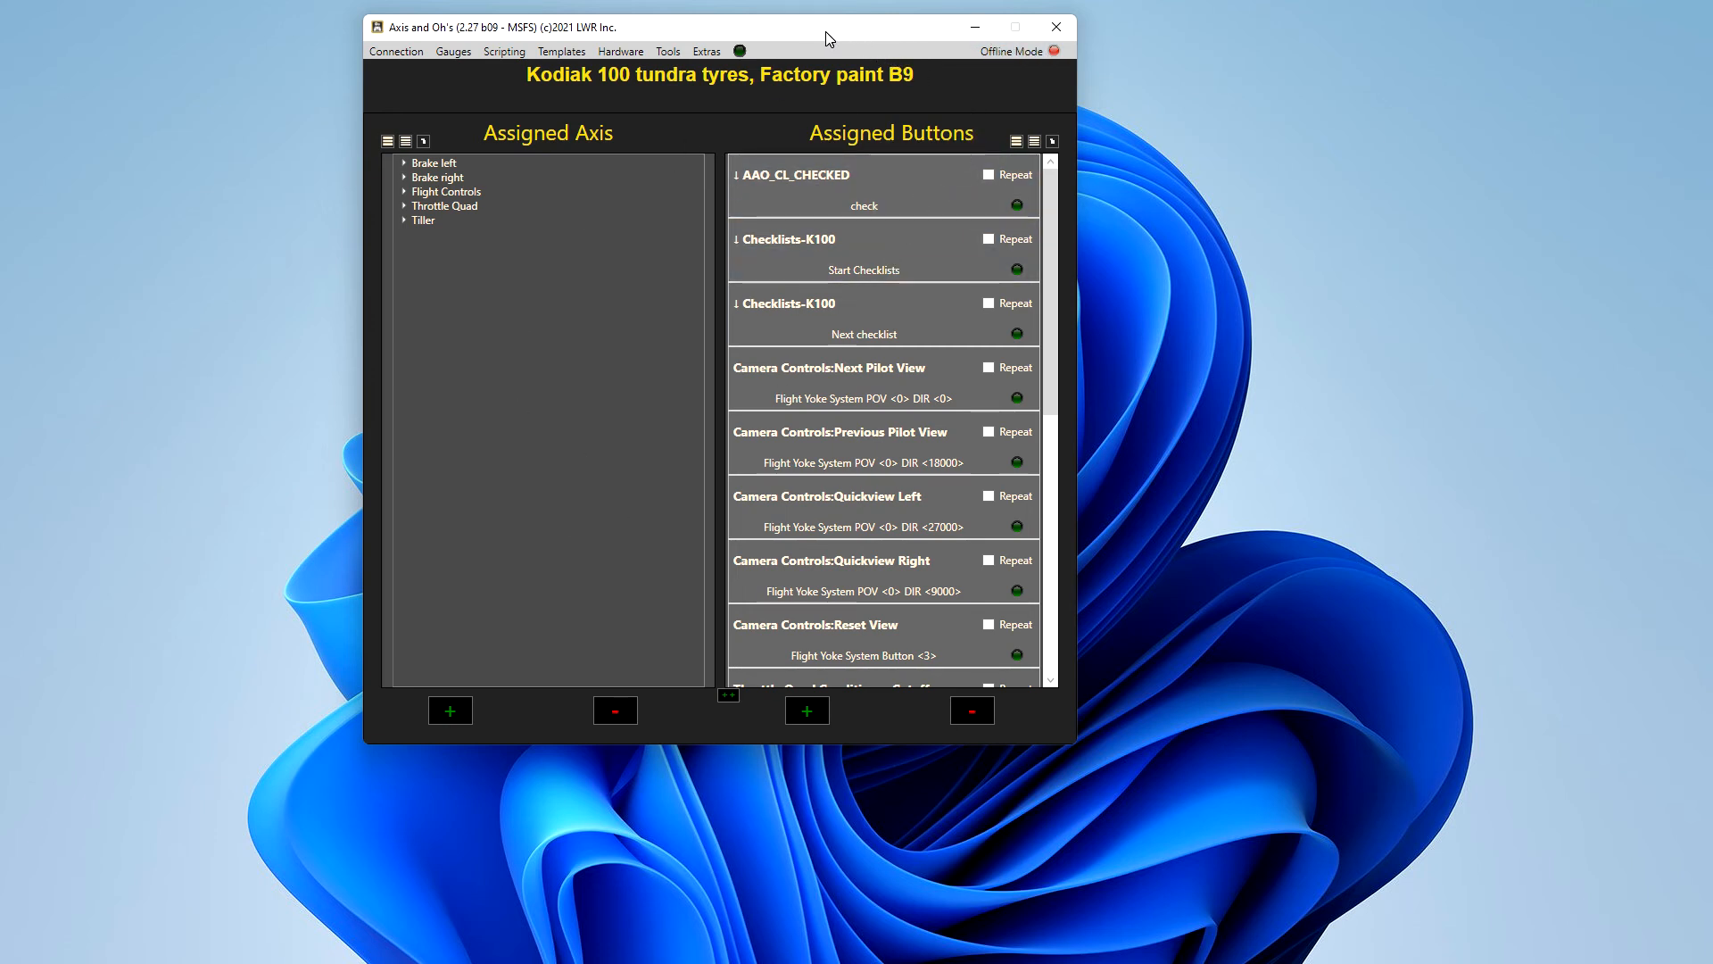
Step: Review the Start Checklists and Next checklist voice assignments without changing them, and close Axis and Ohs
drag(860, 35, 696, 44)
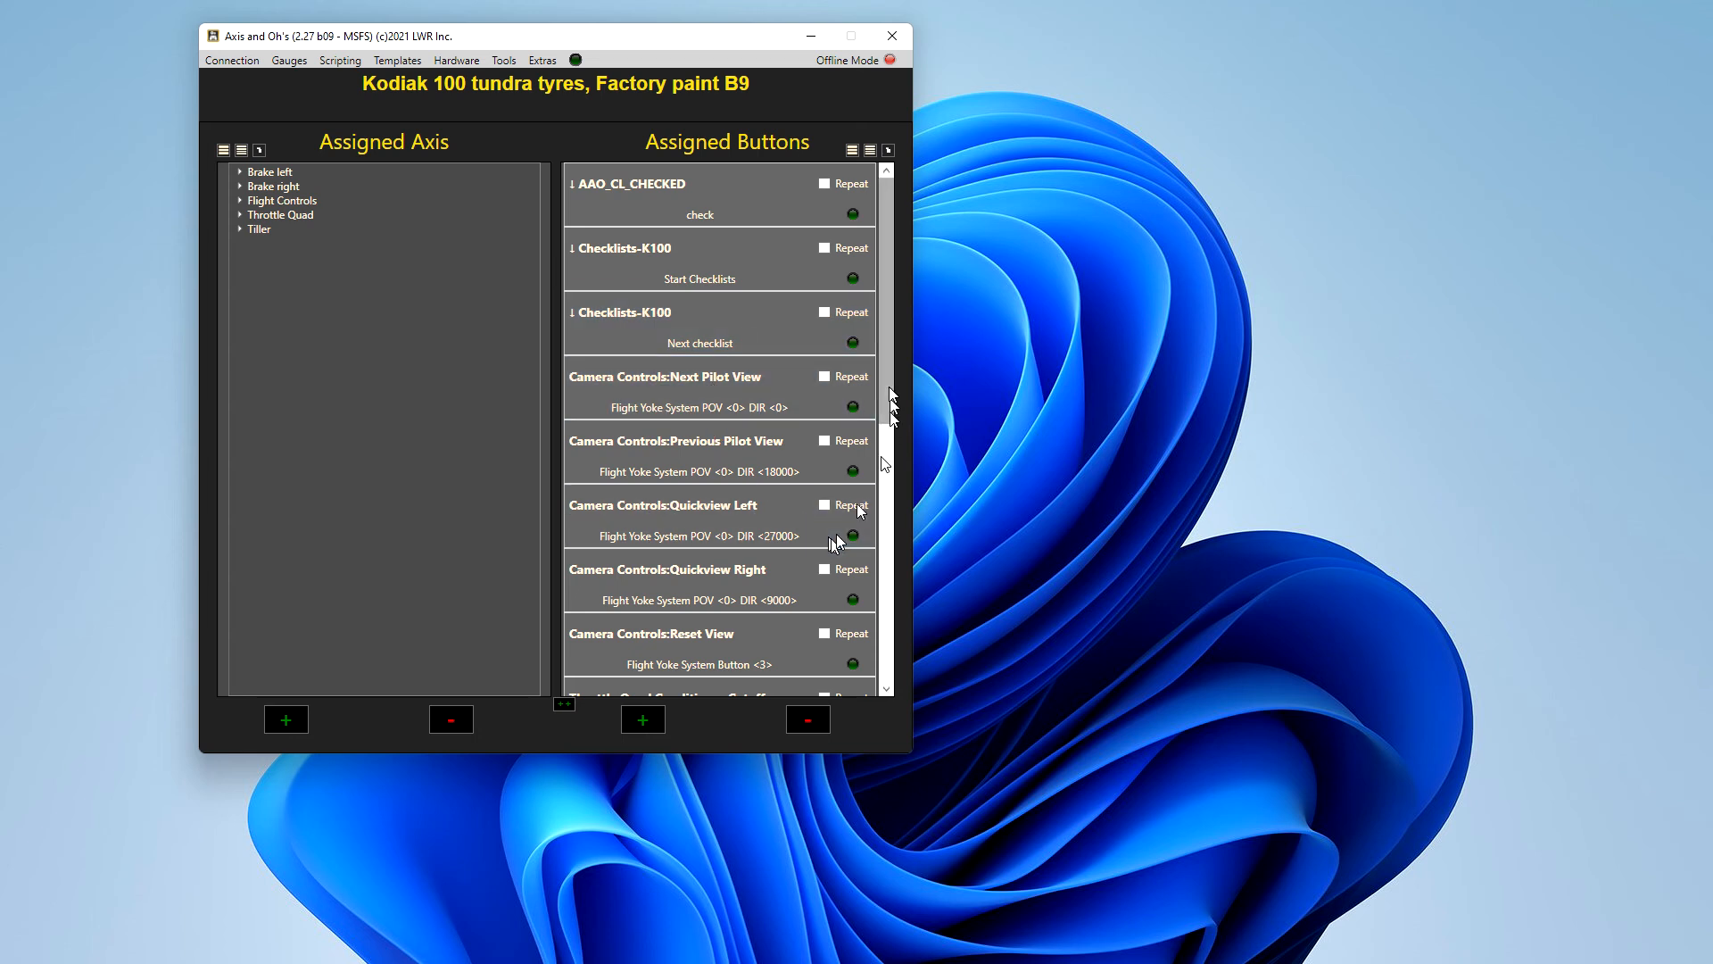
scroll(878, 448, down, 6)
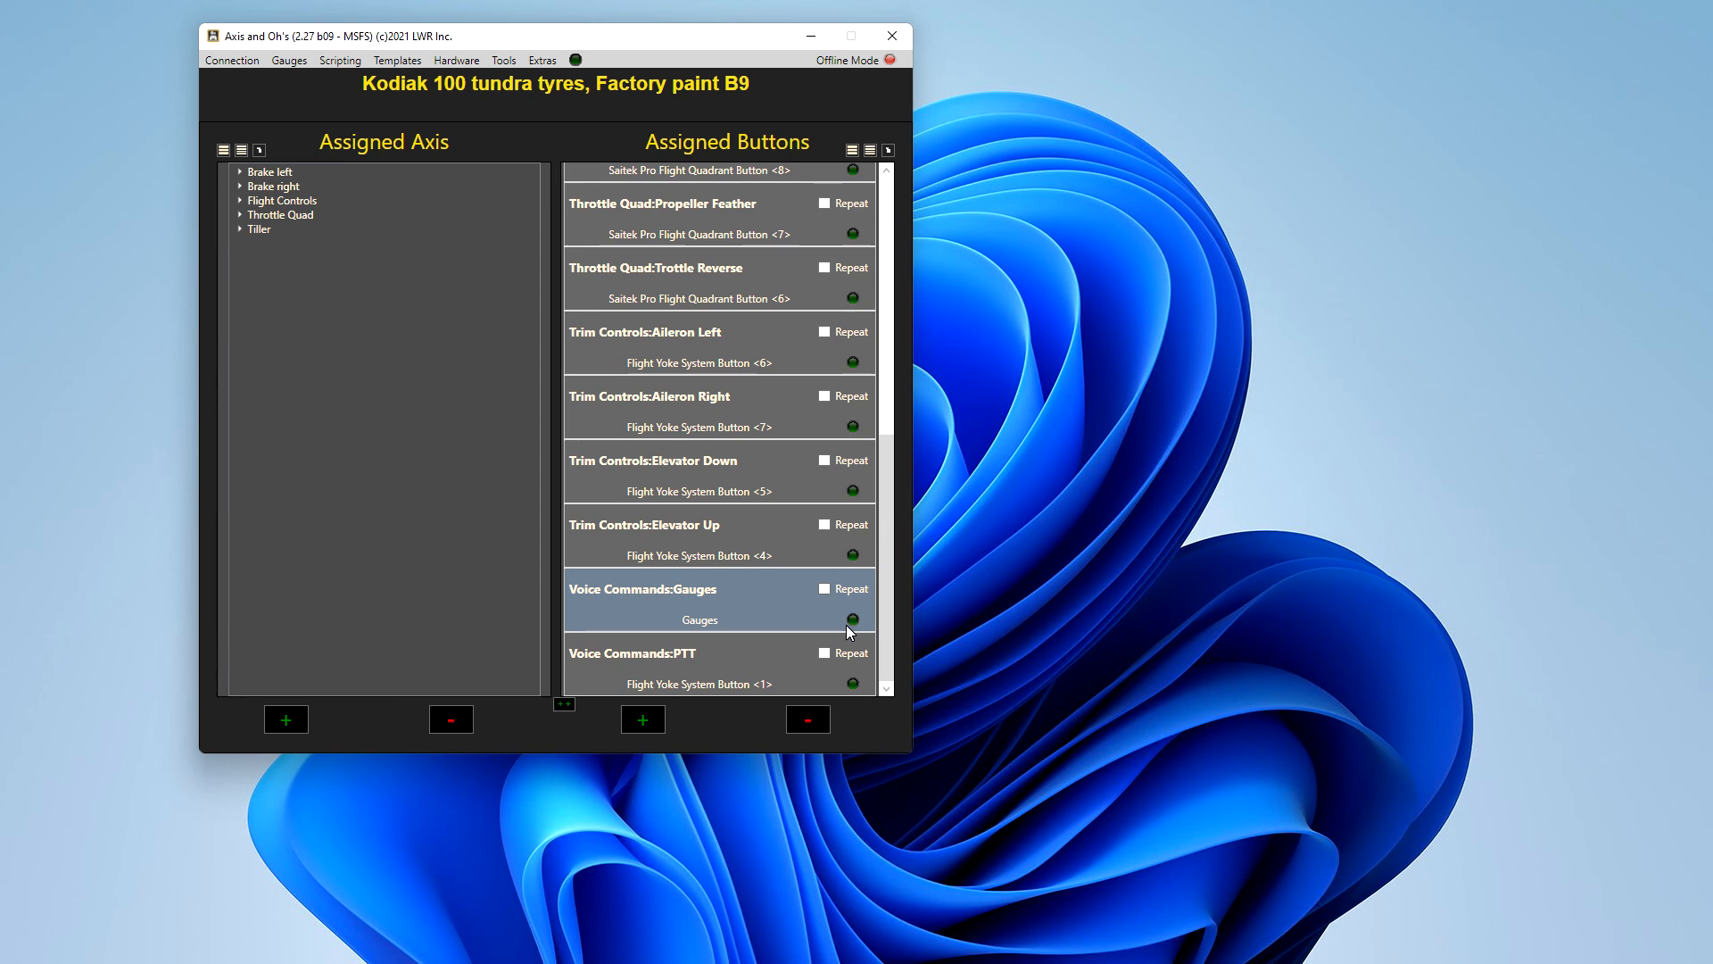
drag(889, 527, 852, 248)
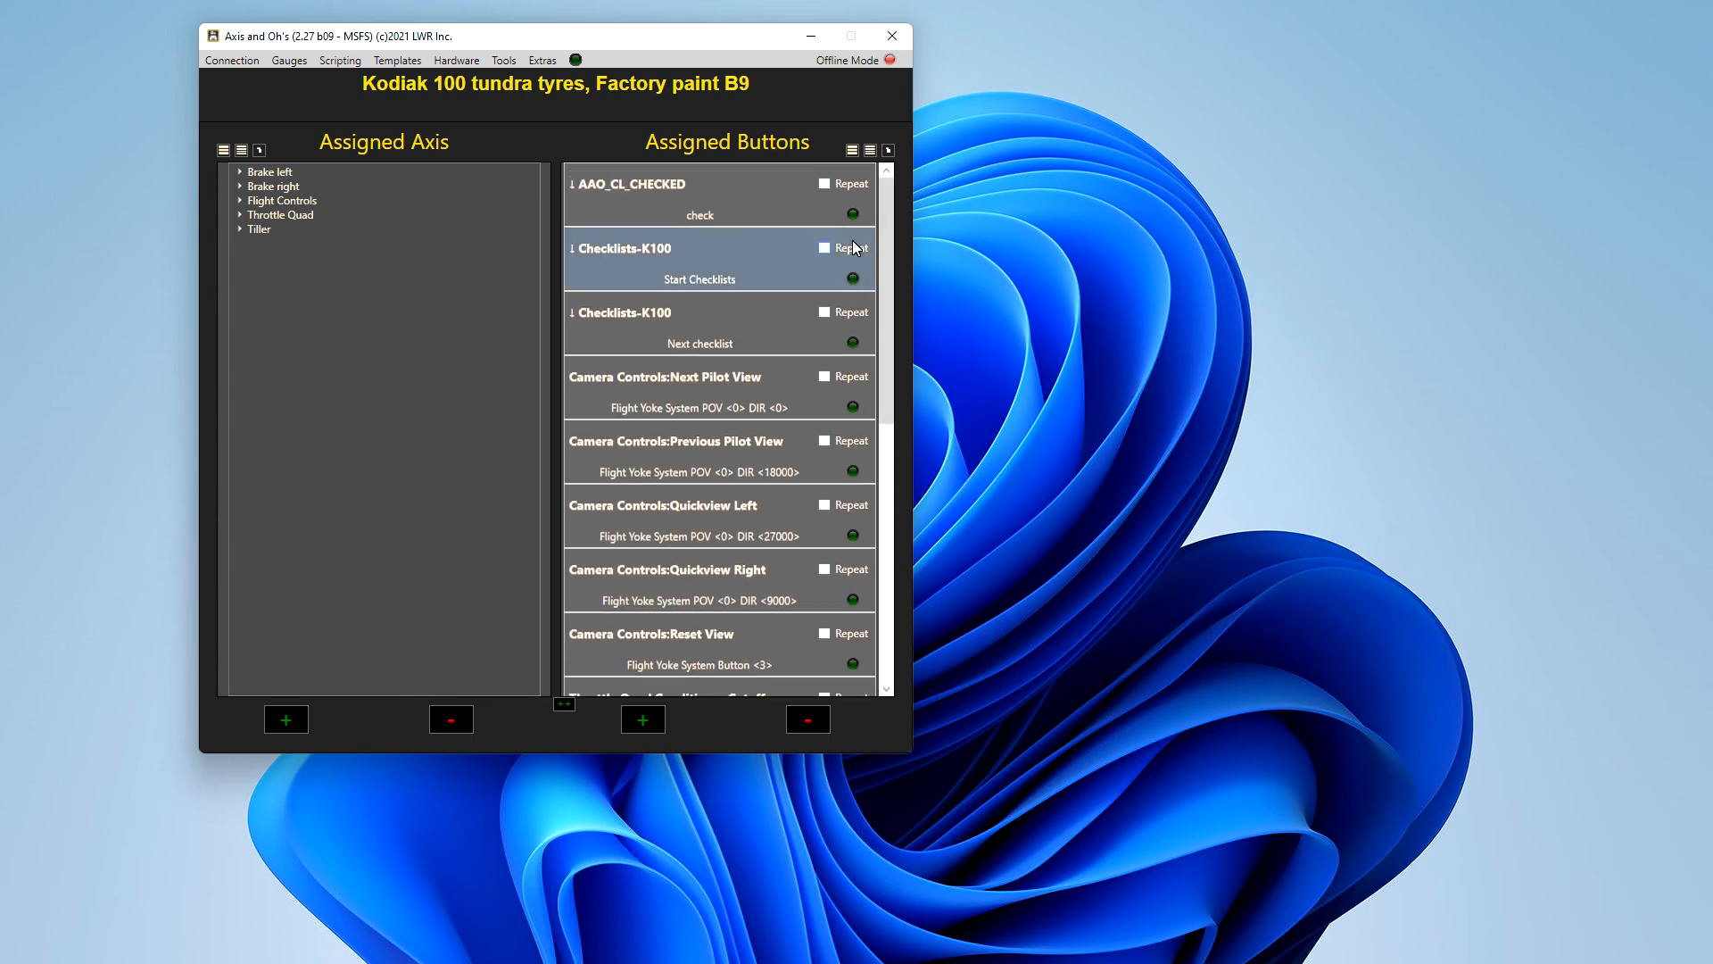
double_click(645, 271)
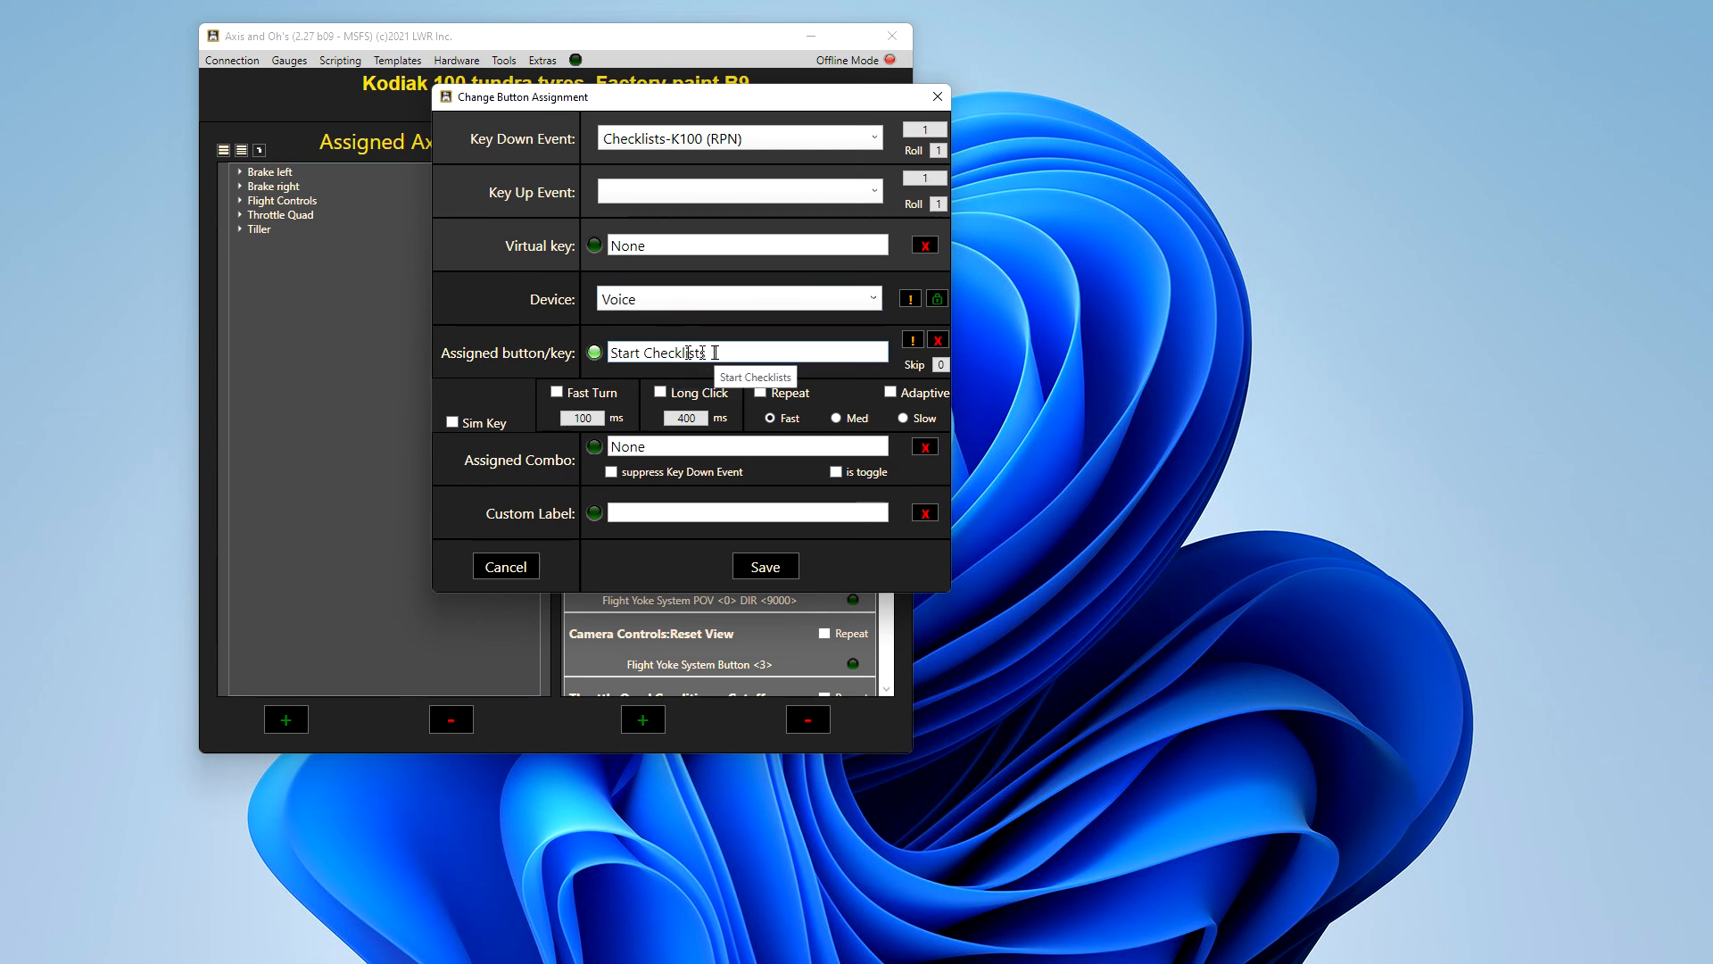
click(942, 100)
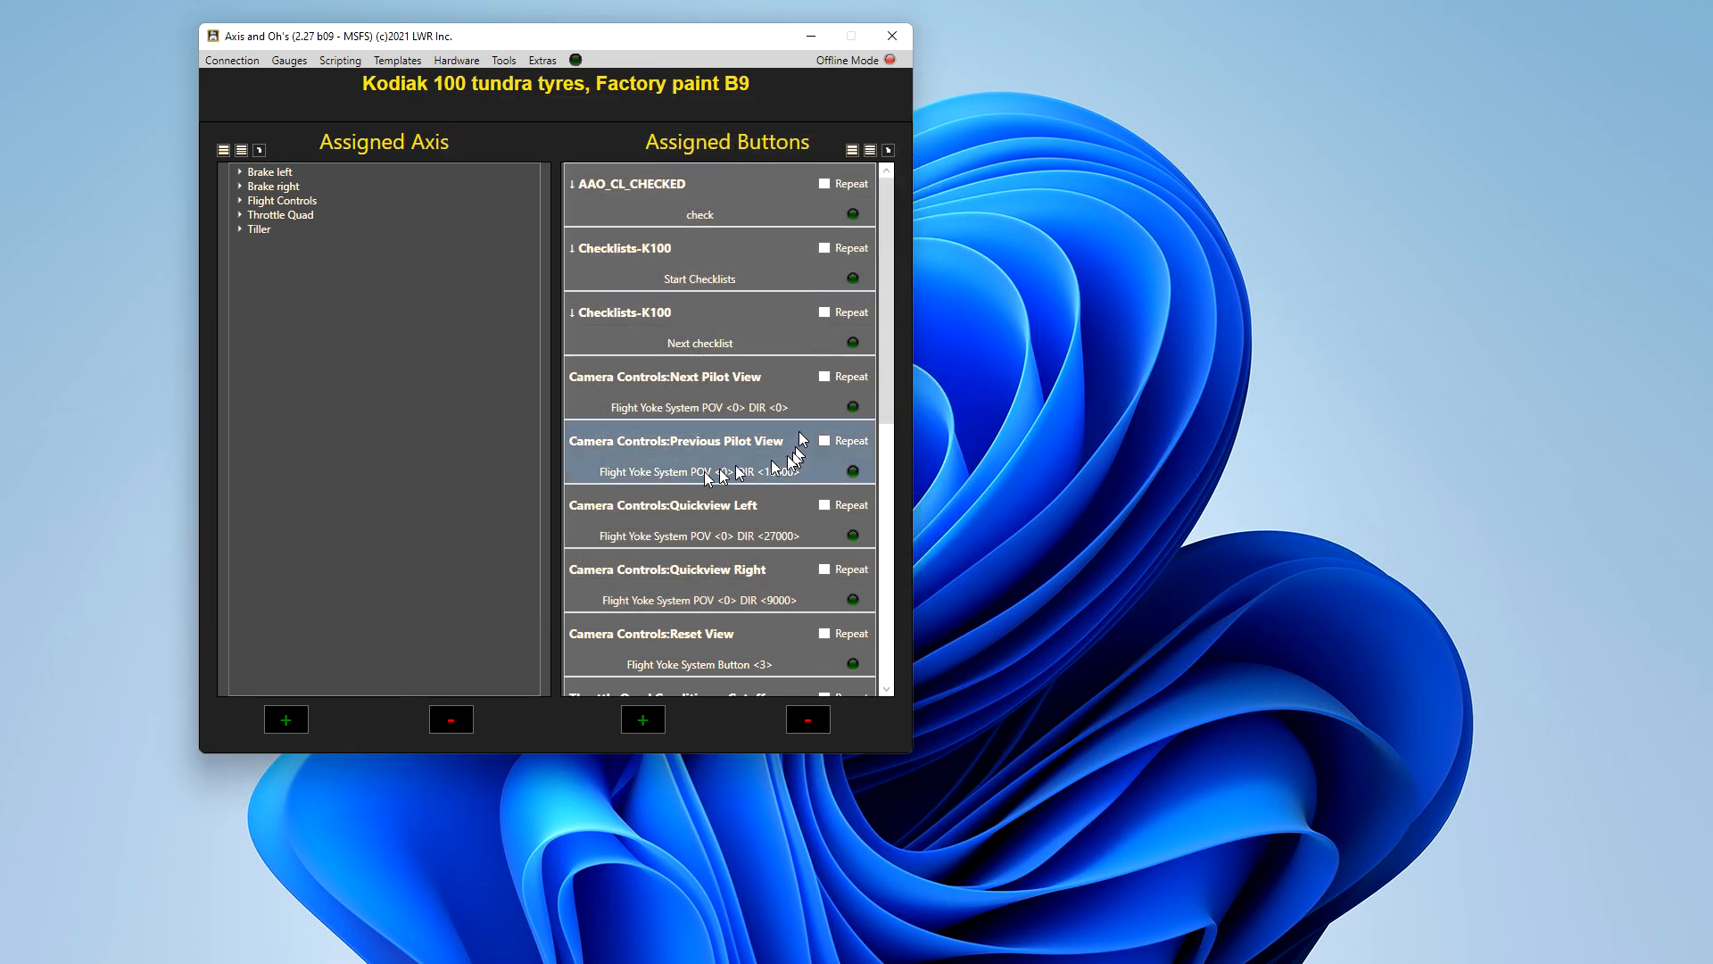
double_click(737, 337)
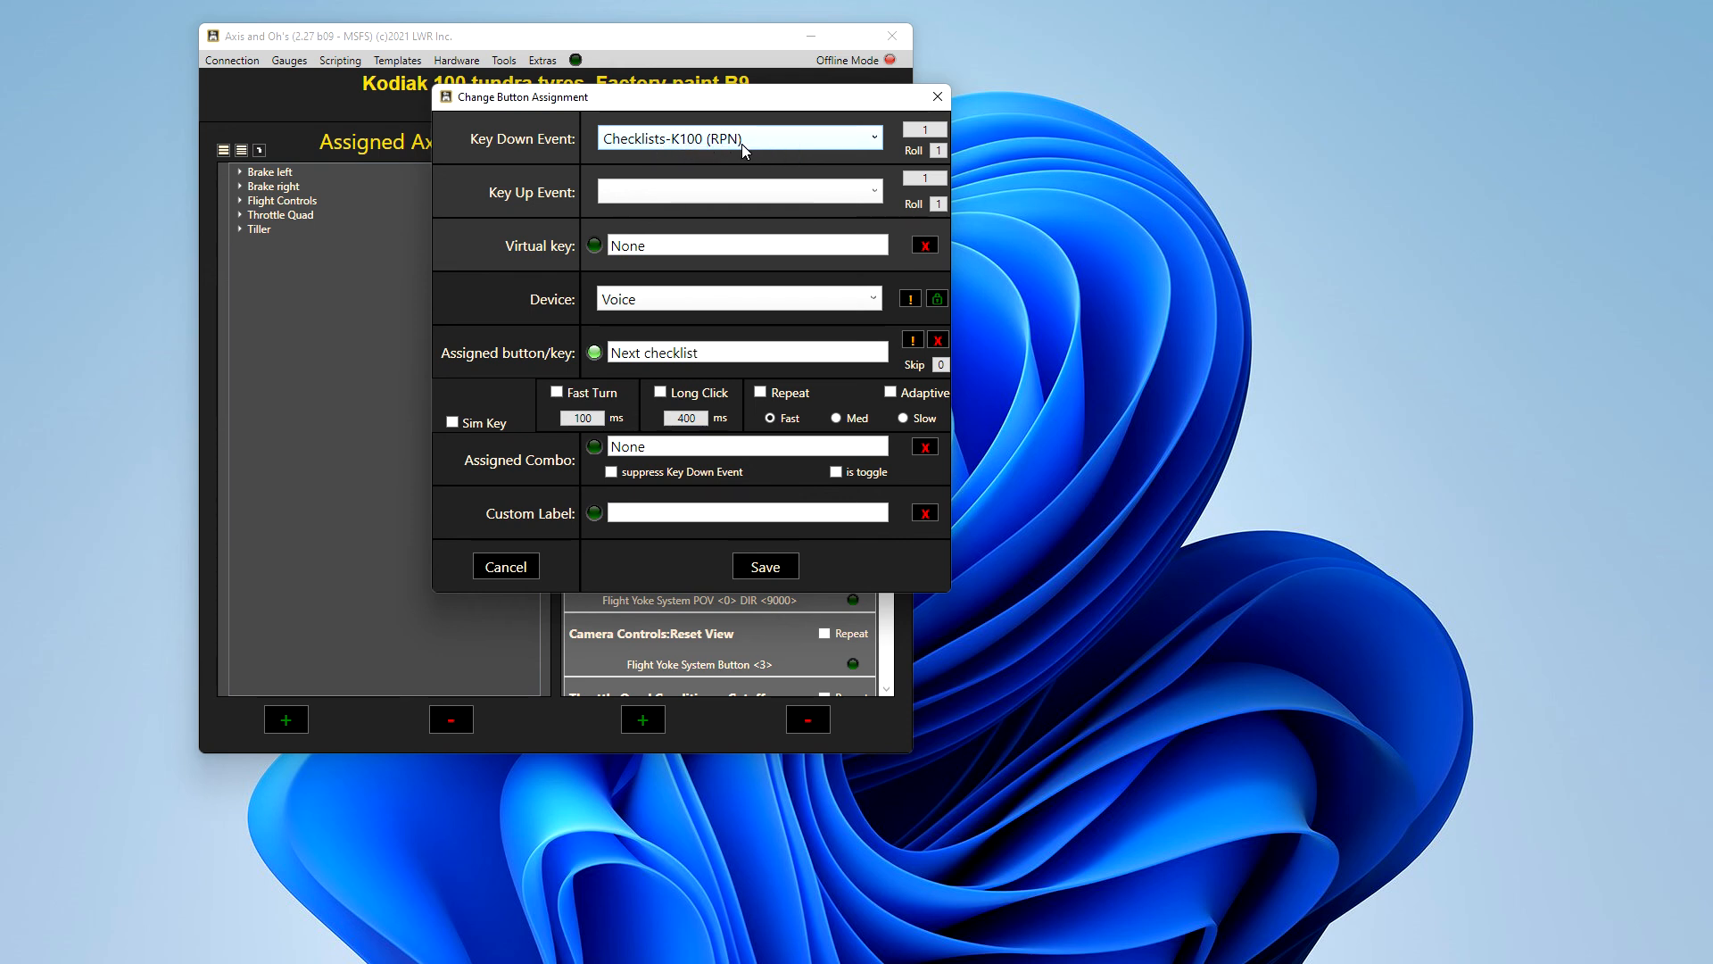
click(936, 100)
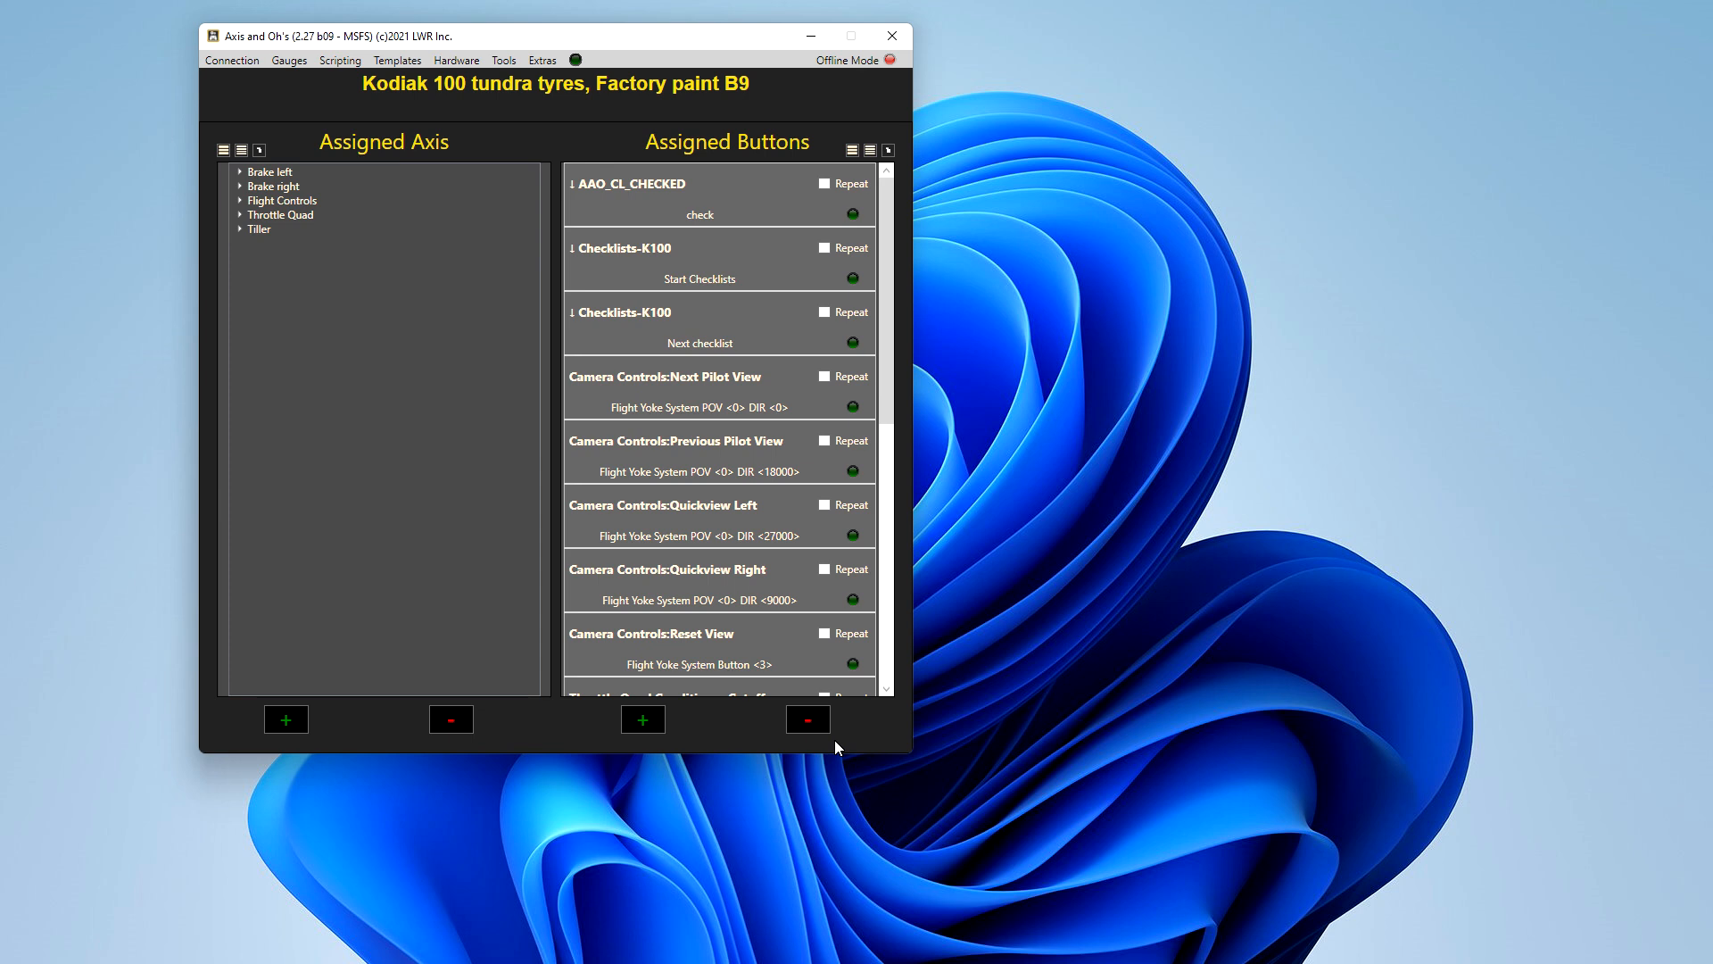
click(890, 36)
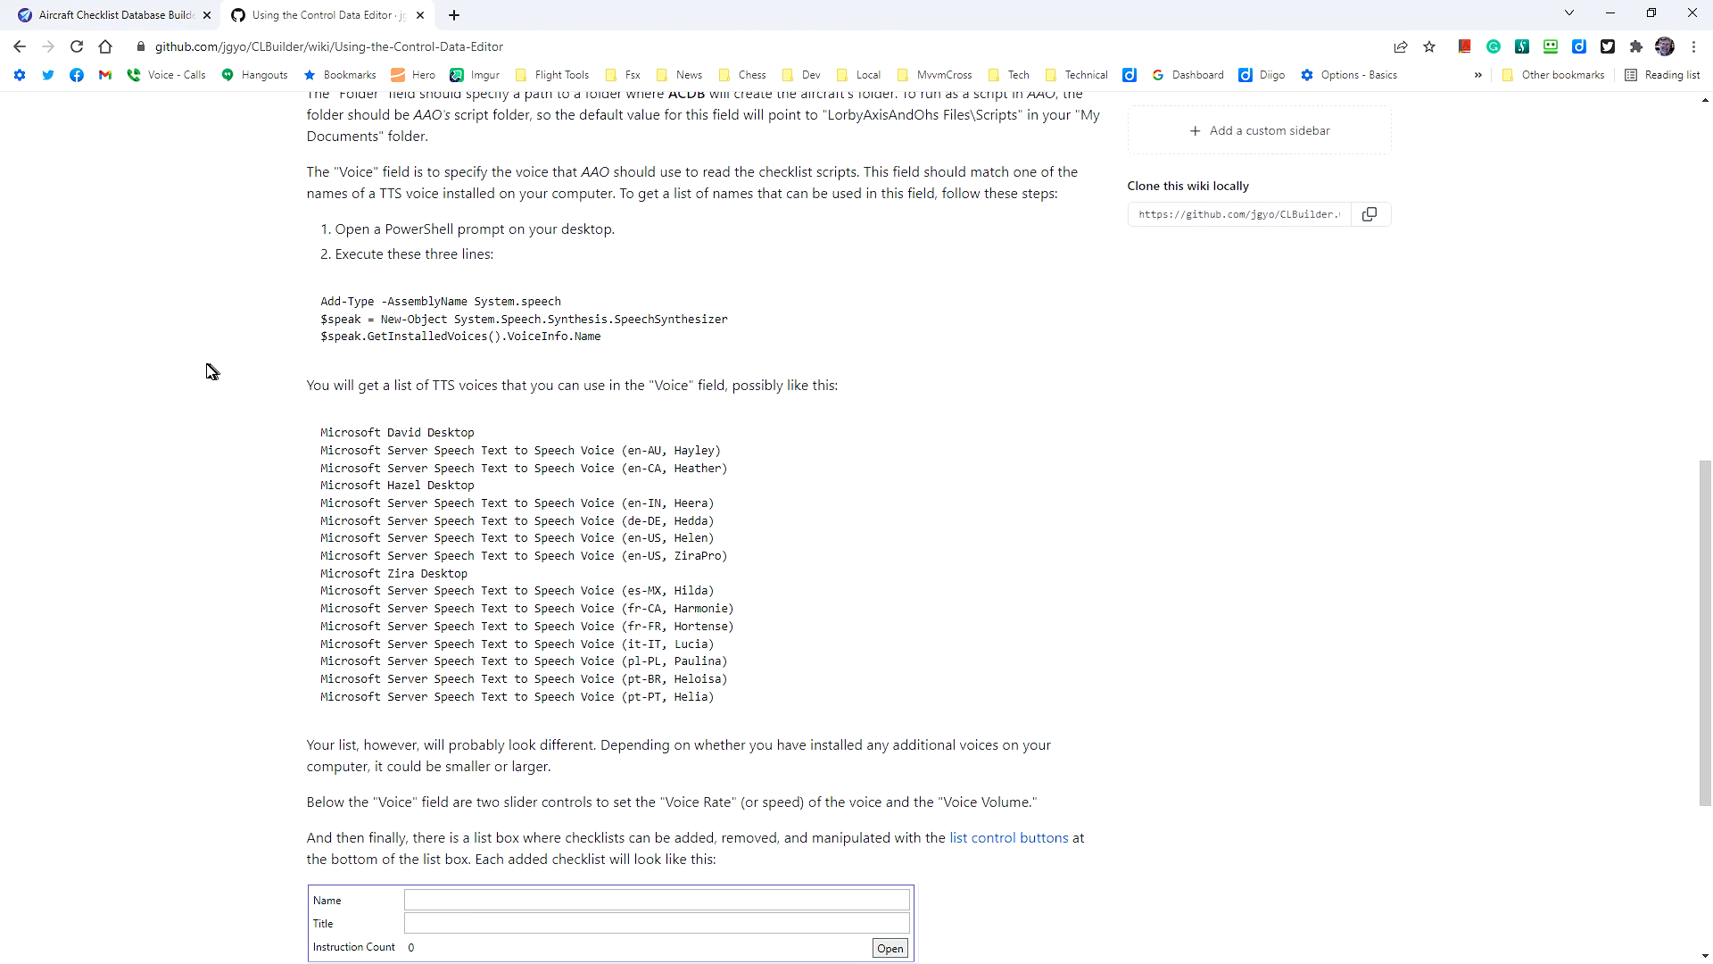
Step: In the browser, search the GitHub repository for "acdb" and open the CLBuilder repository page at its README
scroll(212, 371, up, 10)
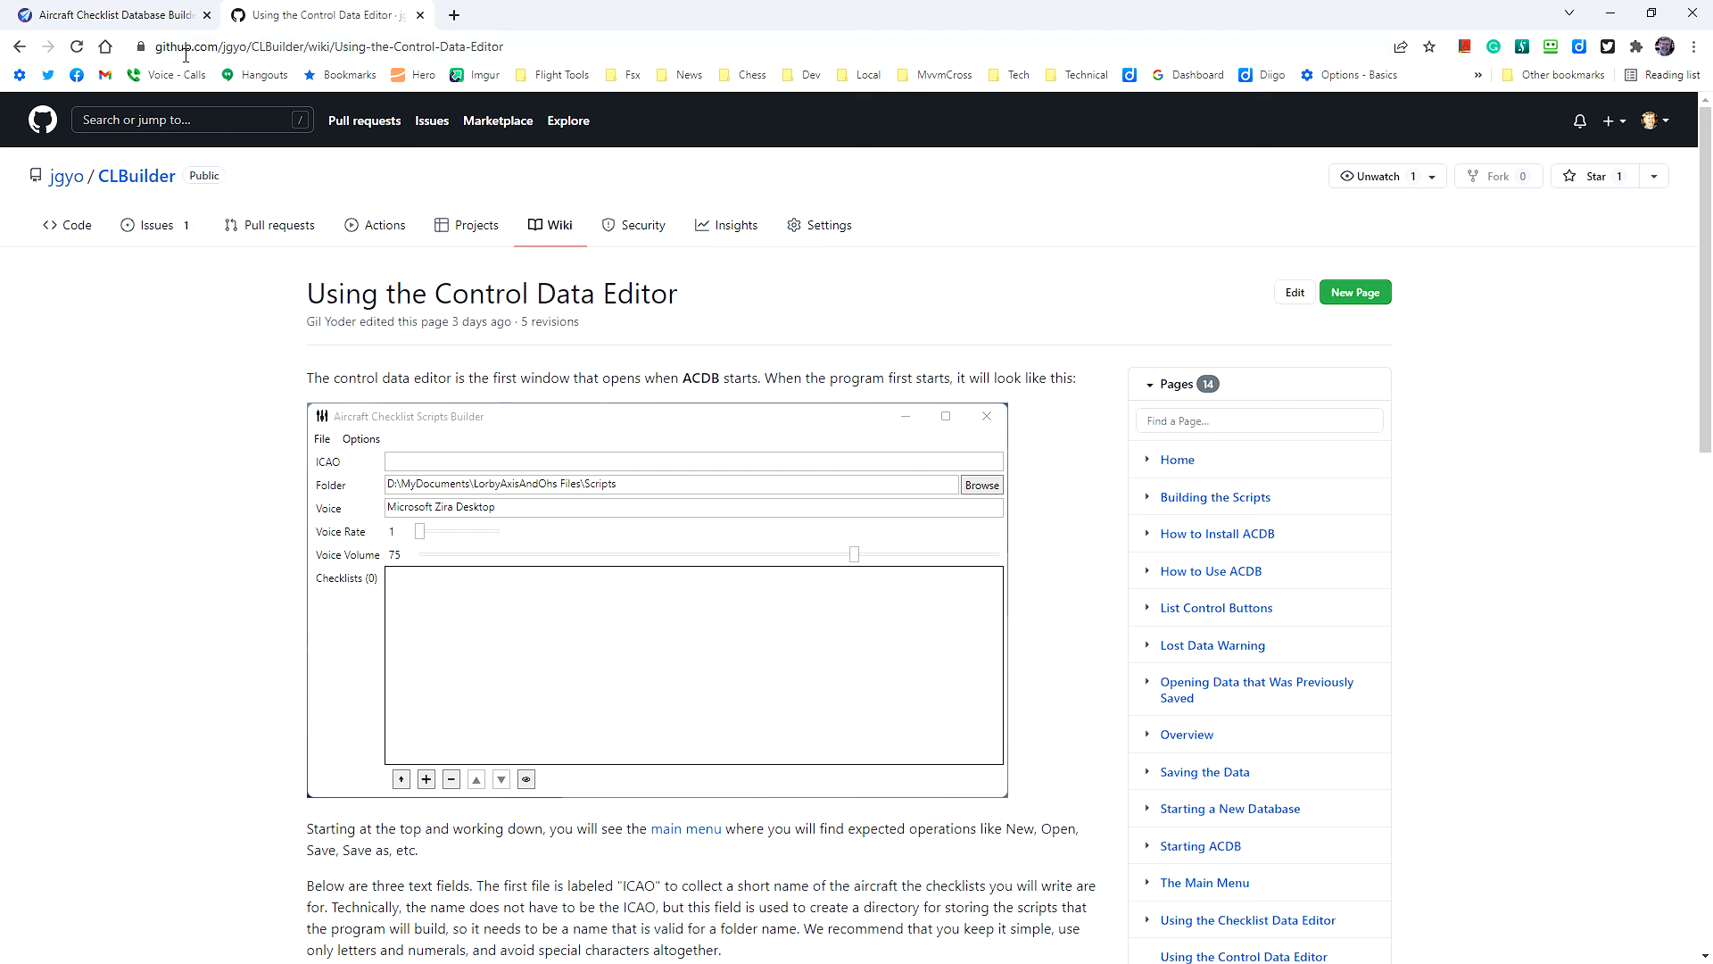
click(132, 120)
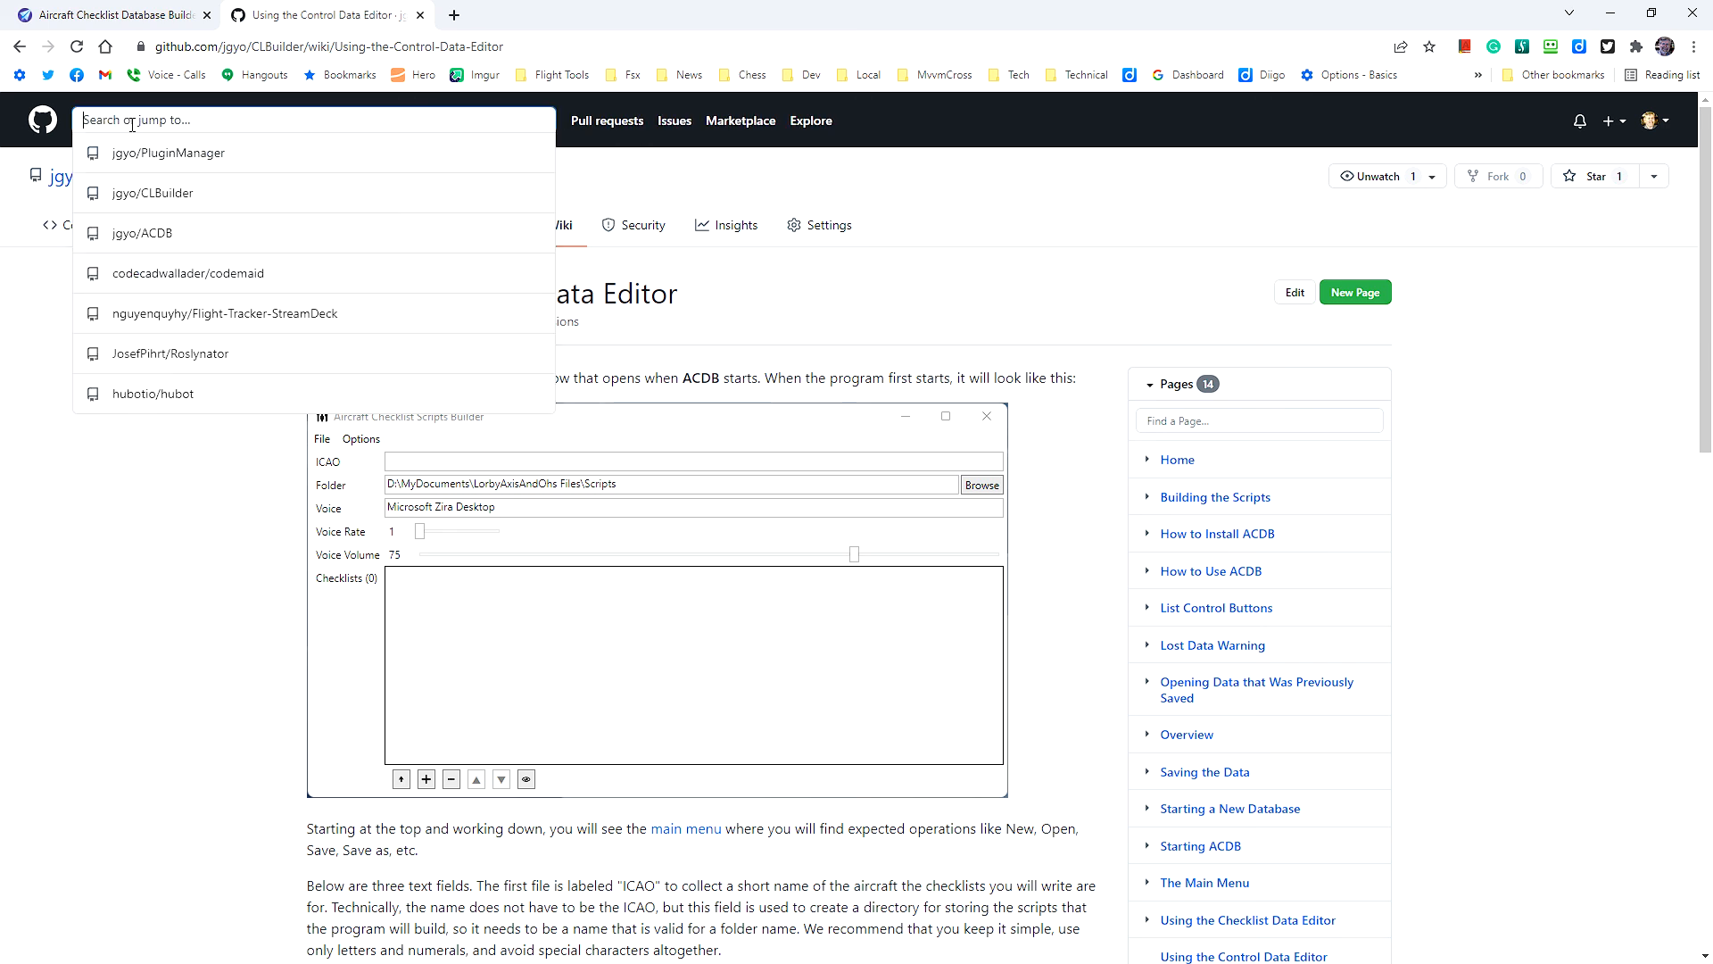
text(k)
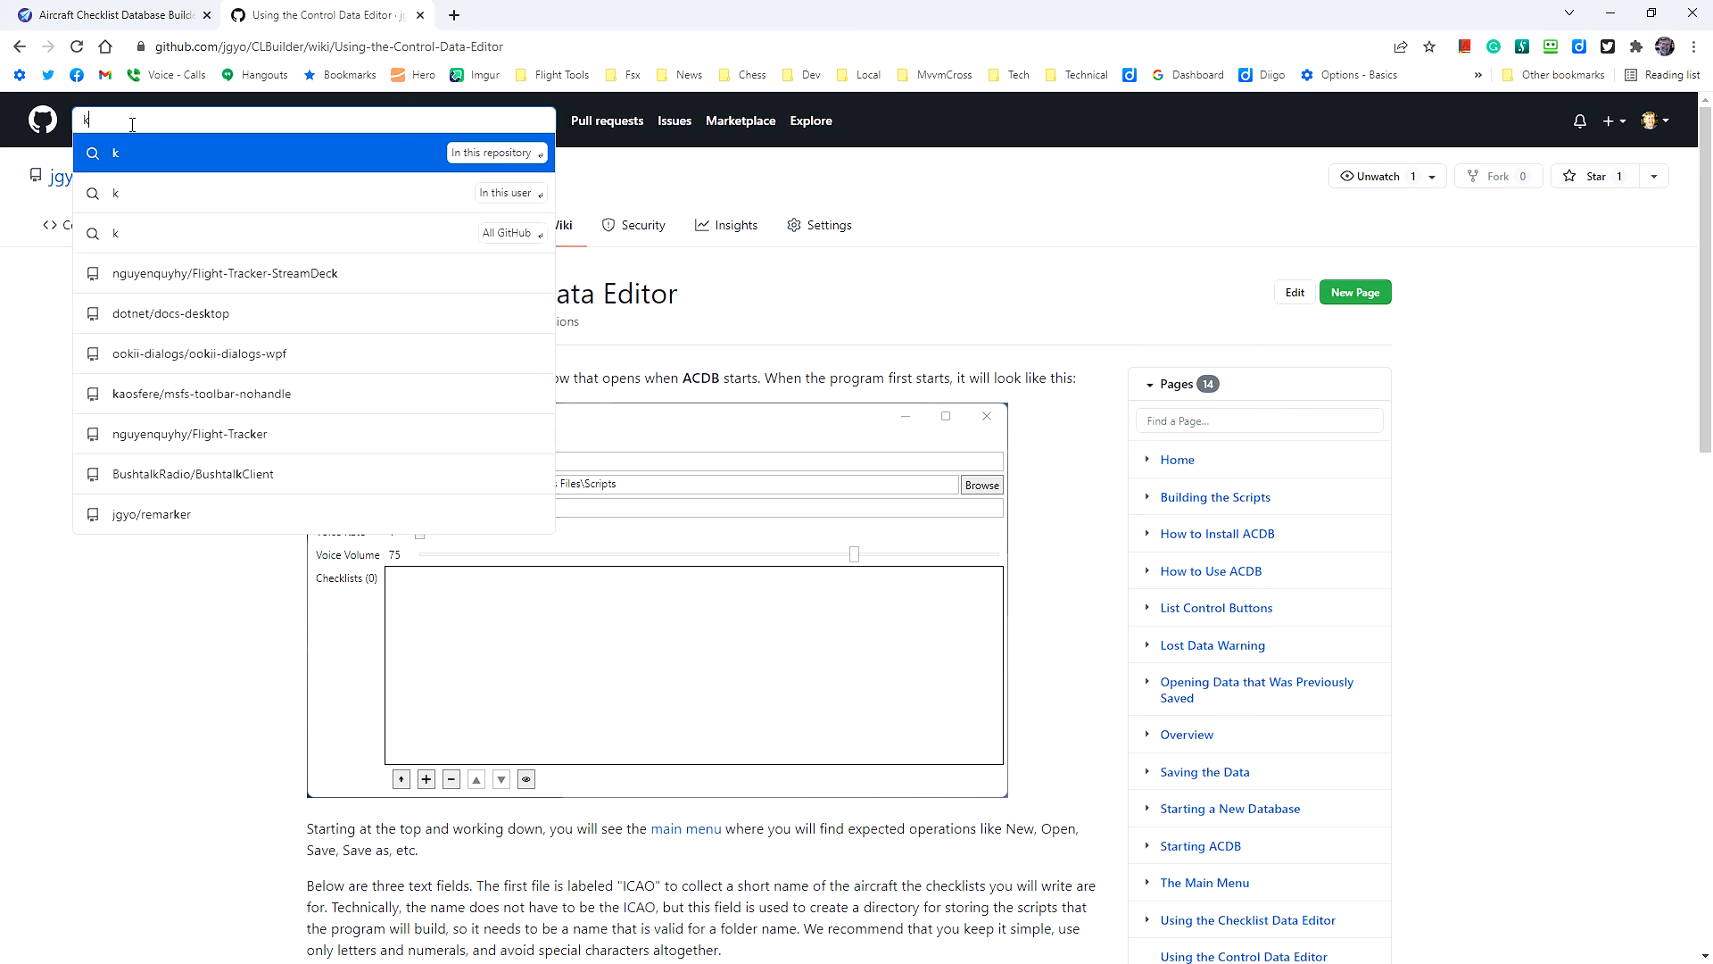
key(BackSpace)
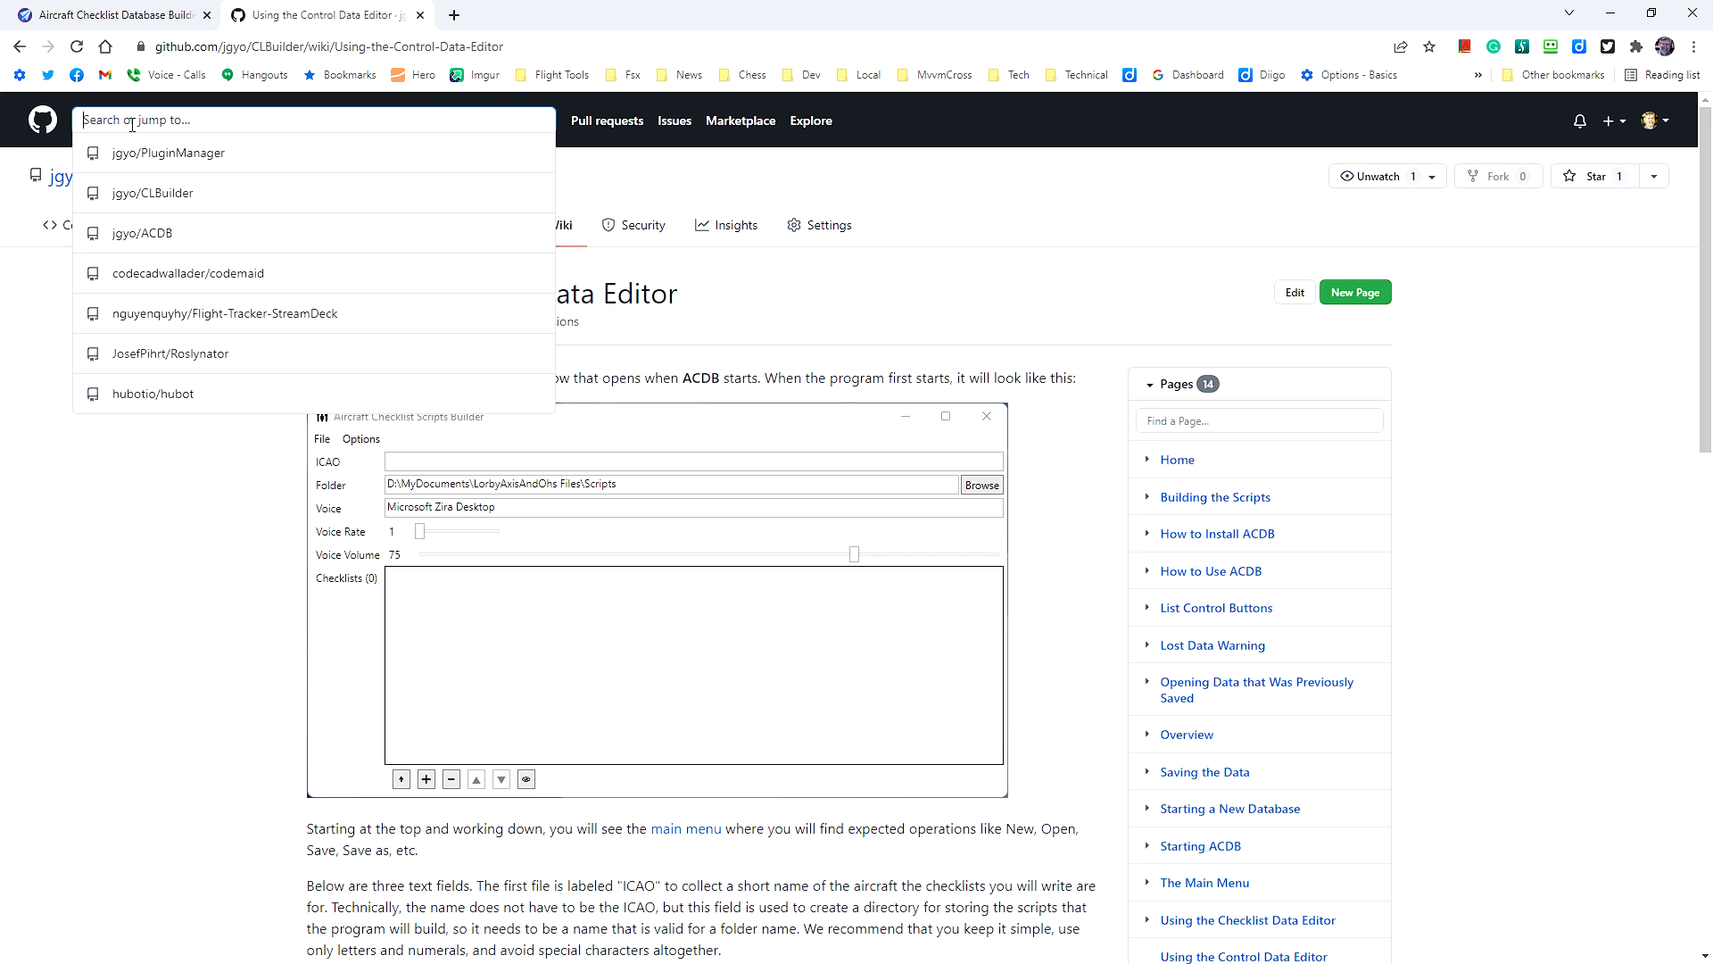
text(ac)
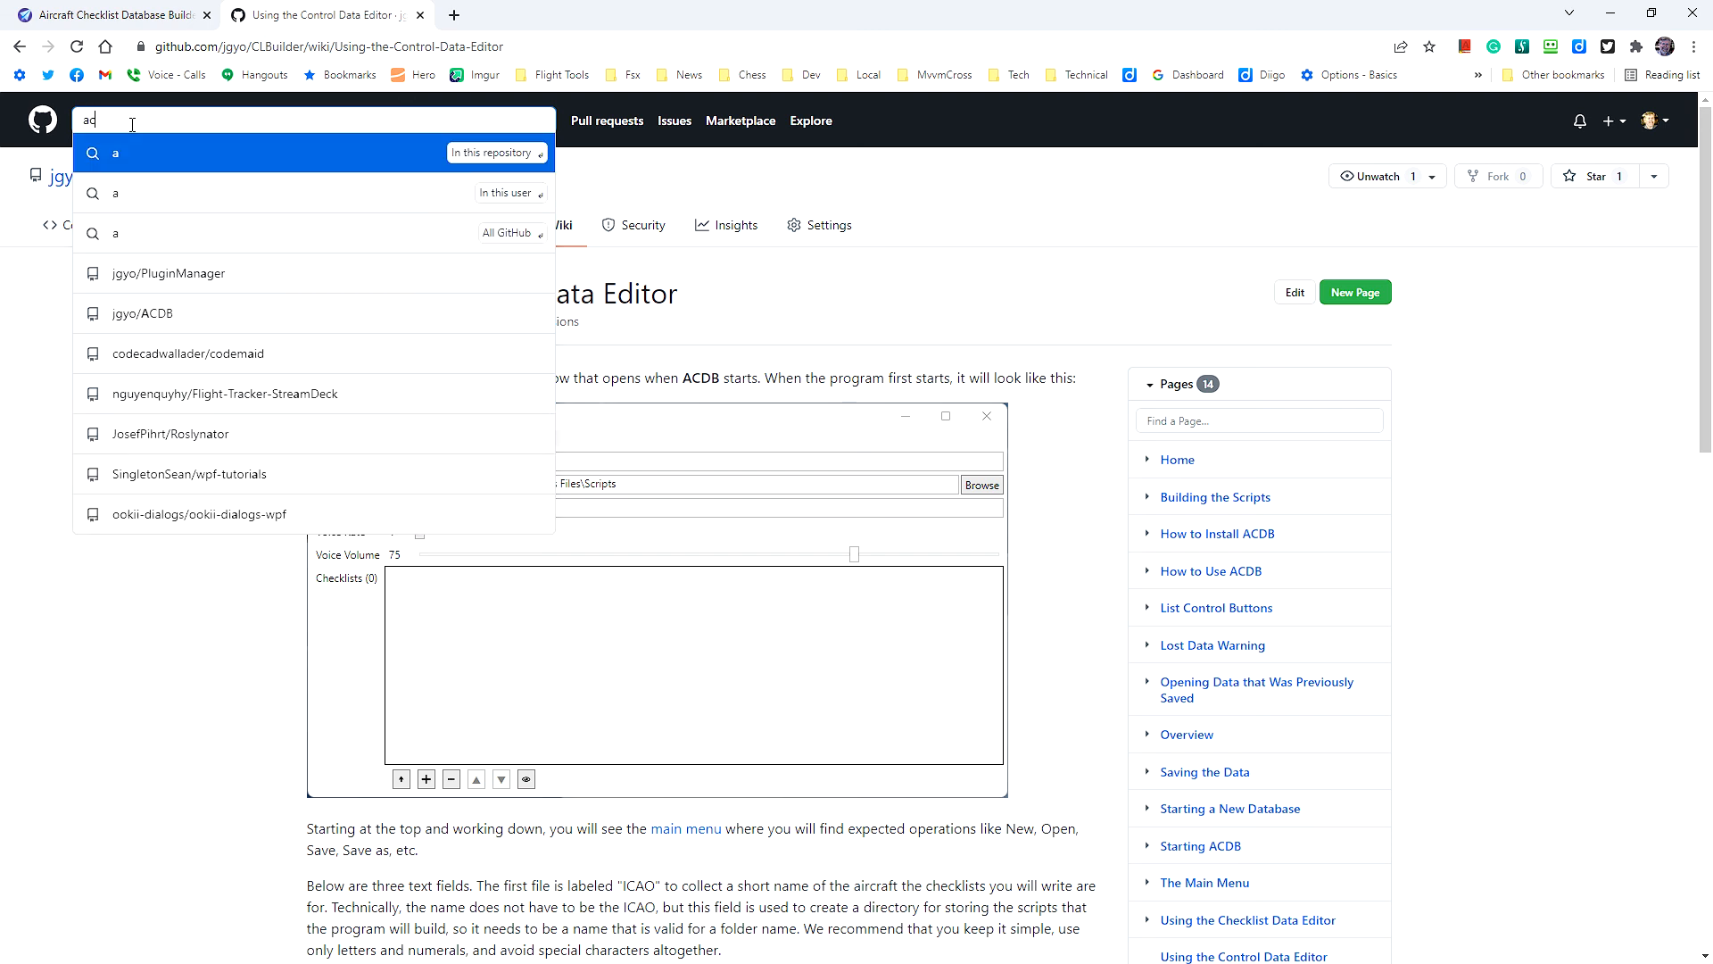
text(db)
key(Return)
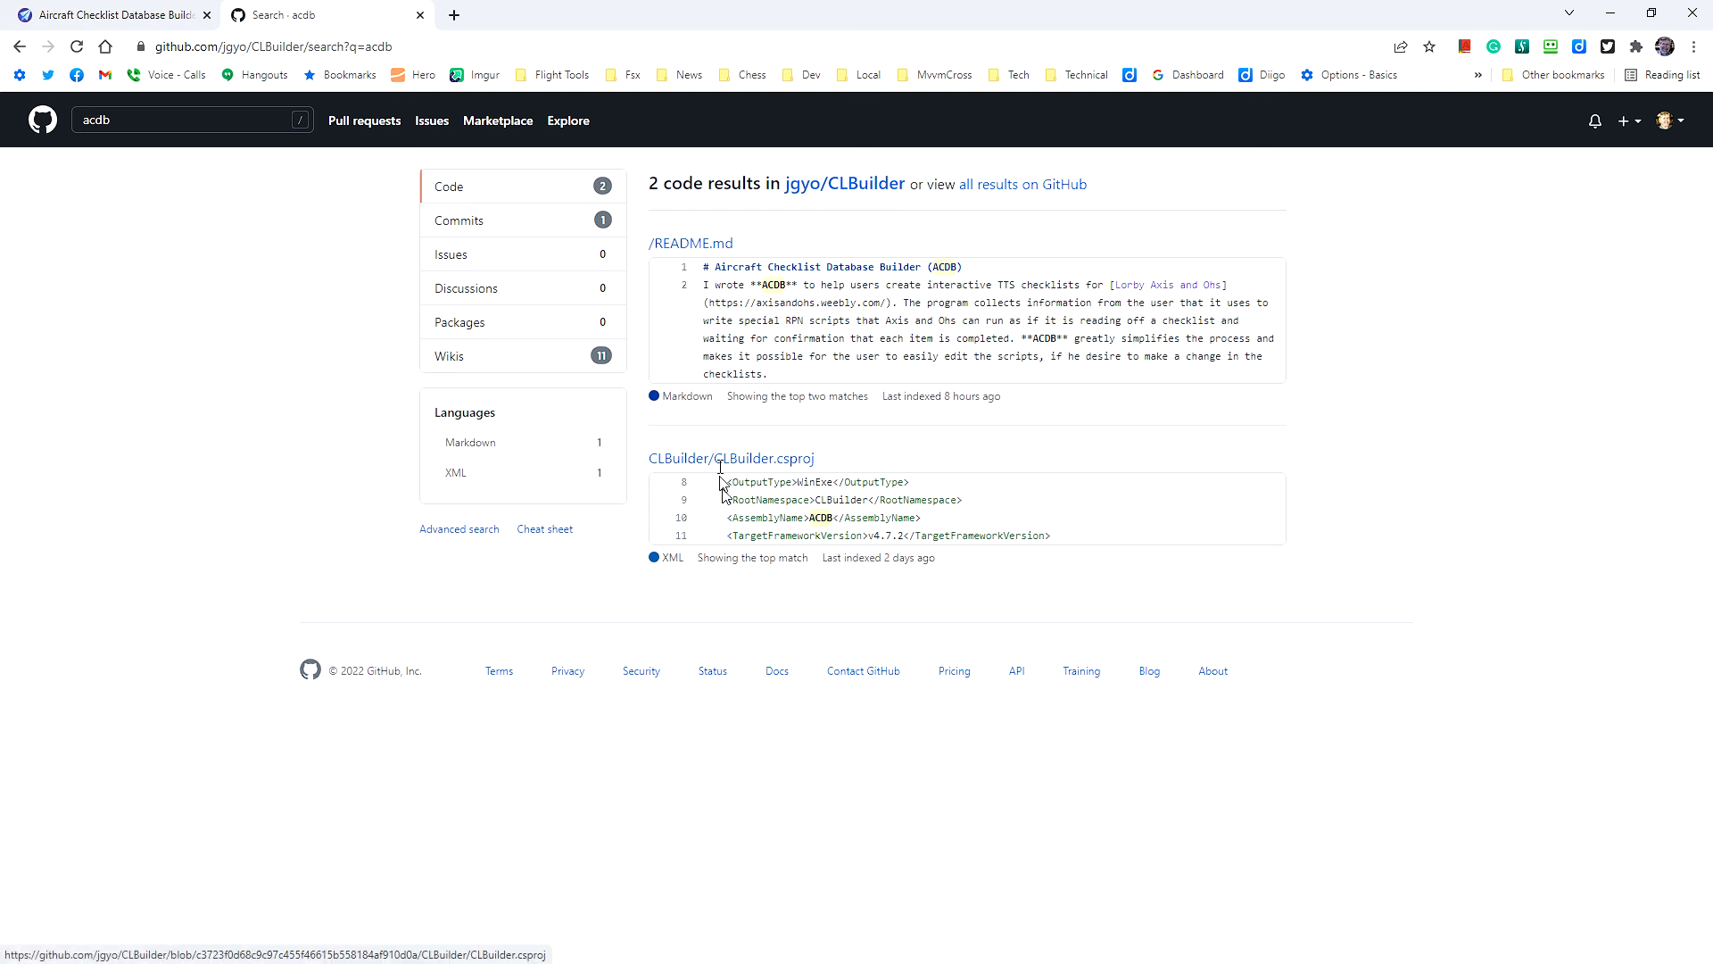
click(852, 184)
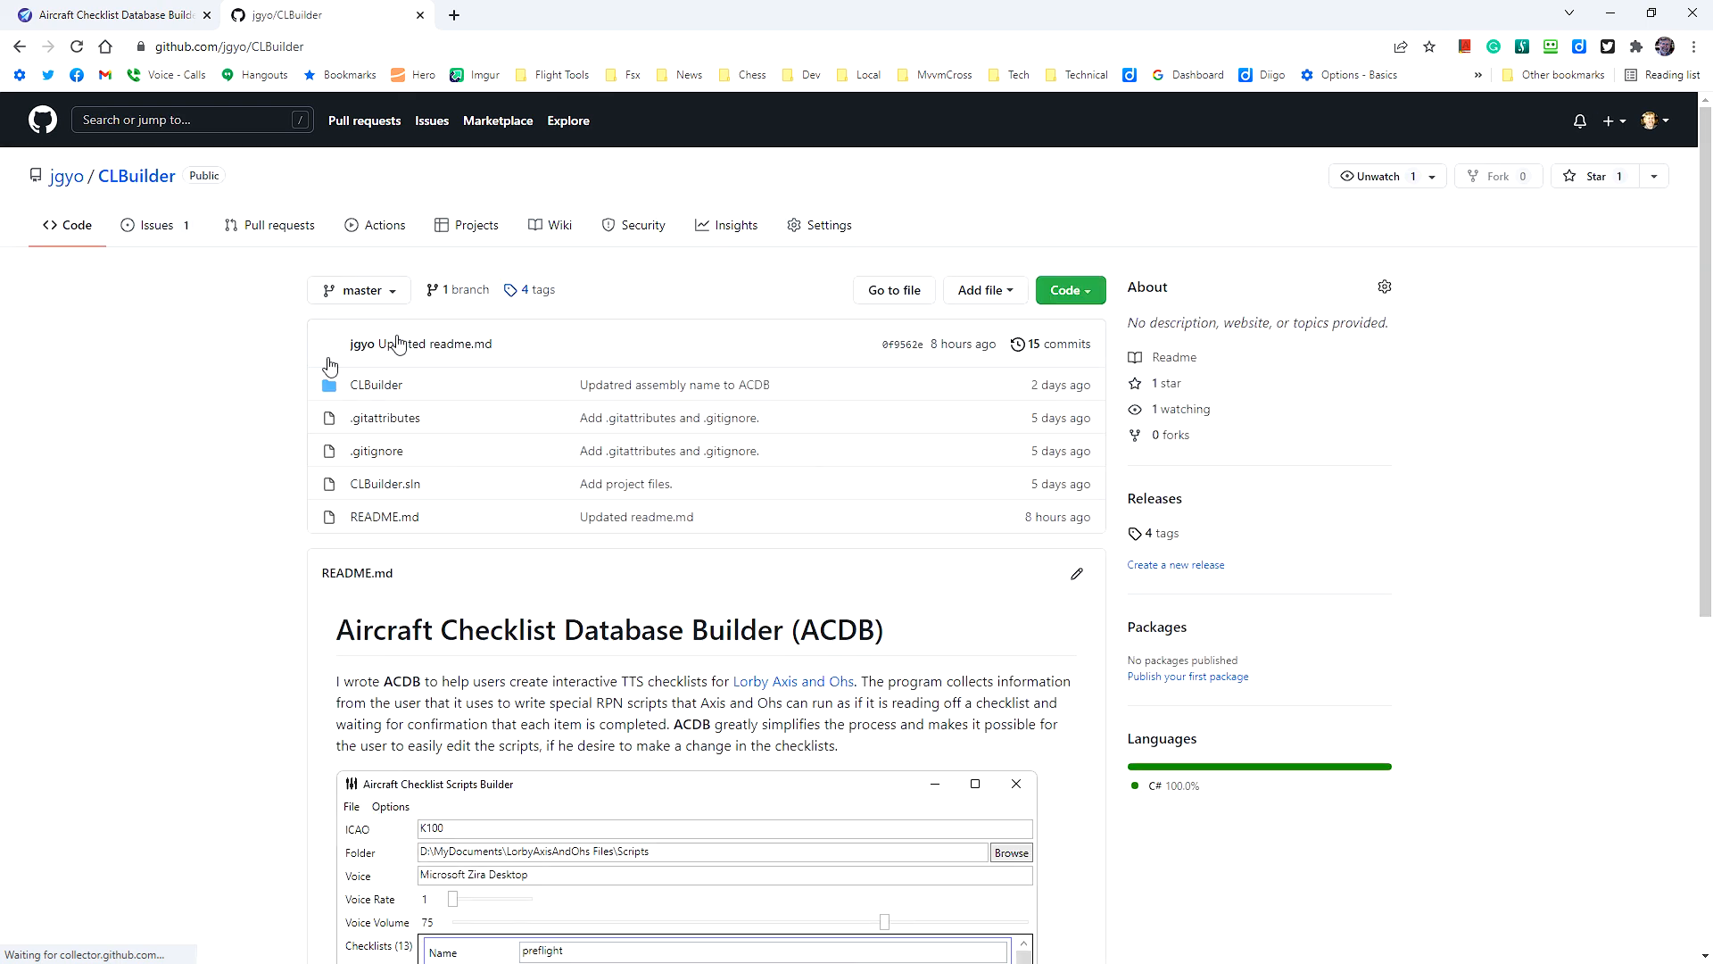
scroll(163, 534, down, 2)
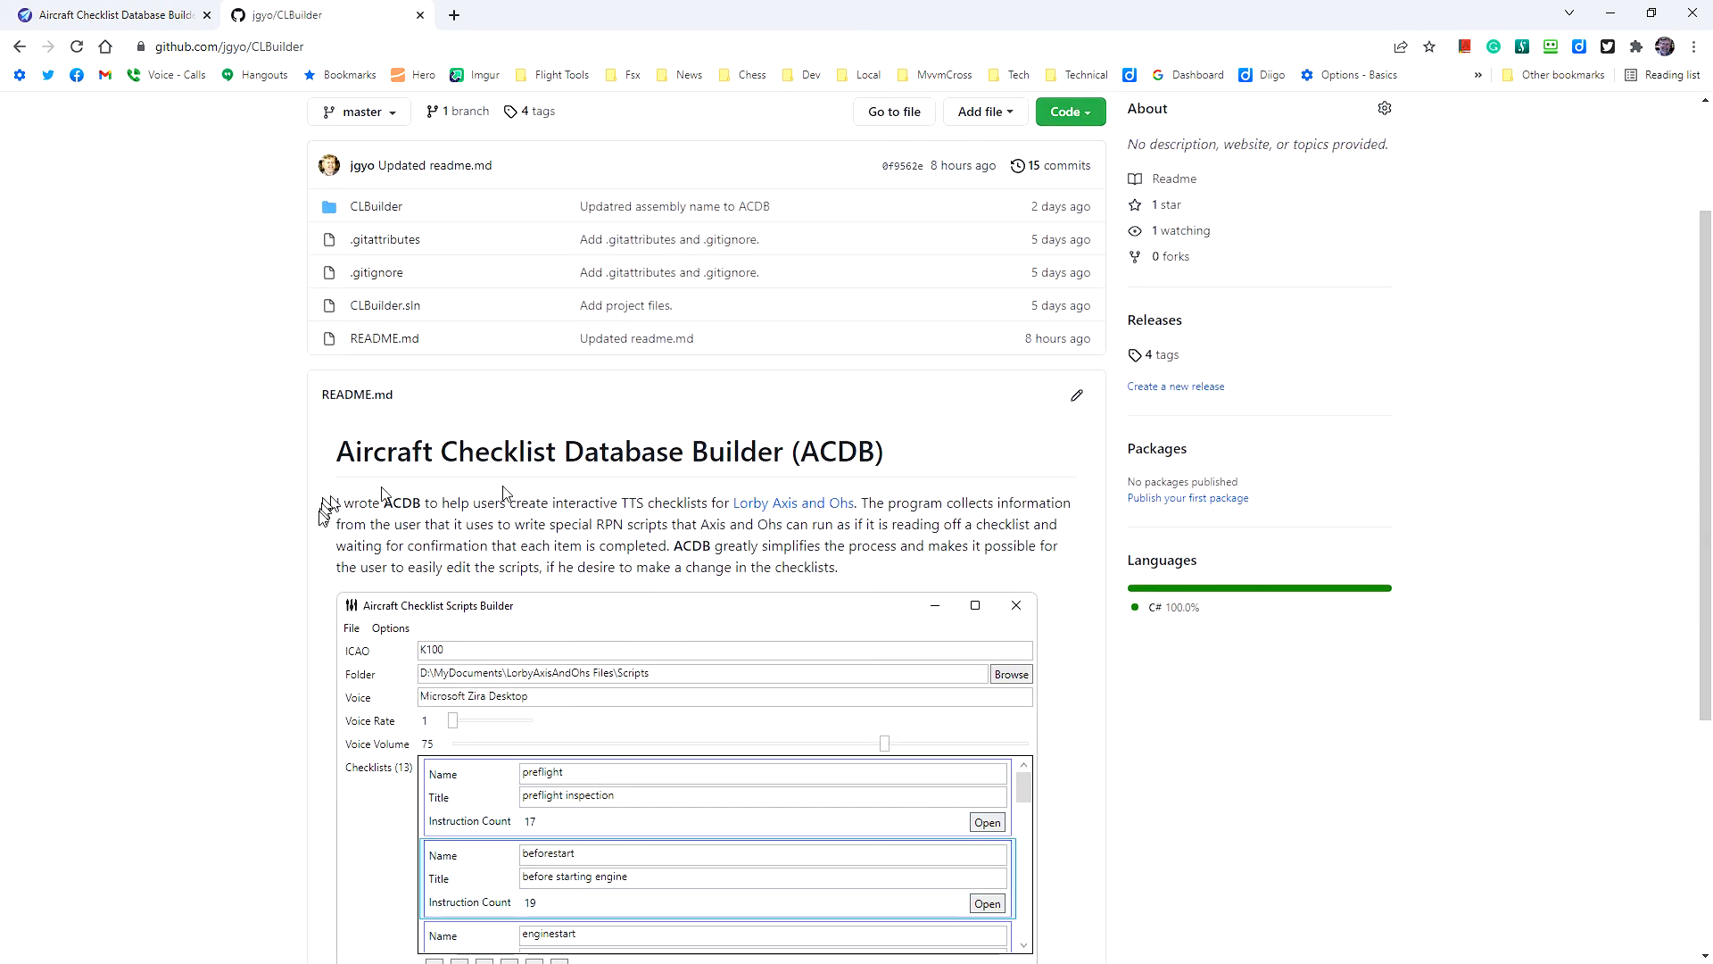
Step: Review the rest of the CLBuilder README and the wiki's Home page with its page list, and return to the repository's main page
scroll(267, 585, down, 4)
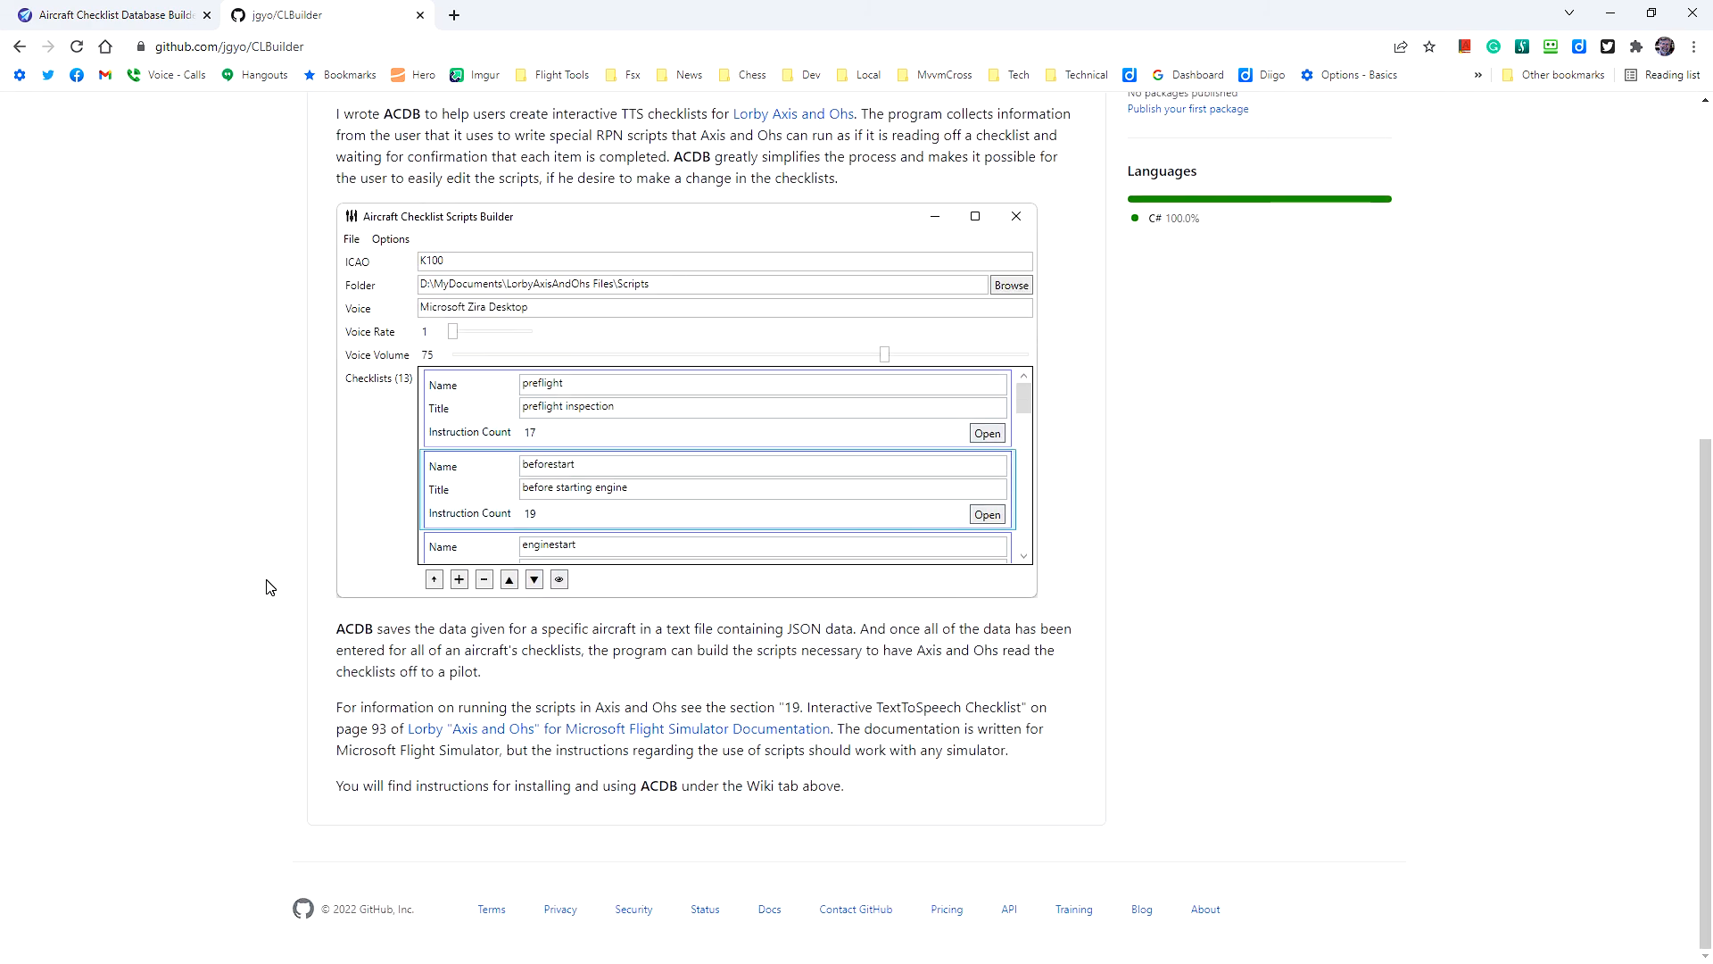
scroll(268, 586, up, 6)
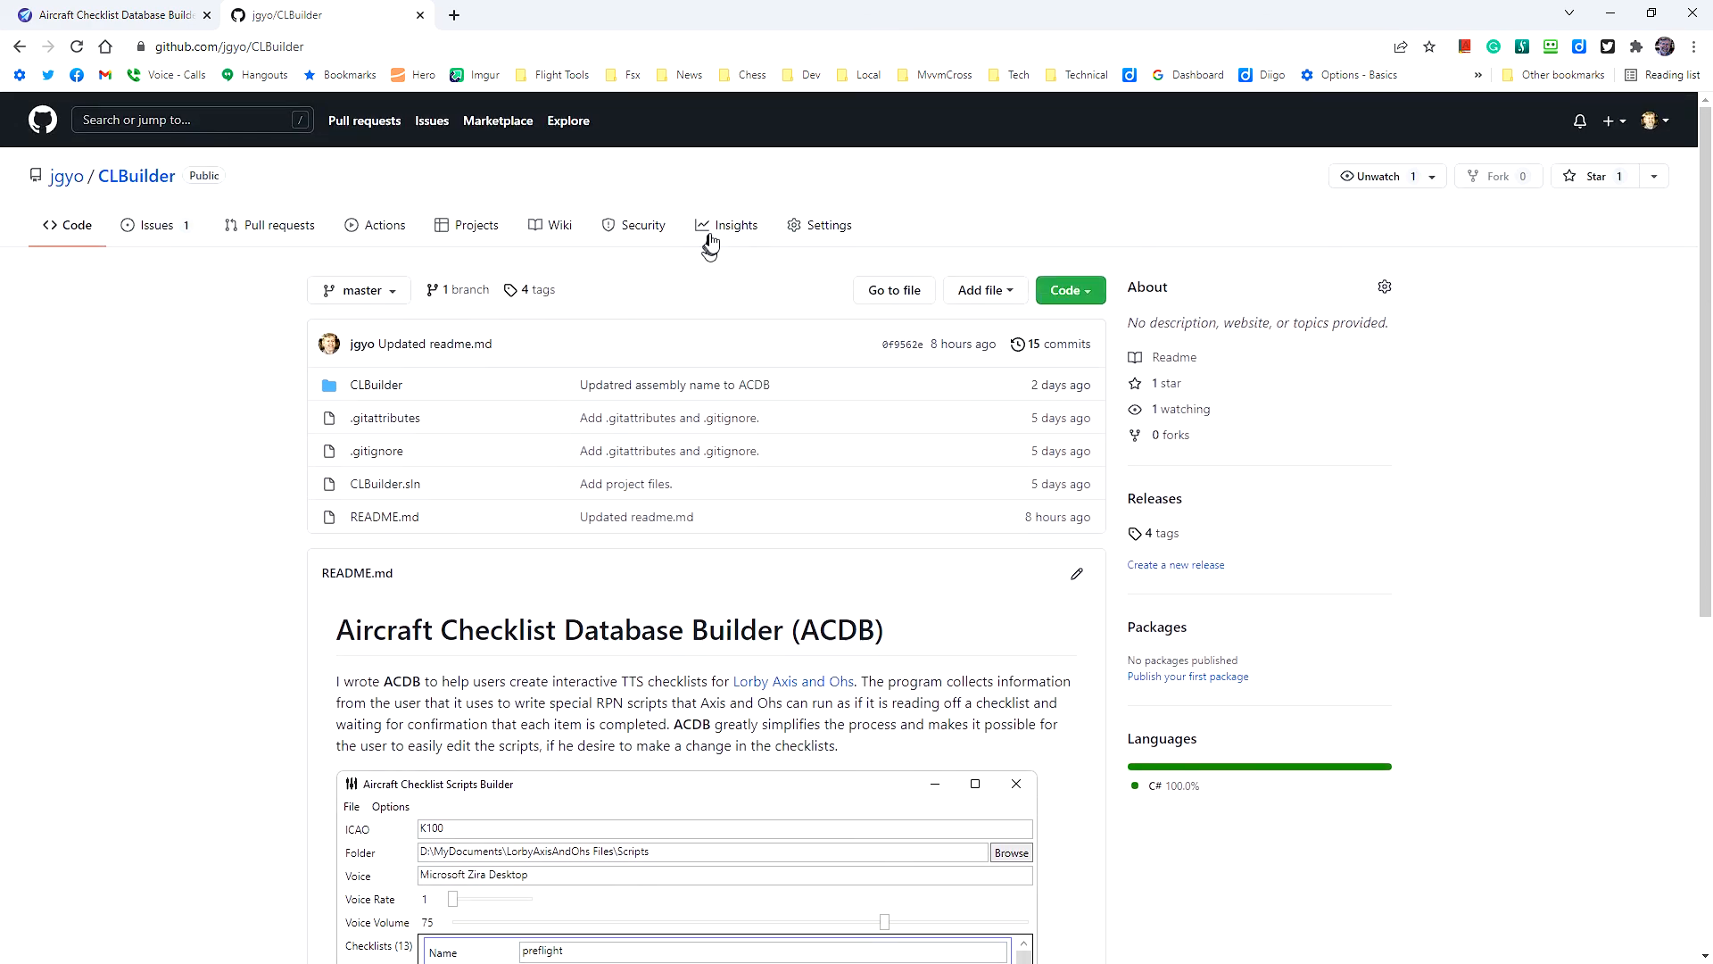
click(559, 232)
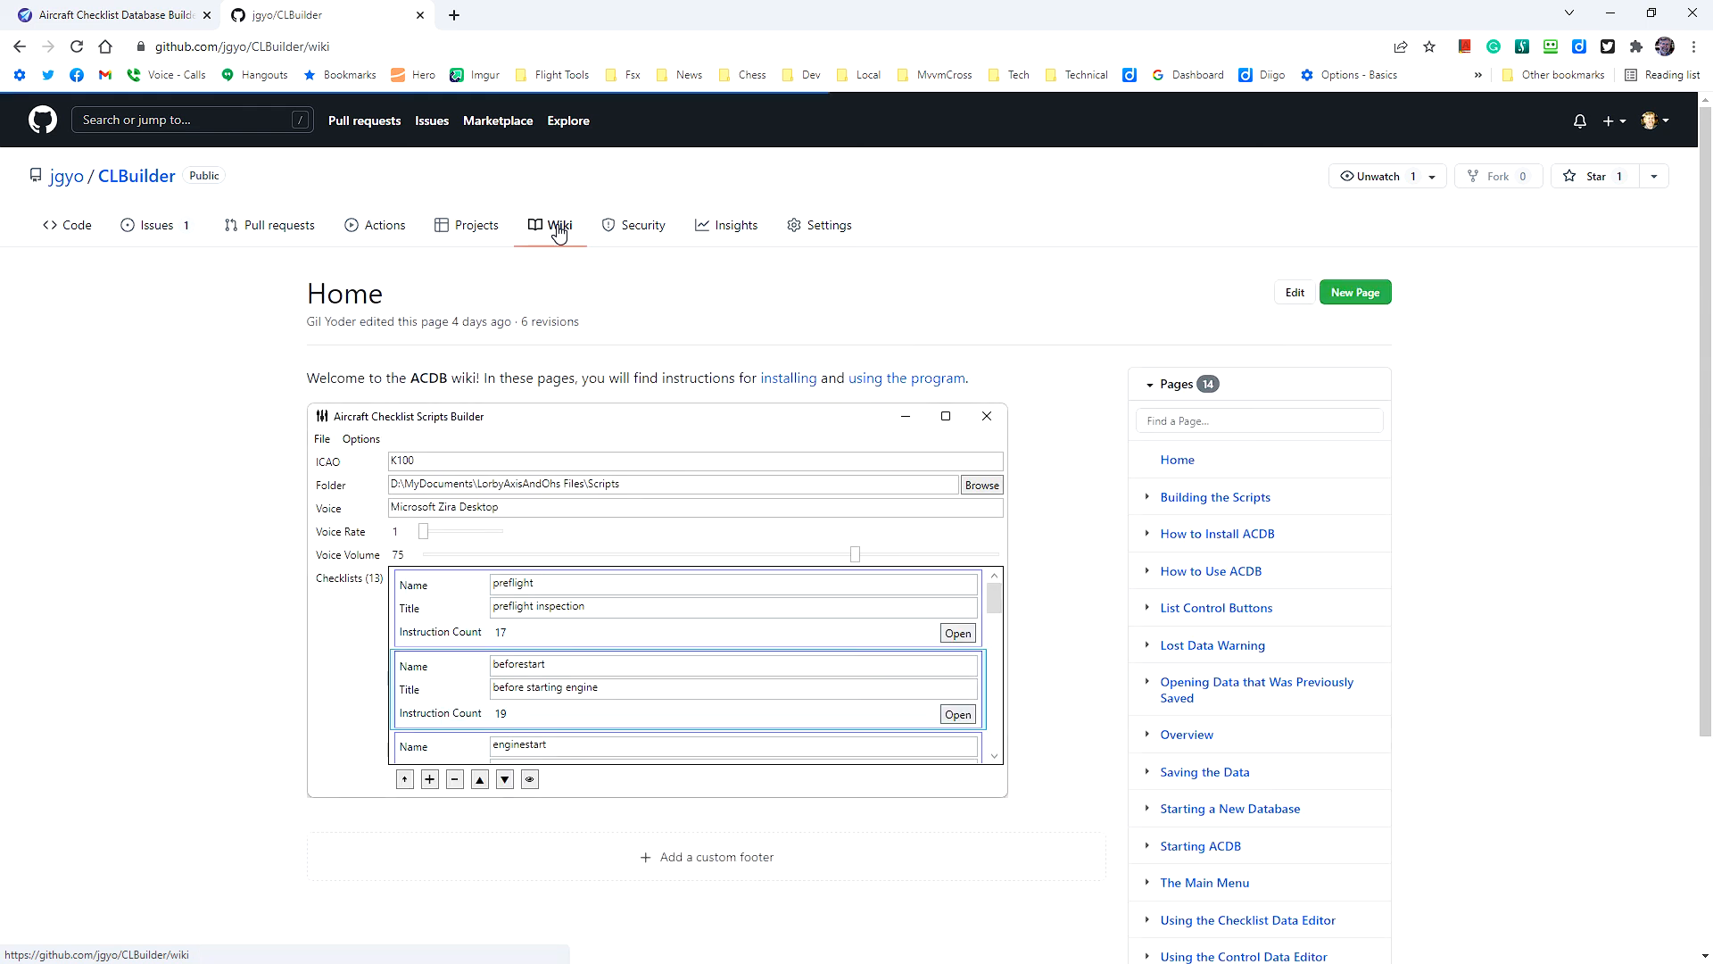
scroll(218, 567, down, 1)
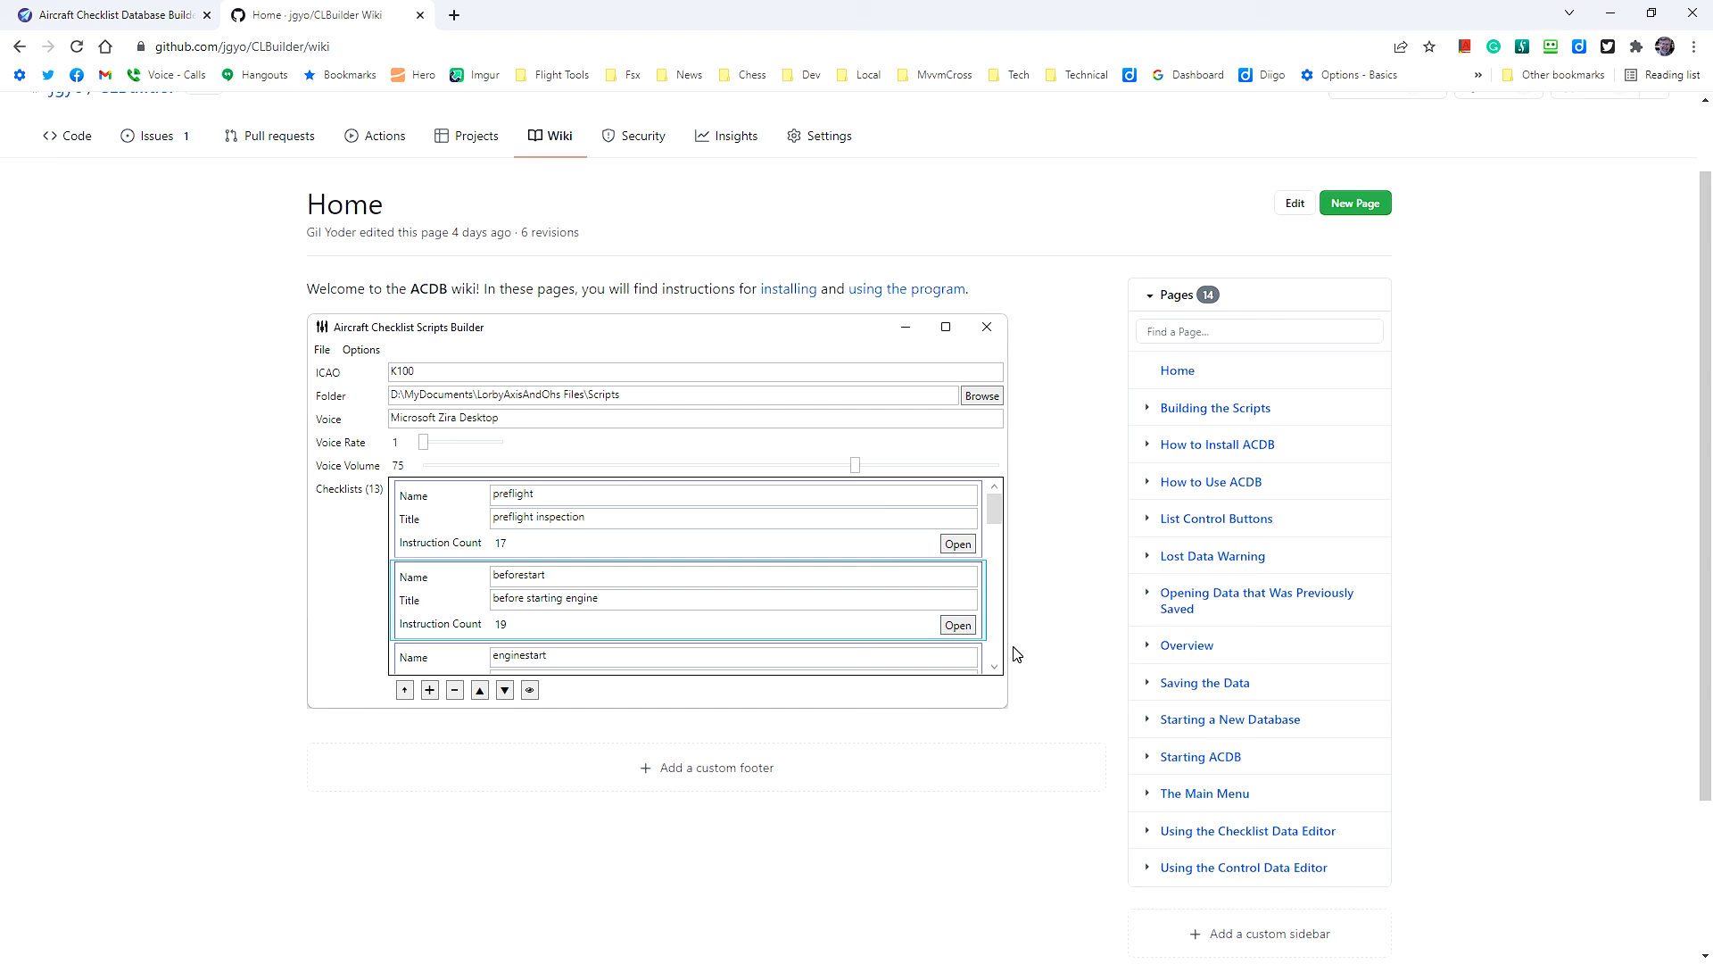
scroll(134, 352, down, 1)
scroll(134, 353, up, 2)
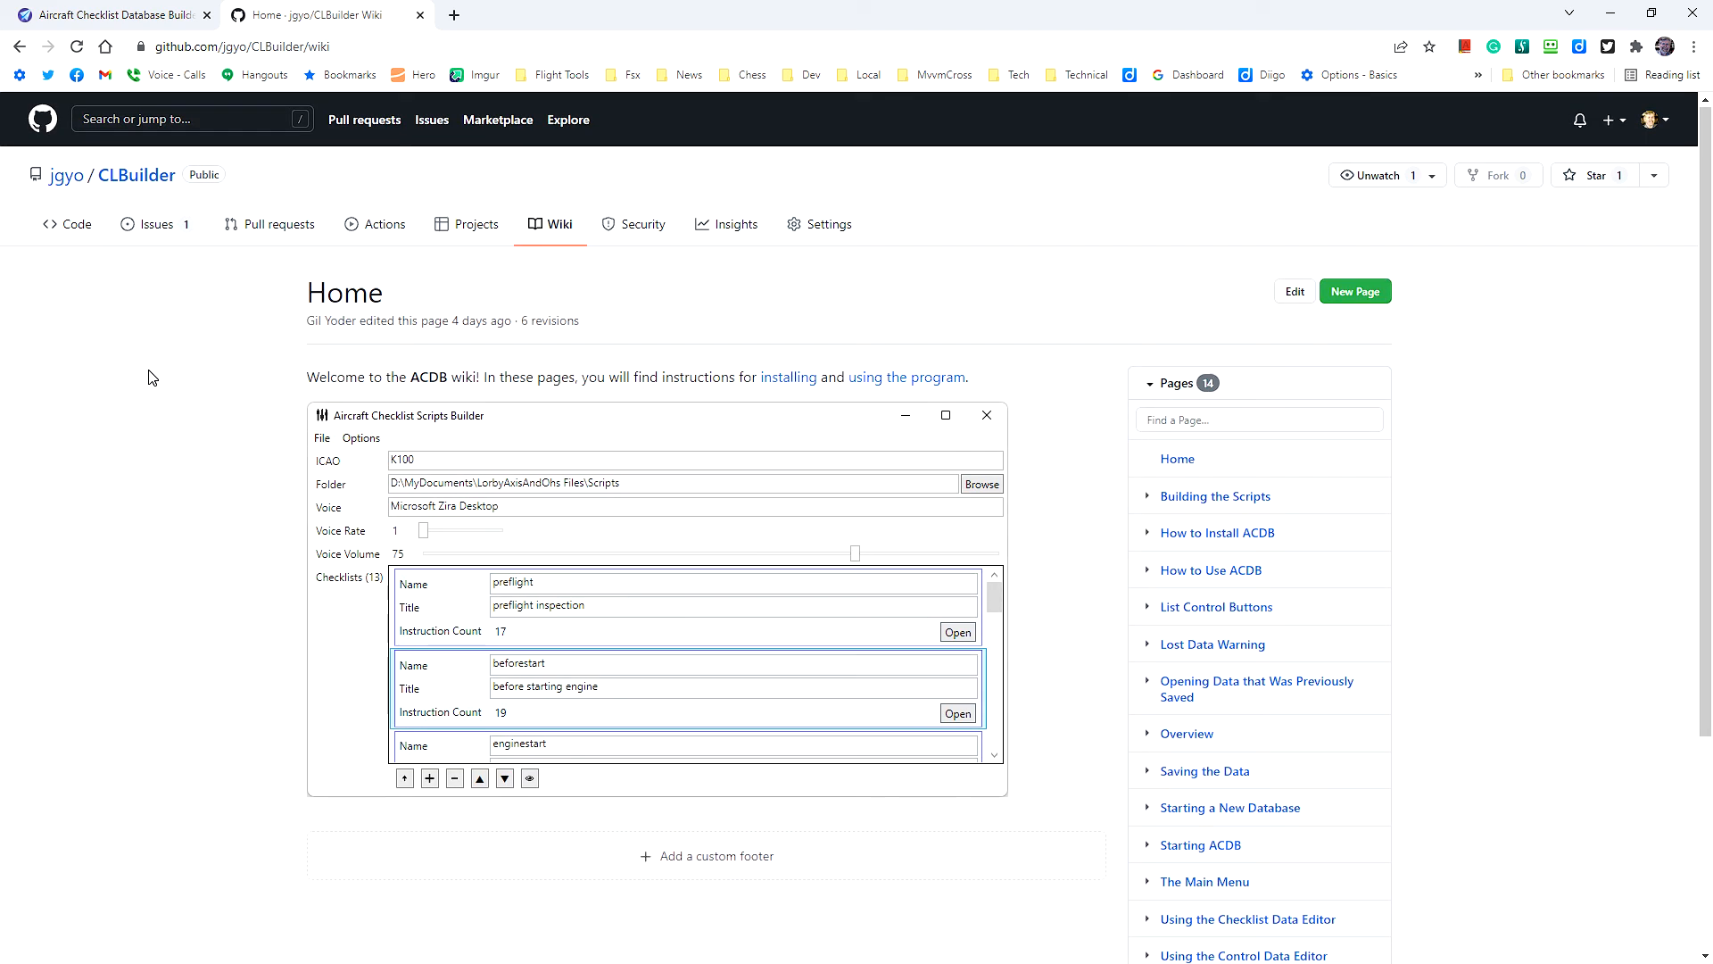
click(134, 179)
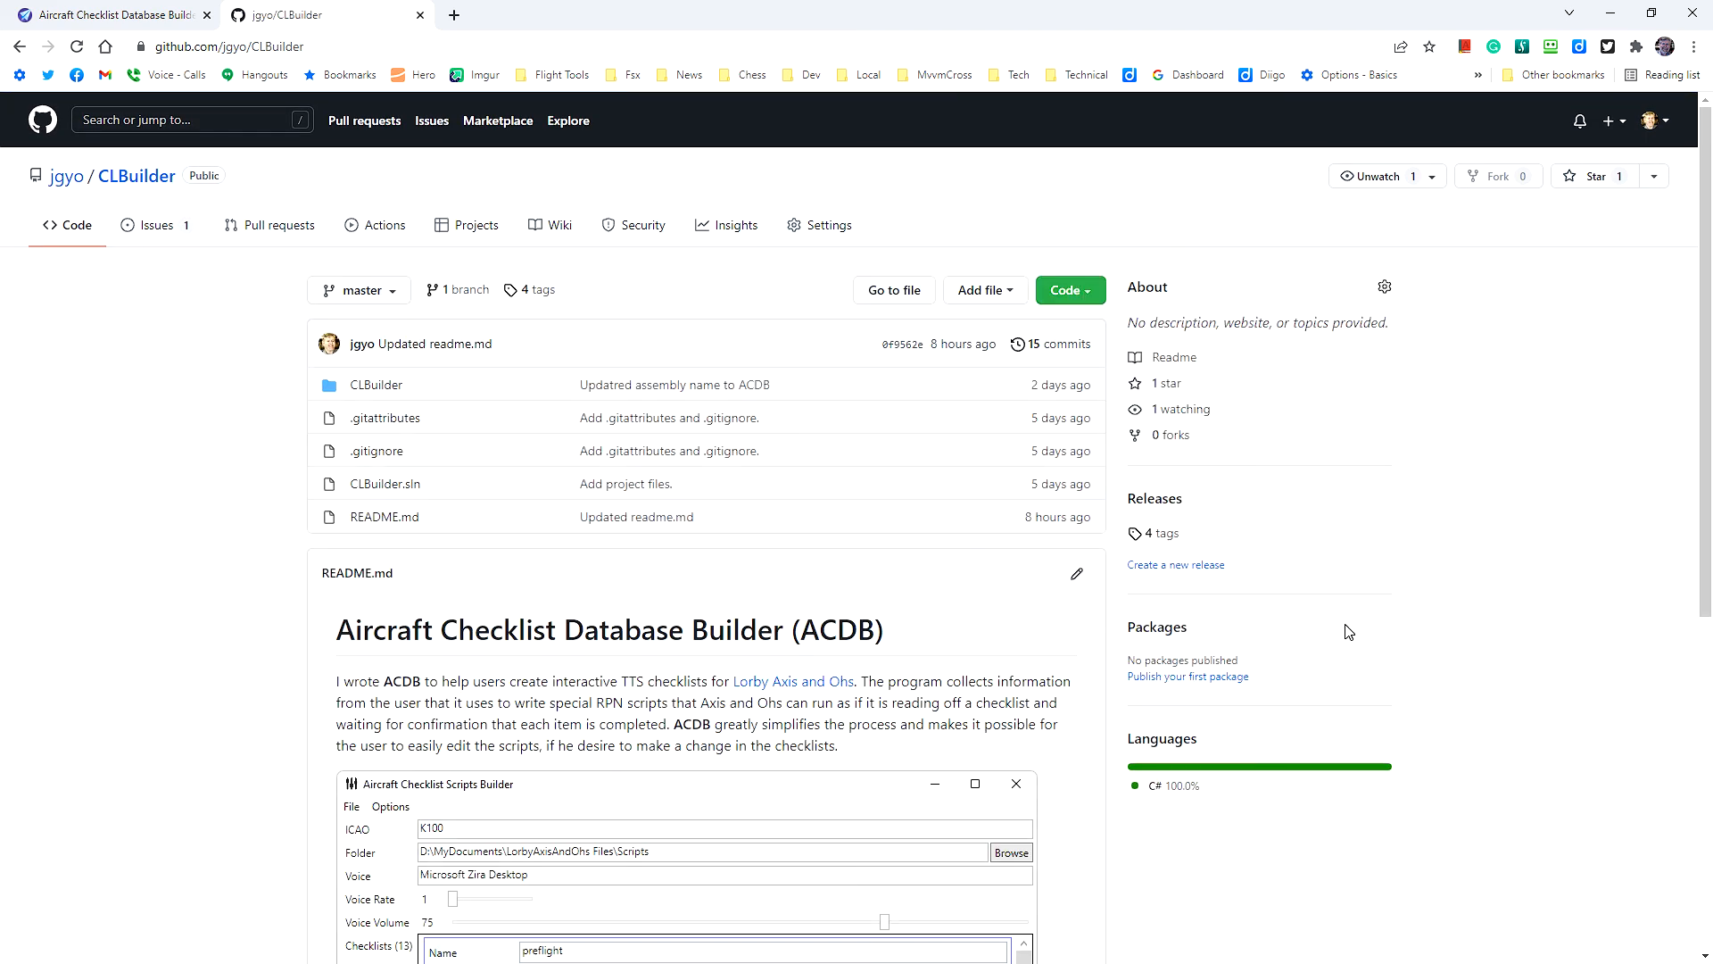